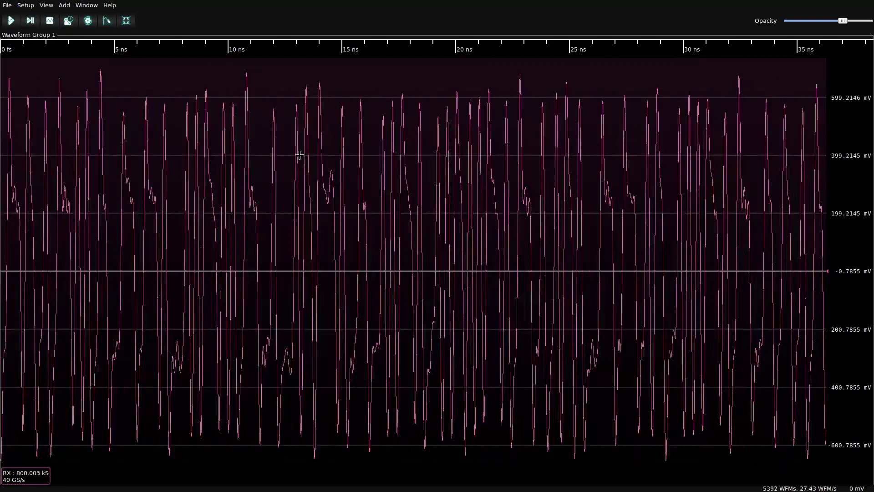
Zoom out and pan the RX waveform so the trace fills roughly 100 ns to 1 µs.
scroll(282, 142, down, 6)
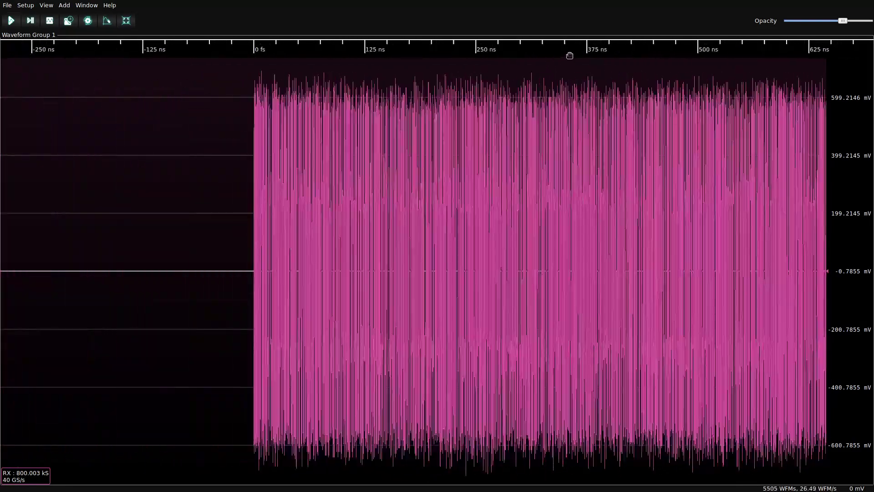
drag(569, 55, 200, 58)
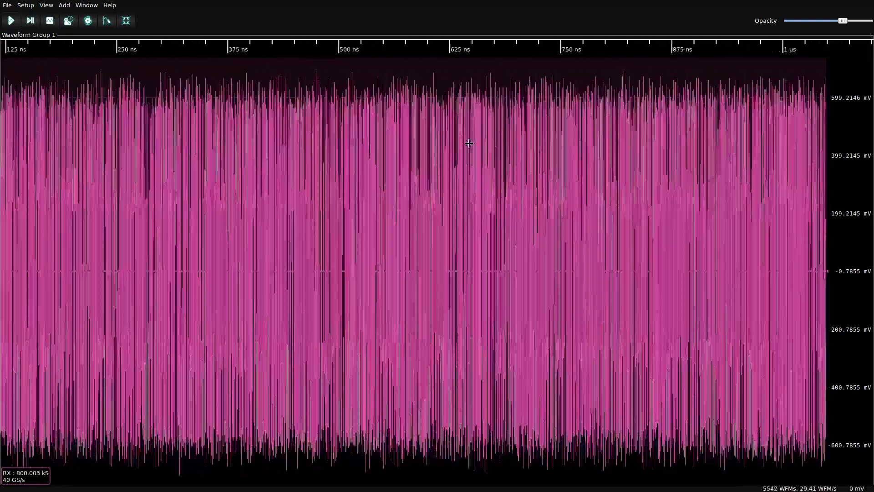
right_click(490, 168)
mouse_move(564, 352)
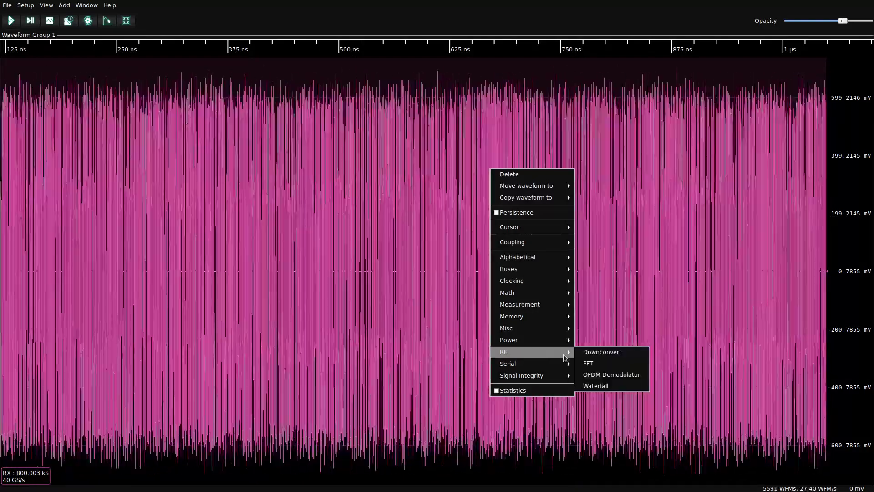
click(589, 362)
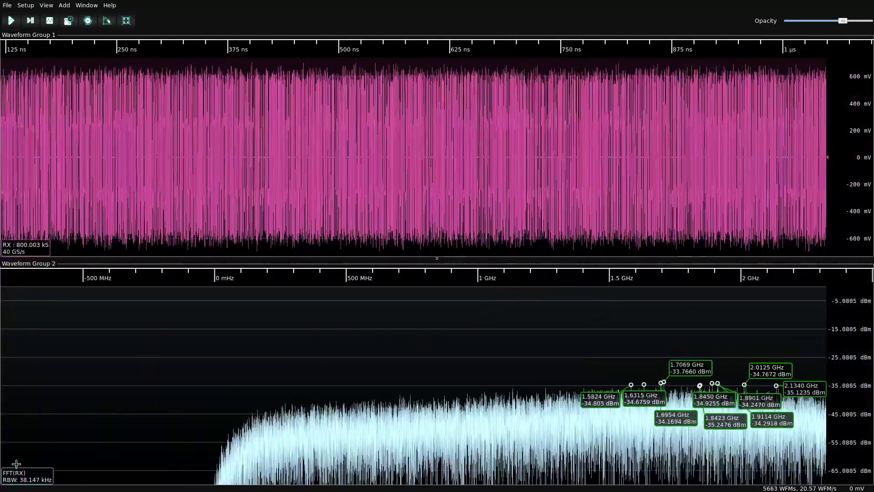
double_click(20, 475)
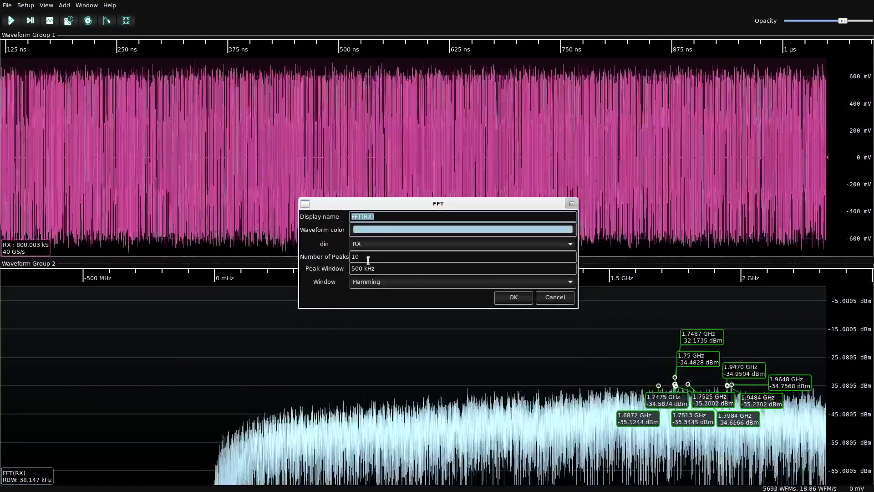
click(372, 284)
click(373, 265)
click(506, 298)
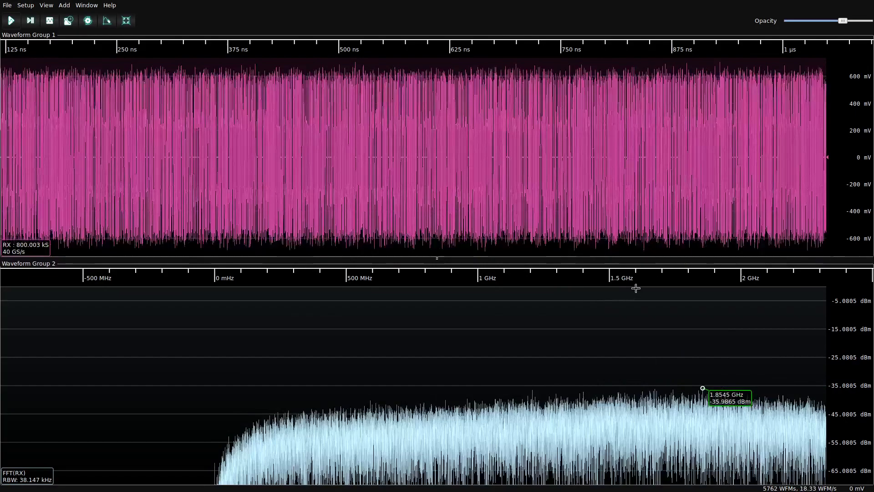
scroll(405, 341, down, 5)
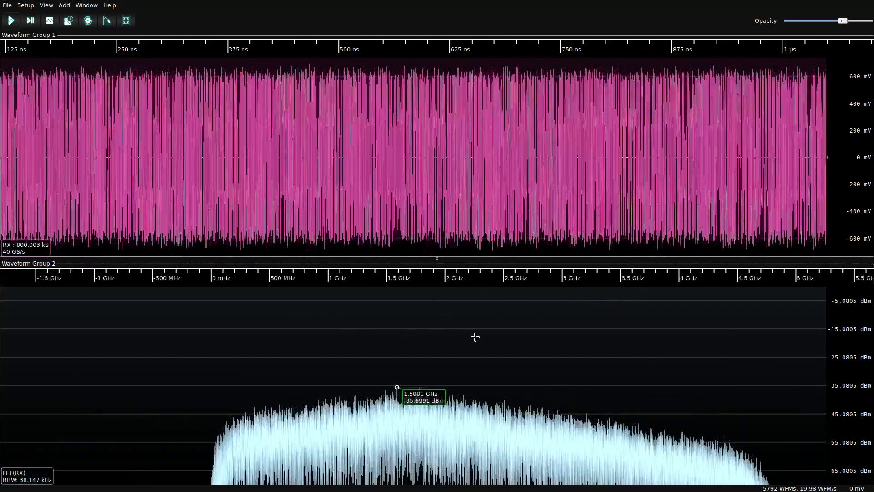
drag(506, 281, 473, 282)
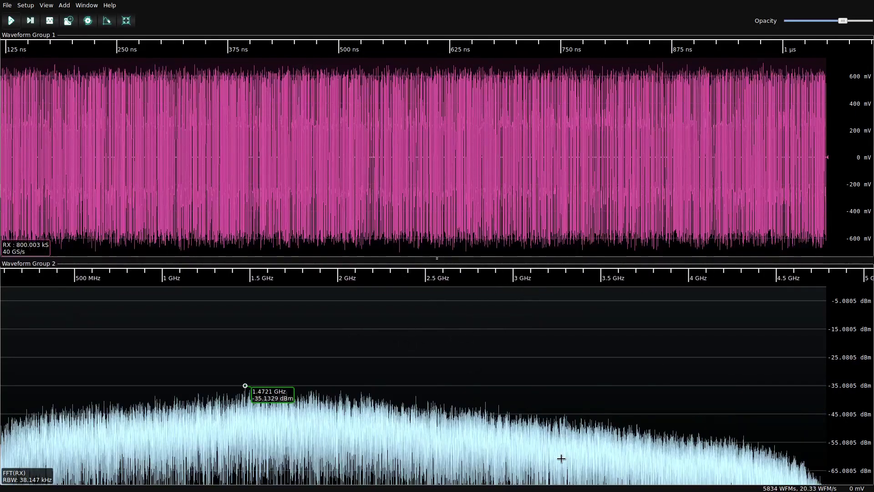
drag(559, 460, 475, 438)
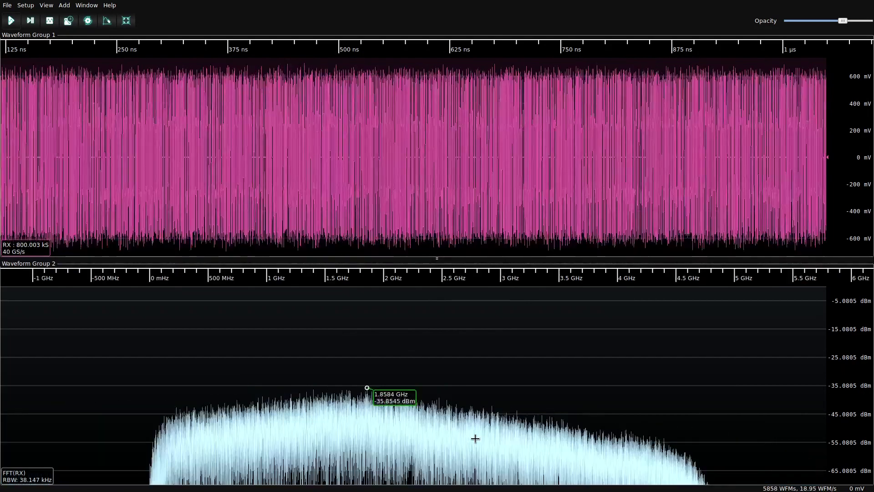
right_click(475, 438)
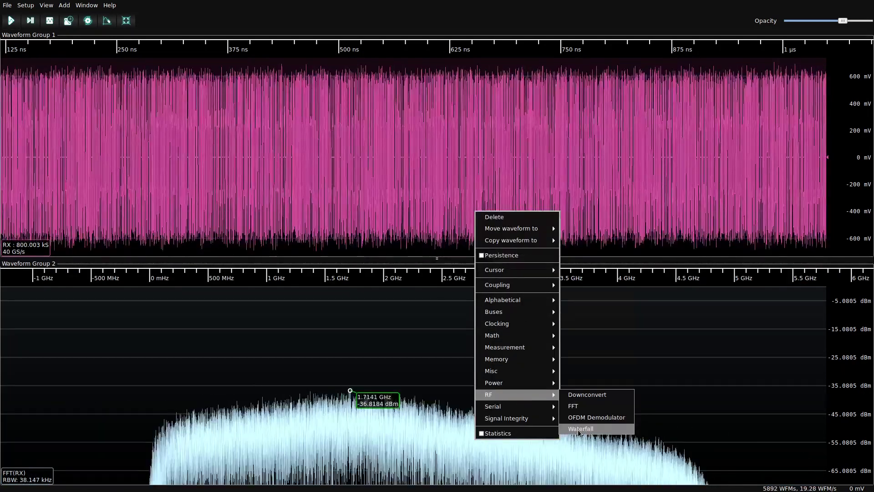
click(579, 429)
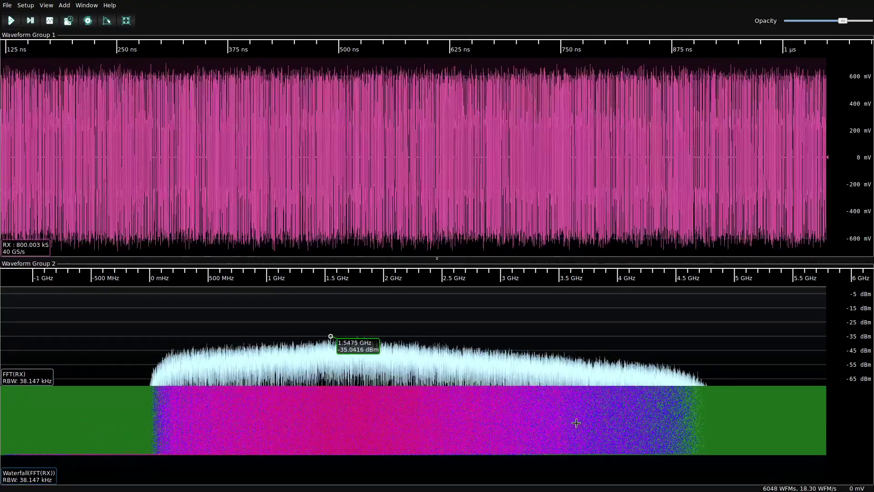
key(Delete)
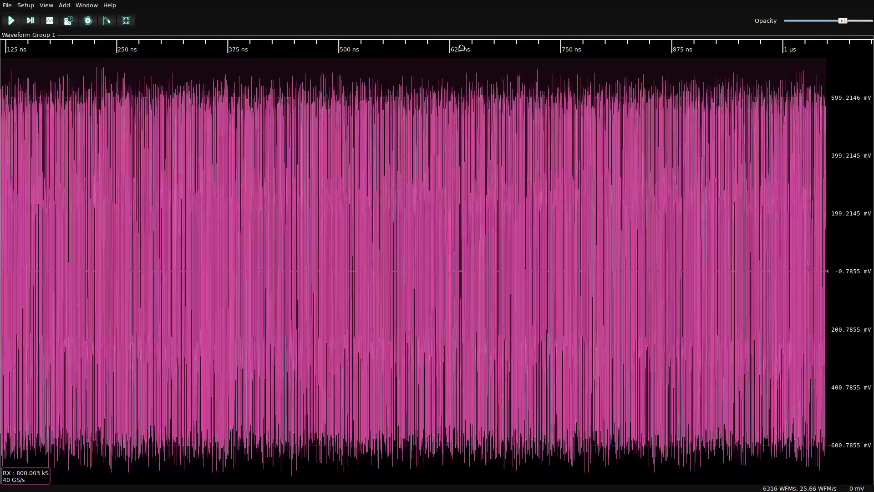
Set the timebase memory depth to 10 MS.
double_click(457, 49)
click(494, 256)
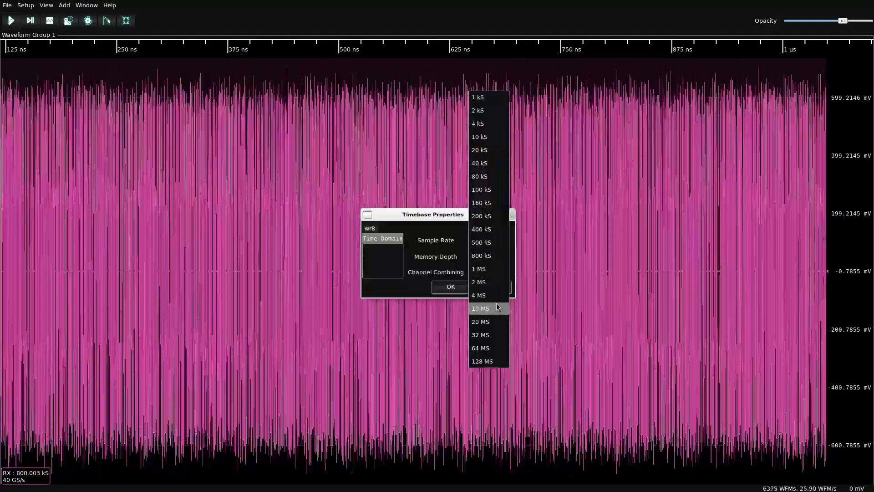
click(498, 307)
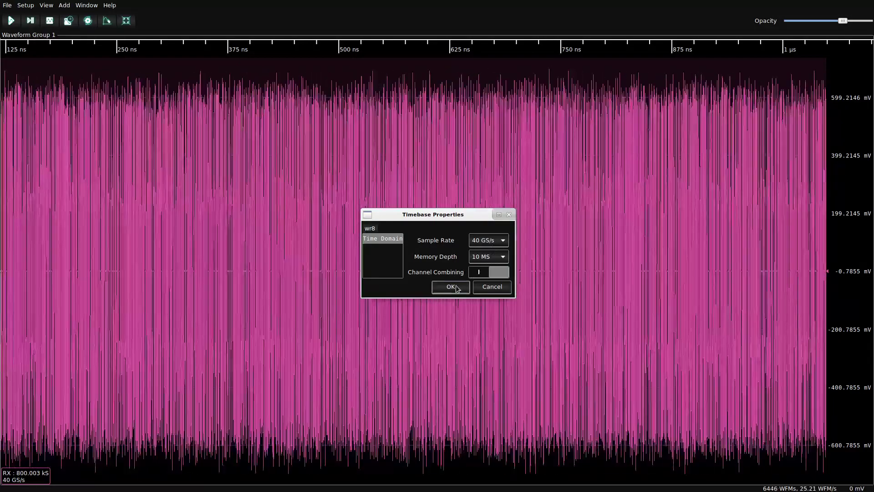
click(451, 286)
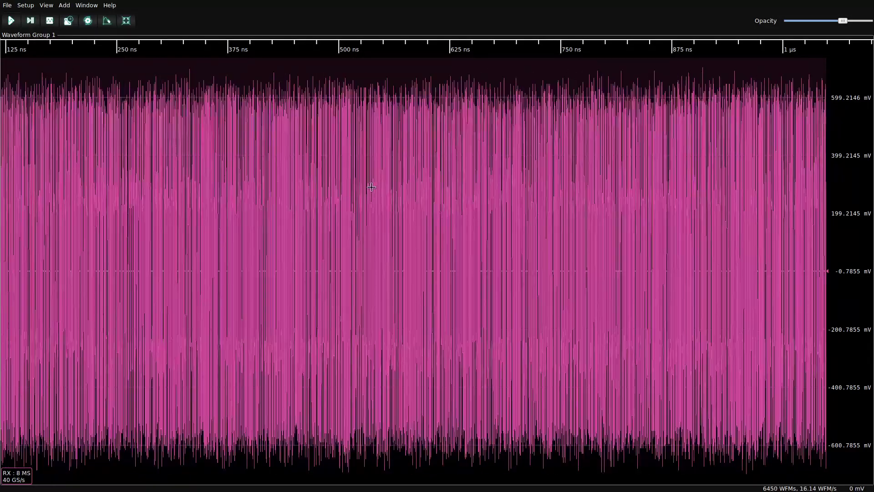
Add PLL clock recovery on RX with a 5 GHz symbol rate.
scroll(250, 148, down, 8)
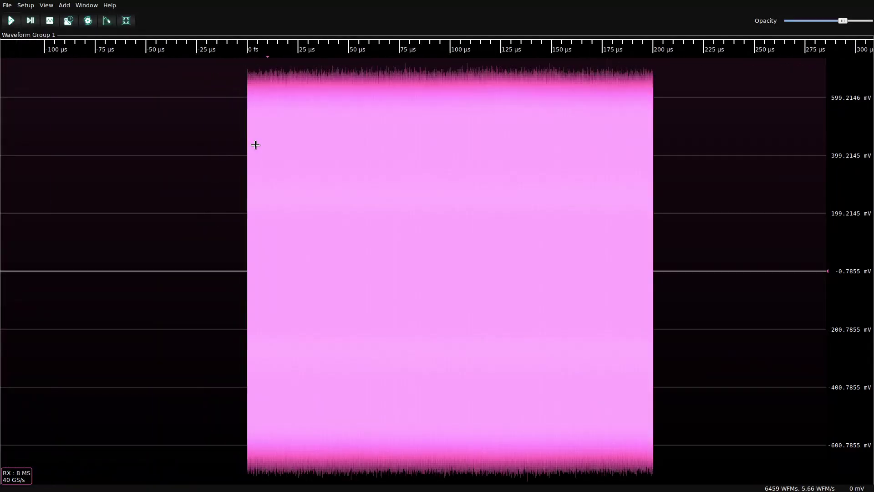
scroll(333, 136, up, 3)
right_click(394, 232)
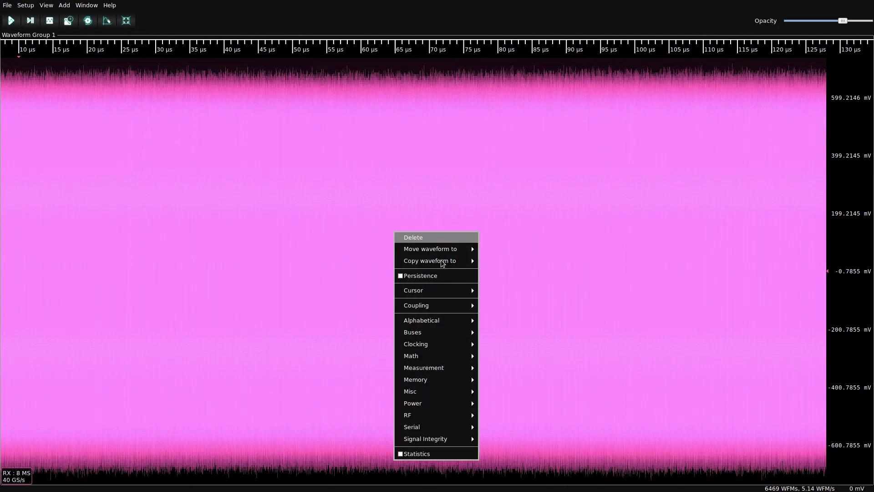
mouse_move(455, 345)
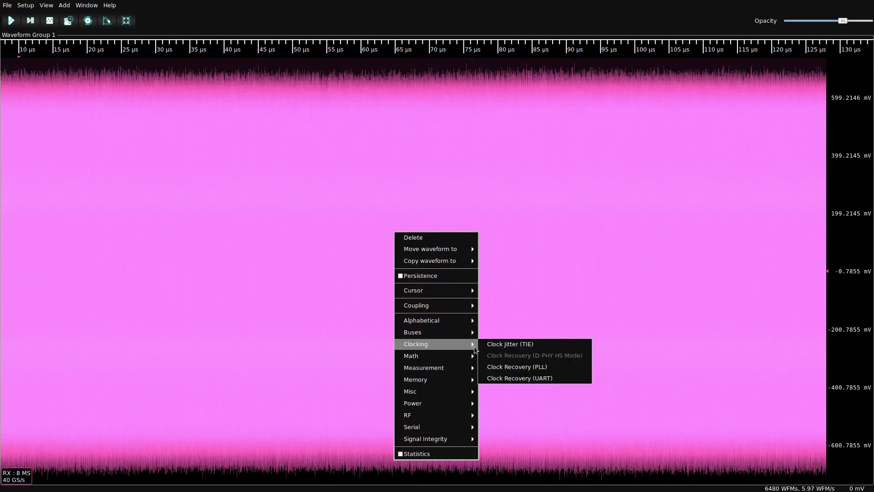
click(524, 366)
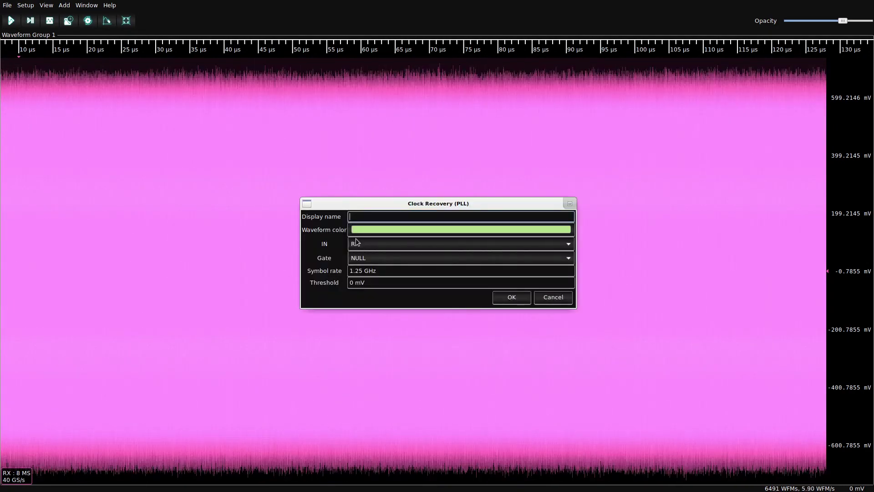
drag(367, 268, 349, 271)
text(5)
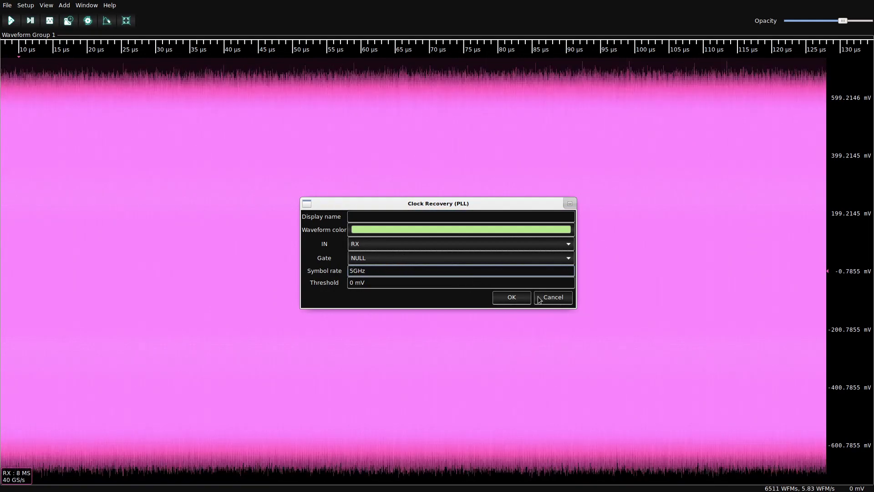
click(497, 298)
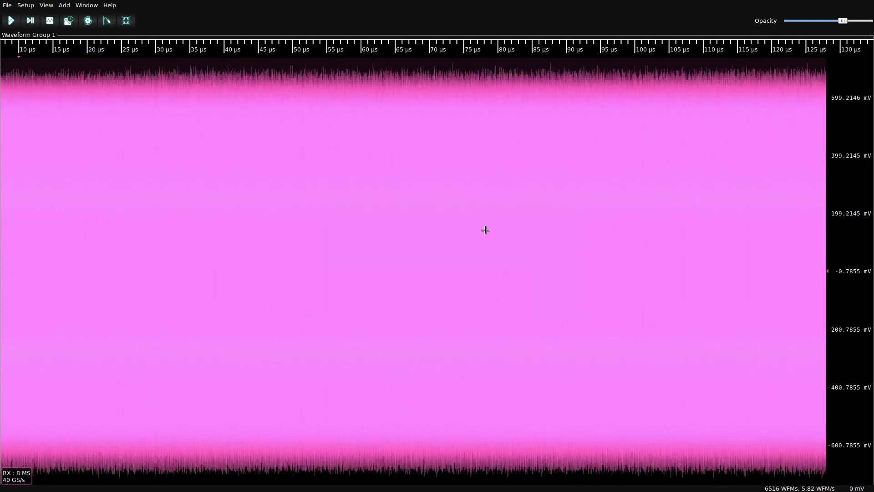
Graph the recovered clock's frequency over time, with data starting near the left.
right_click(458, 64)
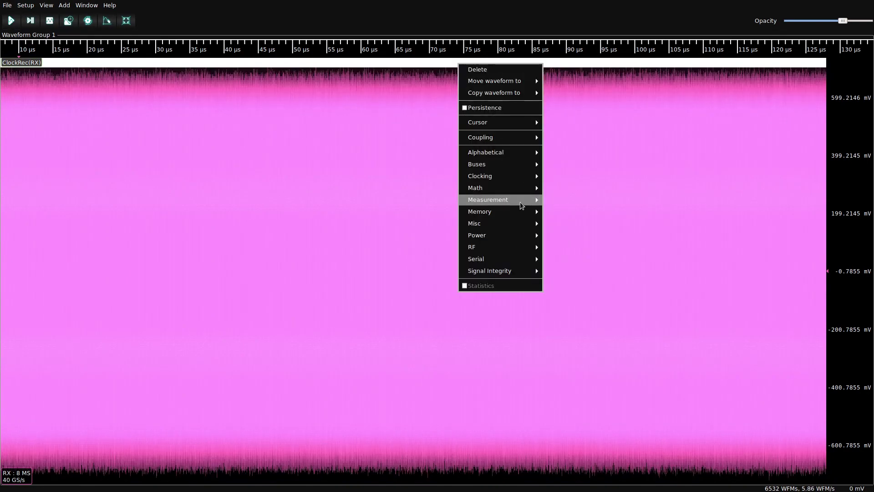
mouse_move(521, 194)
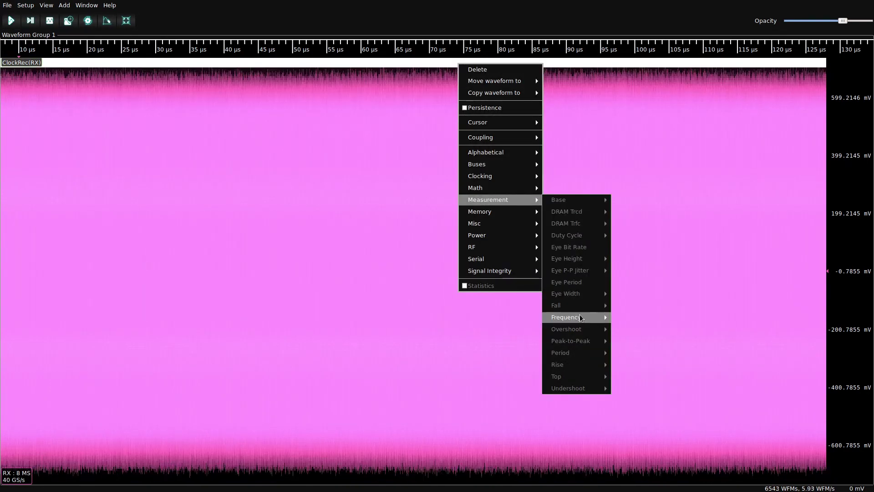
click(628, 318)
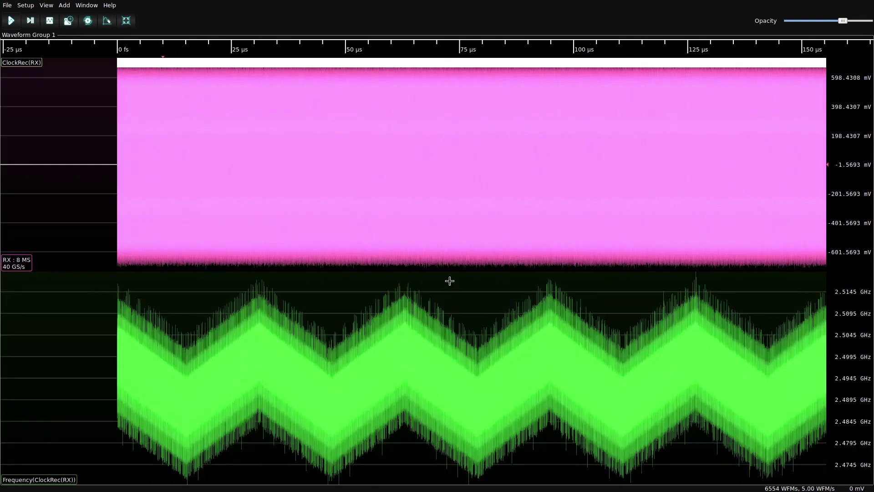
drag(170, 50, 121, 54)
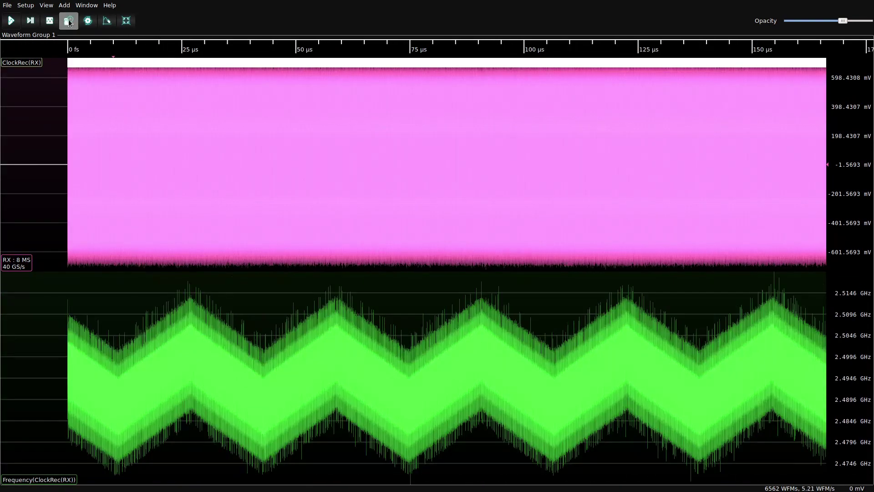
scroll(221, 215, down, 2)
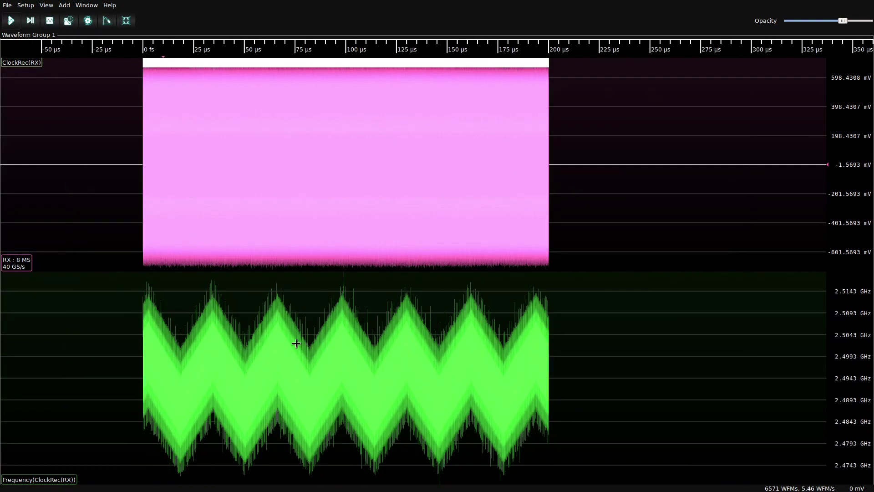
scroll(293, 337, up, 1)
Add a 100-sample moving average of the frequency and delete the raw frequency graph.
right_click(316, 349)
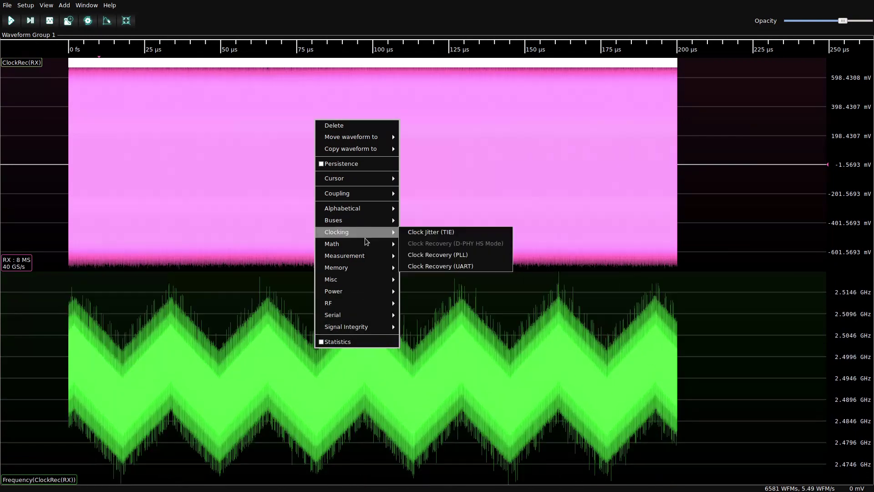
mouse_move(364, 246)
click(454, 324)
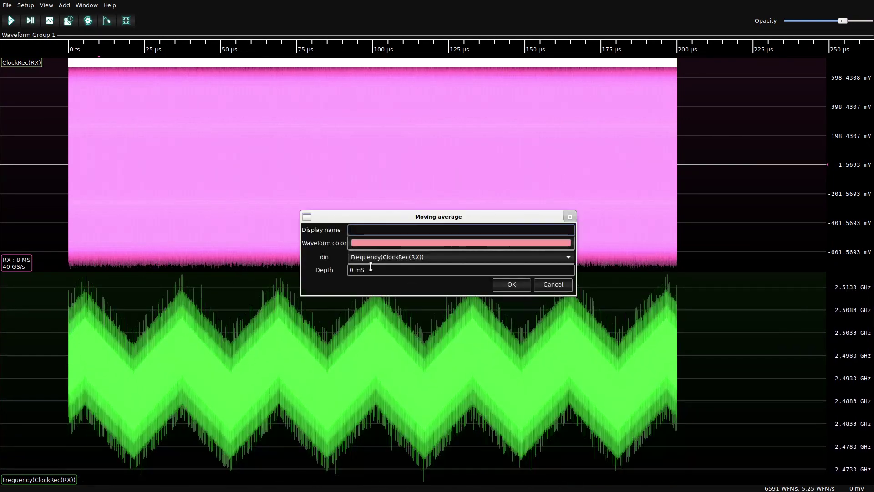
triple_click(361, 270)
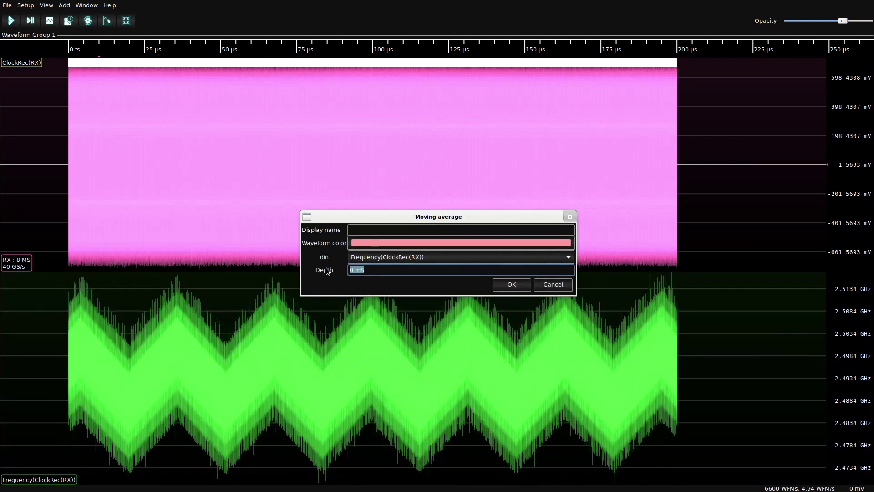
text(100)
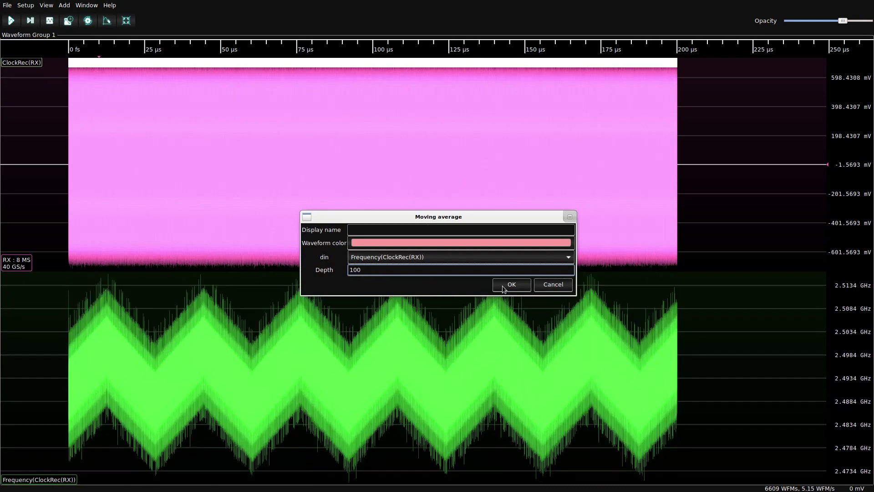
click(511, 285)
right_click(449, 254)
click(462, 254)
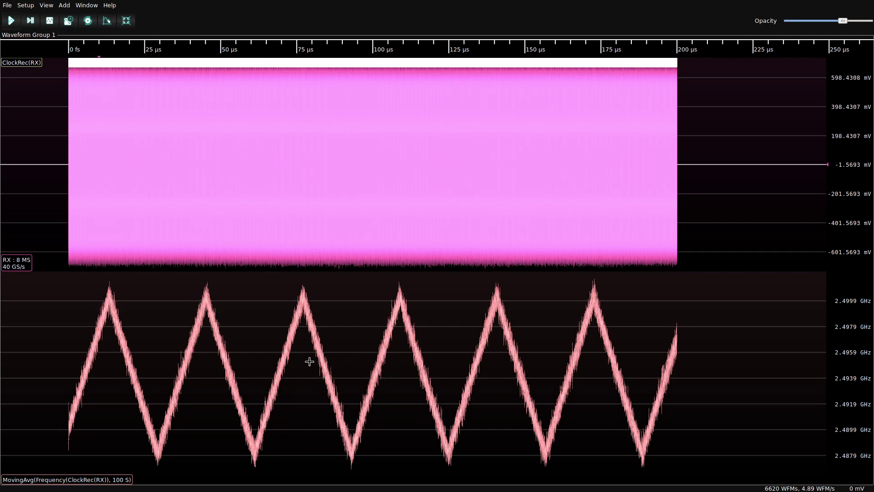
Place dual vertical cursors spanning one 32.36 µs spread-spectrum period between frequency peaks.
scroll(309, 361, up, 1)
right_click(341, 81)
mouse_move(380, 140)
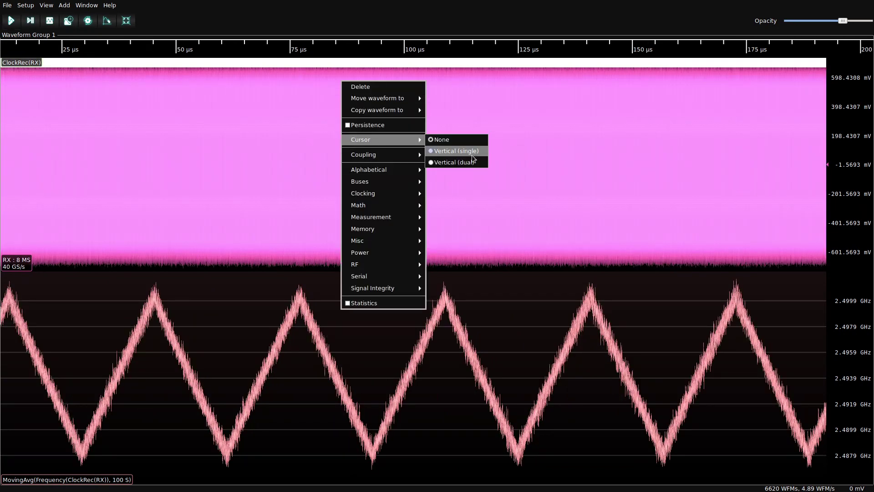
click(453, 162)
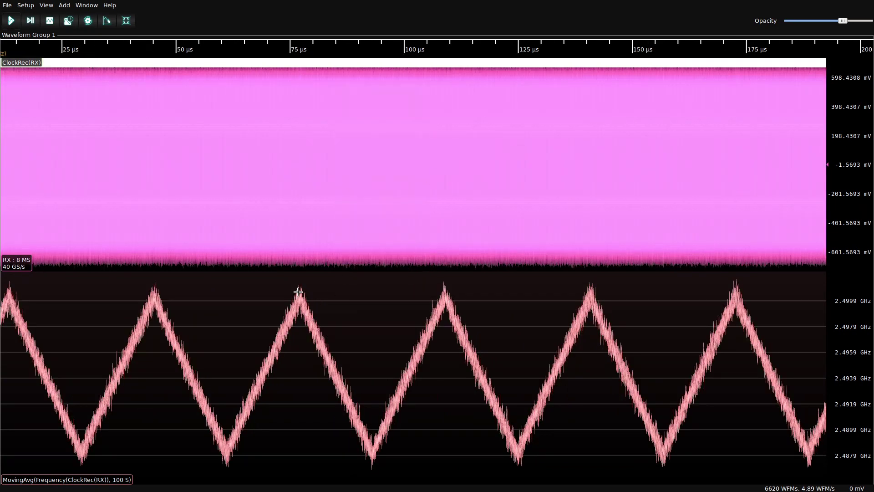
drag(298, 292, 446, 293)
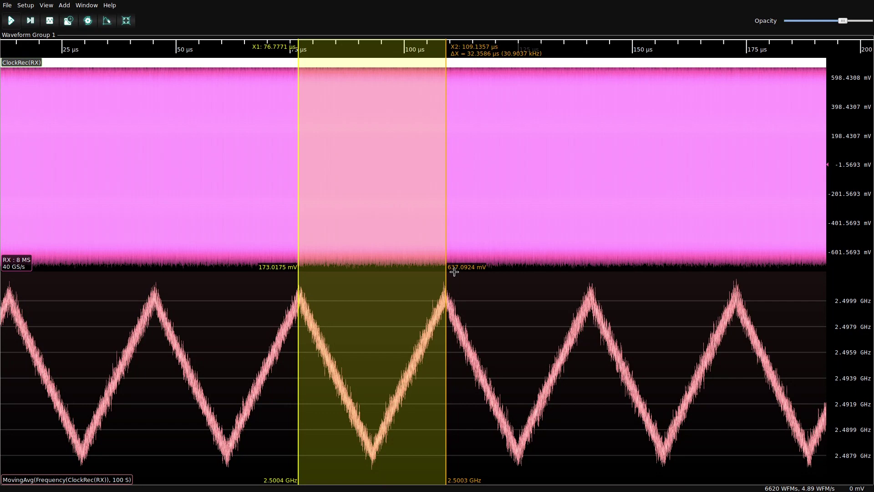
Show statistics for the frequency trend plot.
scroll(505, 296, down, 1)
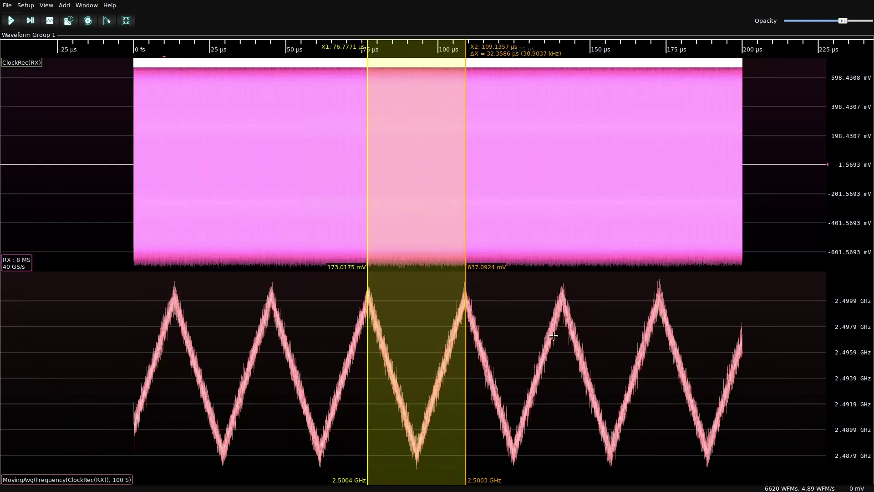
right_click(554, 338)
click(570, 331)
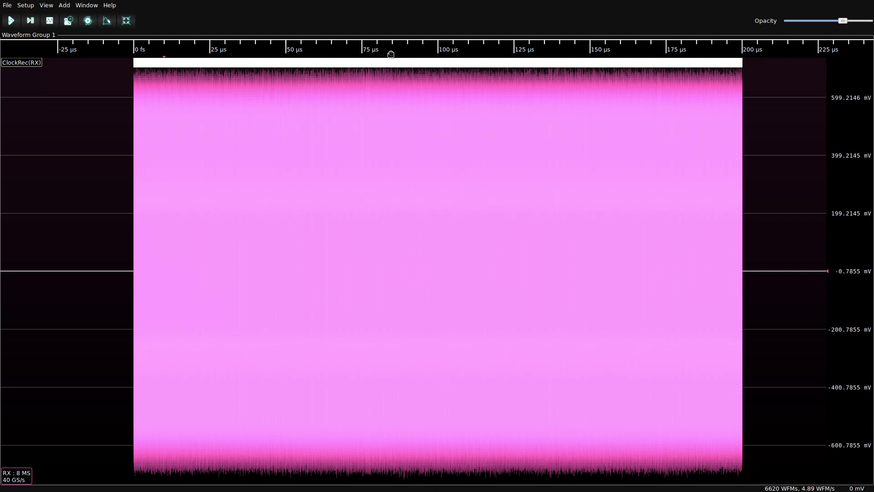
Set the memory depth to 800 kS and fit the roughly 20 µs capture in view.
double_click(417, 49)
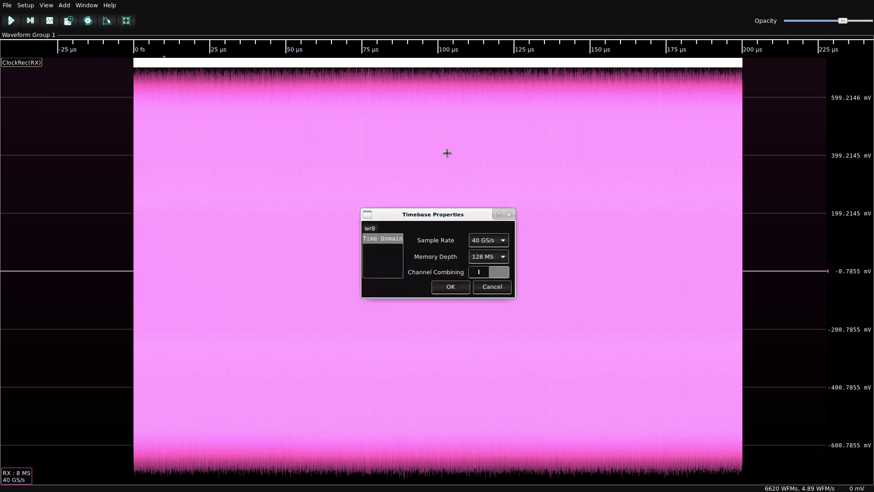
click(496, 258)
click(493, 155)
click(462, 287)
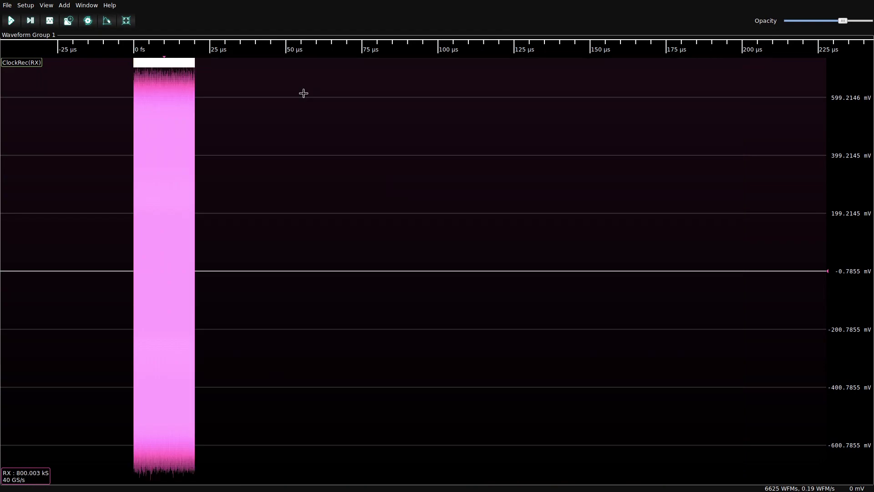
scroll(134, 148, up, 5)
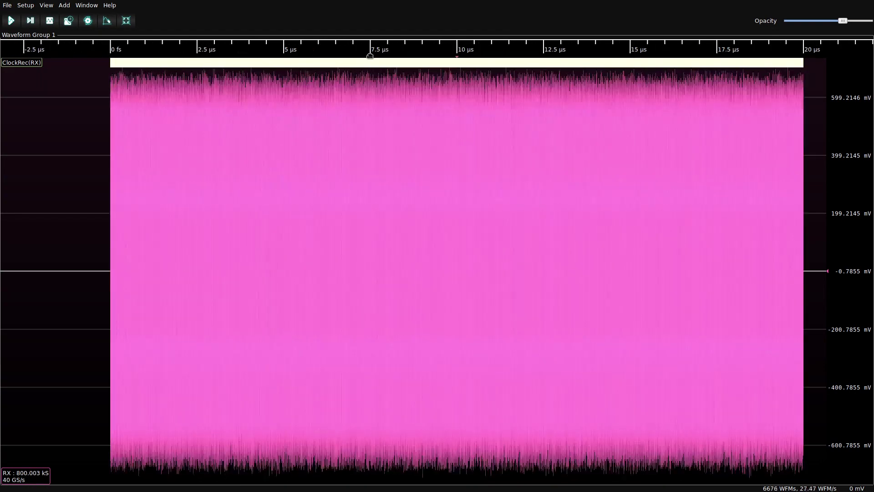
drag(389, 45, 351, 45)
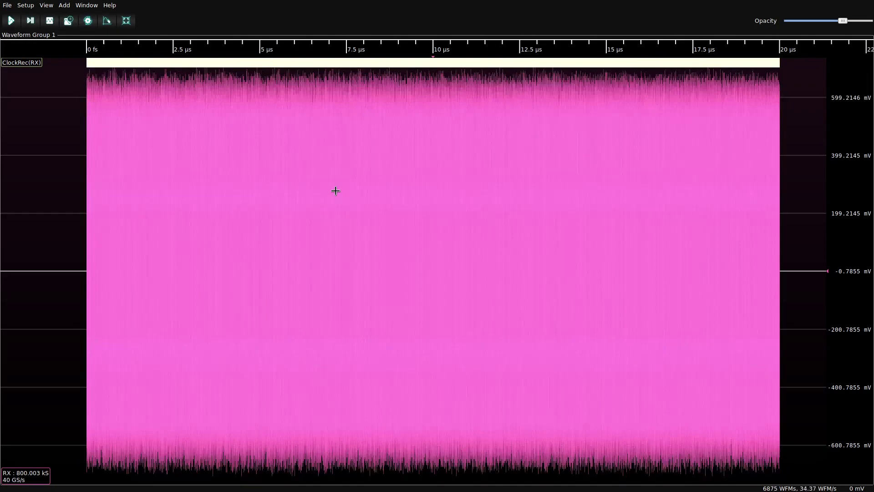
Add a Threshold filter on RX with default settings.
right_click(340, 177)
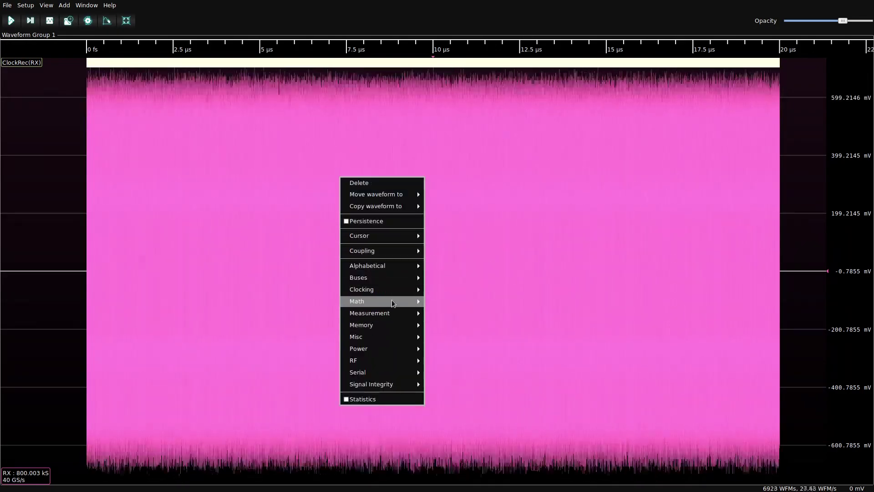
mouse_move(390, 302)
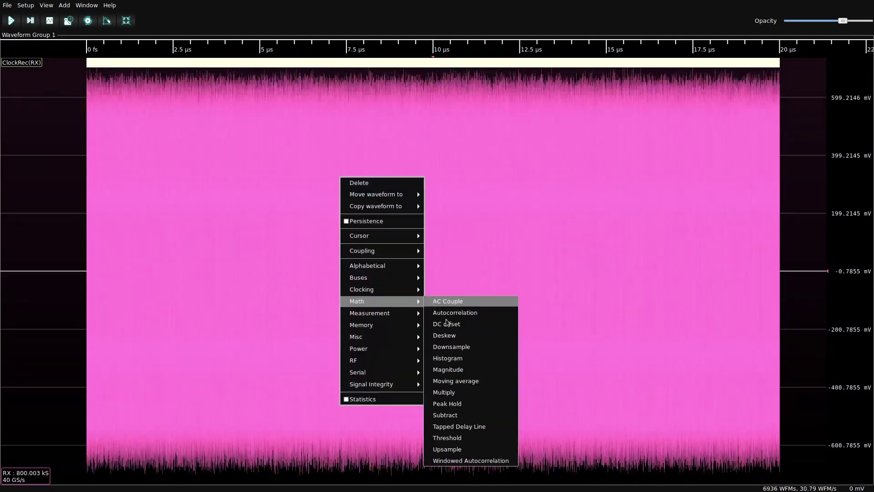
click(460, 438)
click(511, 291)
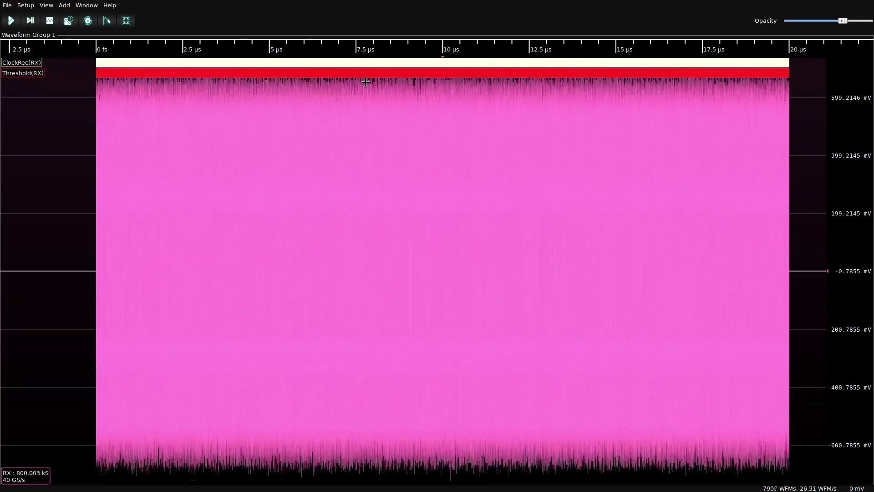
Add an 8b/10b (IBM) decode of Threshold(RX) clocked by ClockRec(RX).
right_click(365, 75)
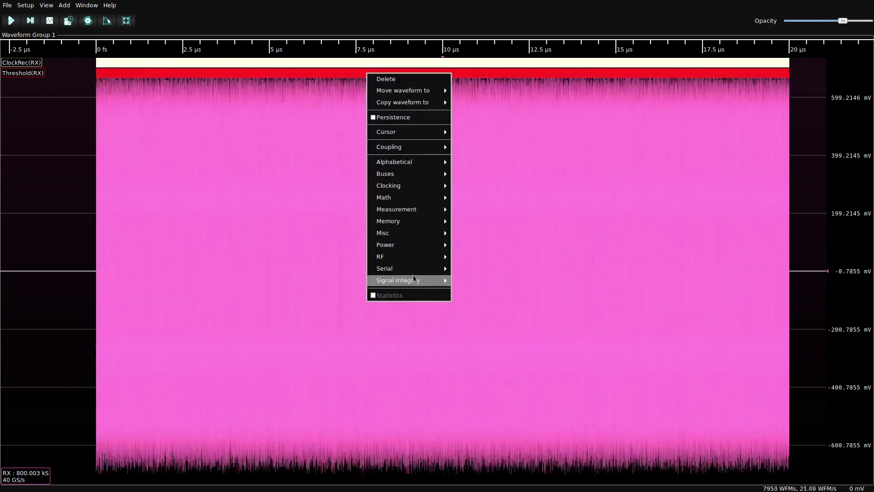
mouse_move(437, 268)
click(515, 271)
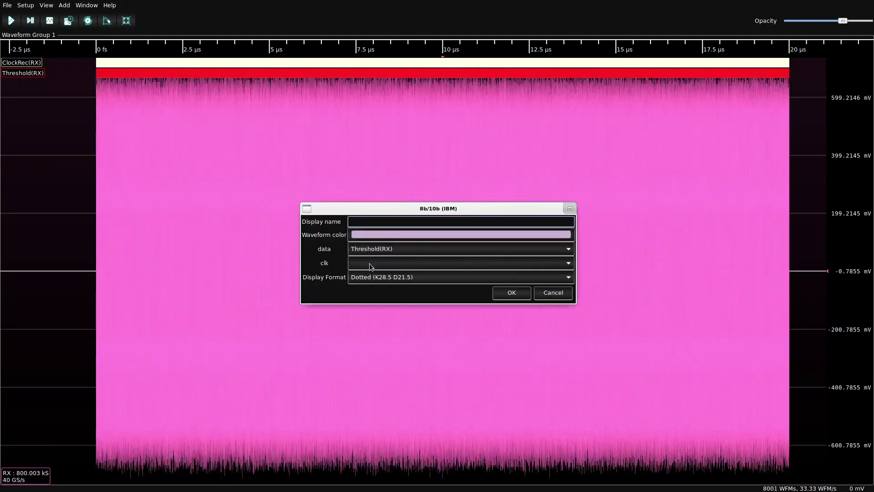
click(370, 249)
click(366, 473)
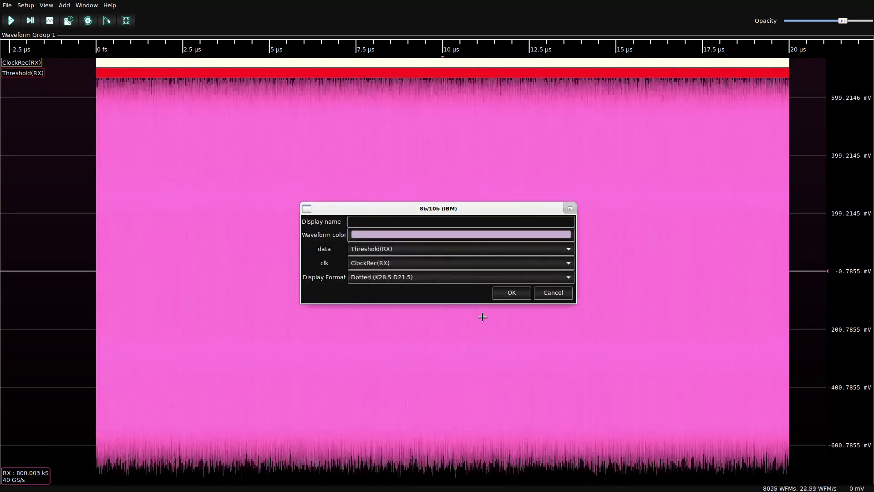
click(511, 292)
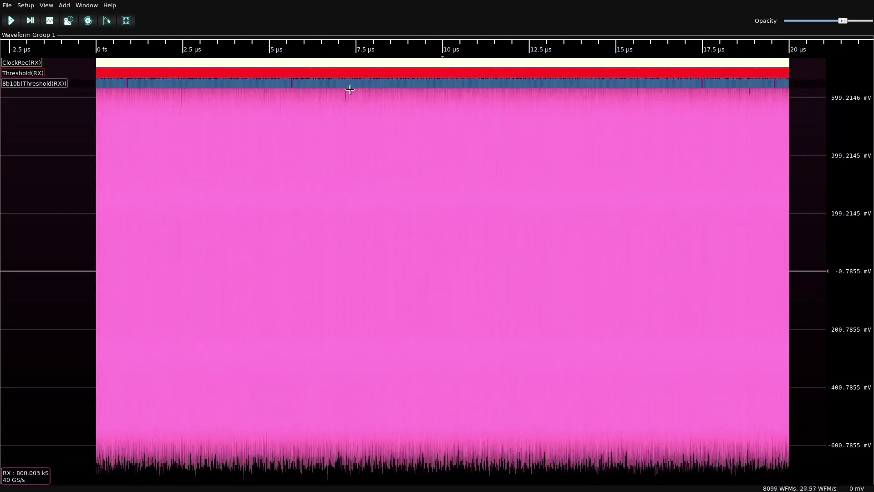
scroll(200, 91, up, 6)
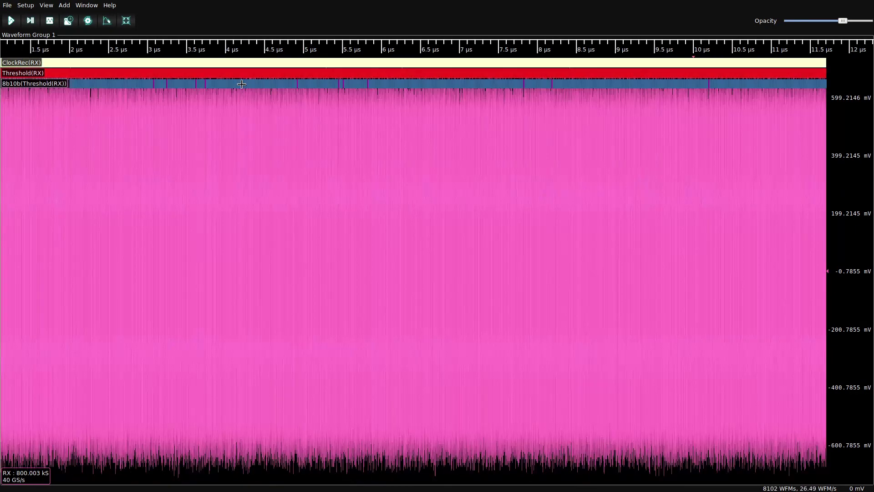
scroll(172, 81, up, 7)
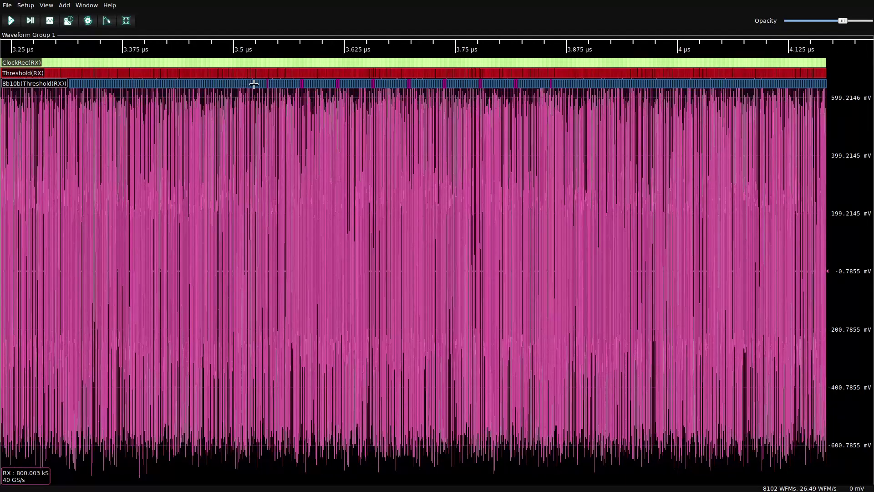
scroll(380, 82, up, 3)
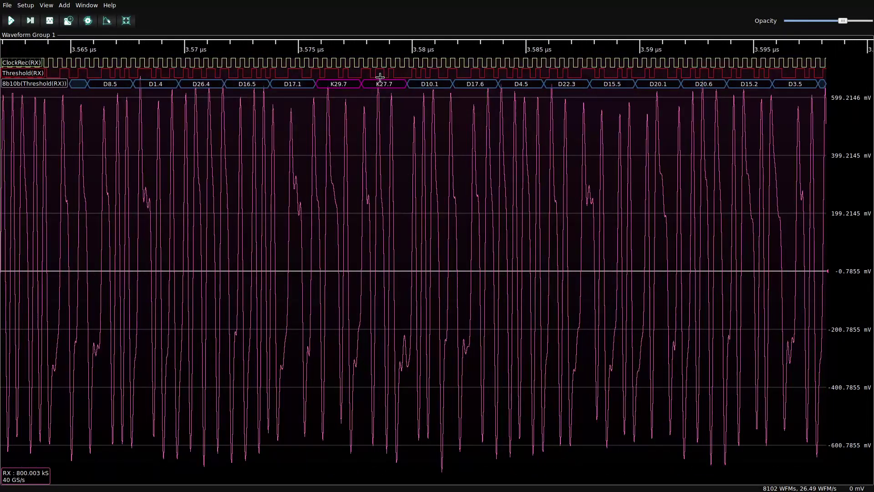
scroll(305, 81, down, 6)
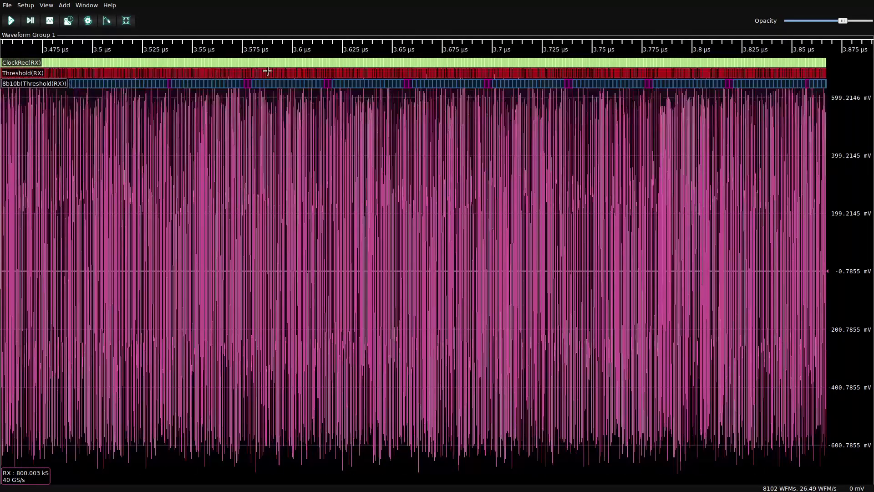
scroll(544, 83, down, 5)
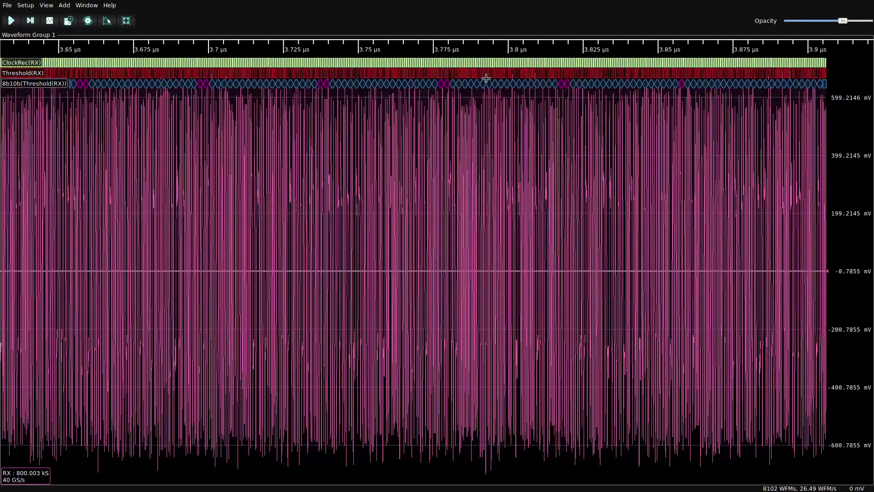
scroll(615, 94, up, 8)
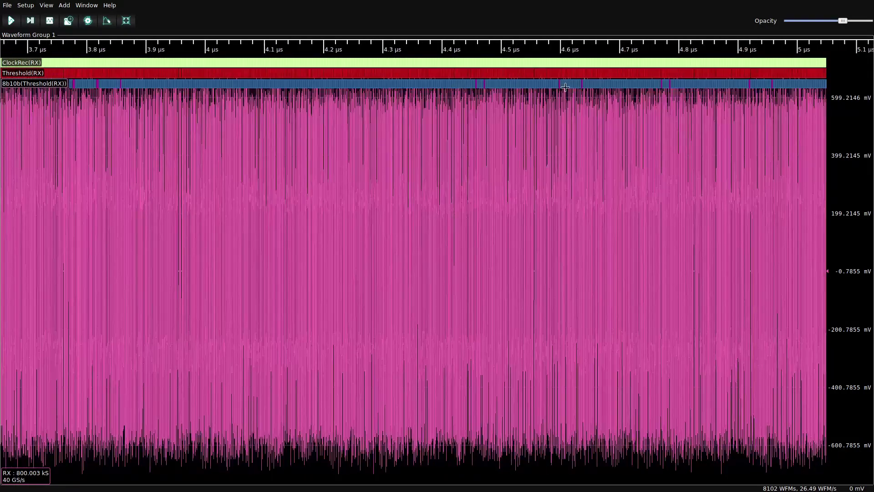
scroll(664, 90, up, 1)
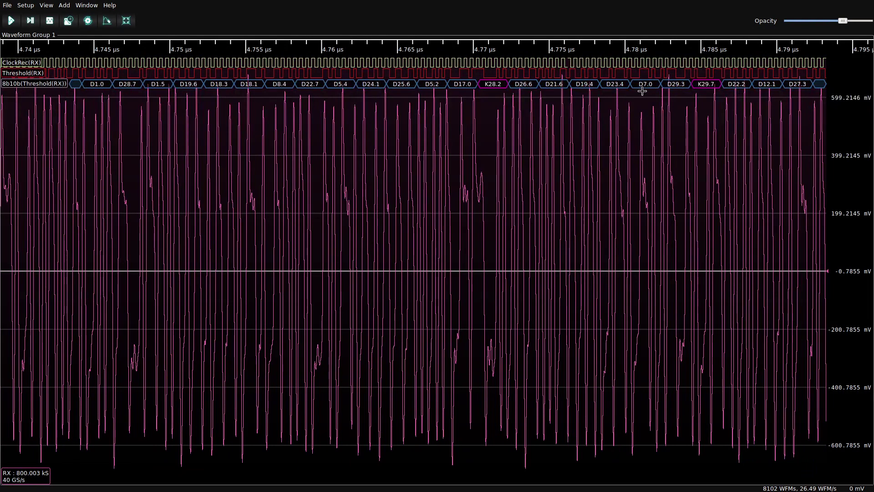
scroll(576, 154, down, 12)
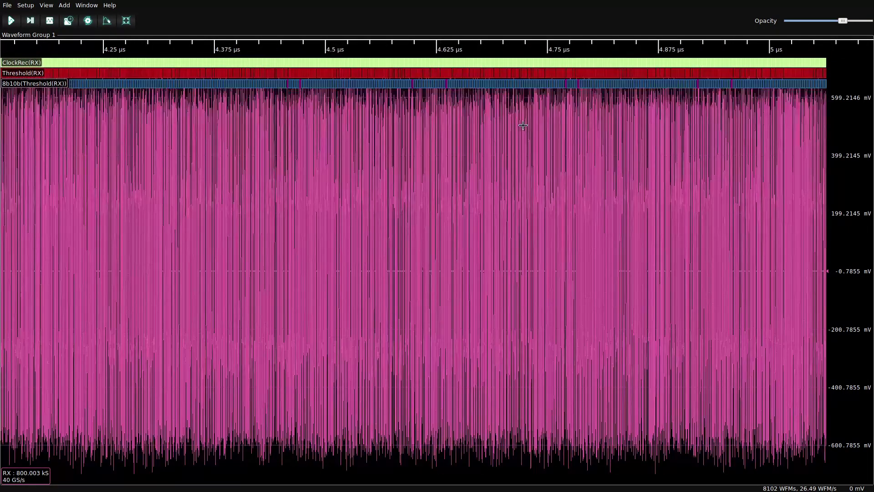
scroll(523, 125, down, 1)
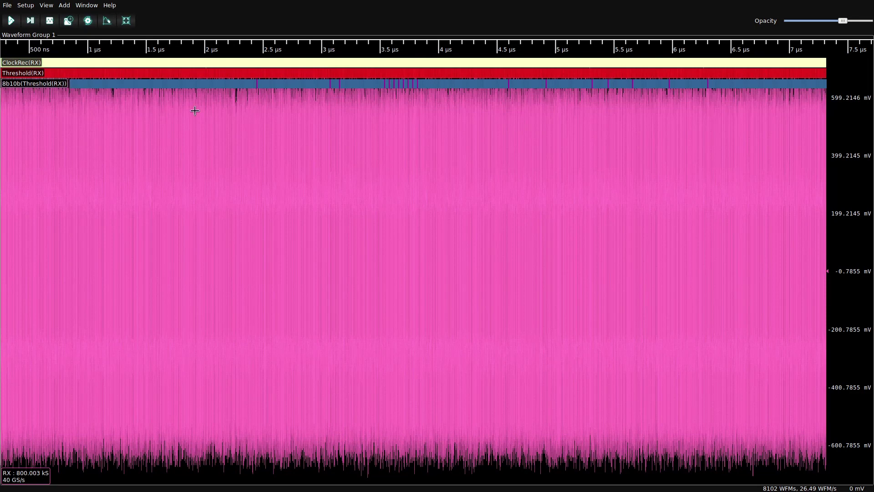
Add a PCIe Gen 1/2 logical layer decode on the 8b10b row.
right_click(247, 82)
mouse_move(274, 281)
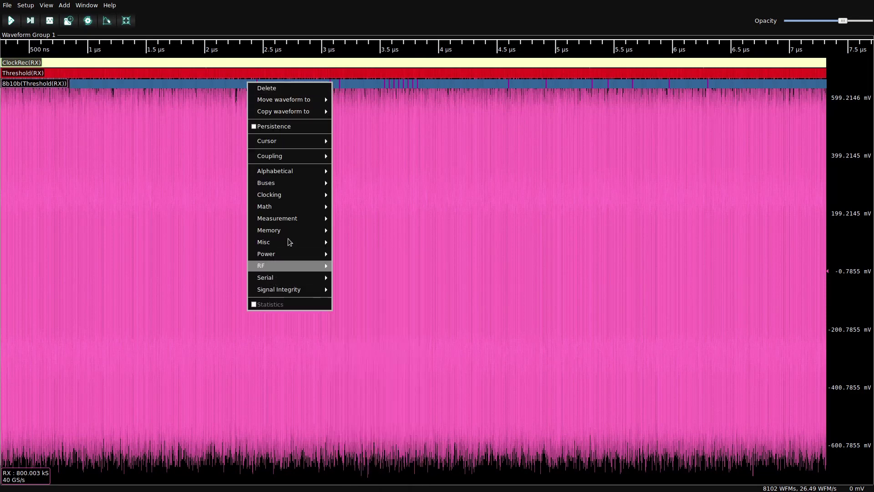
mouse_move(272, 182)
click(376, 242)
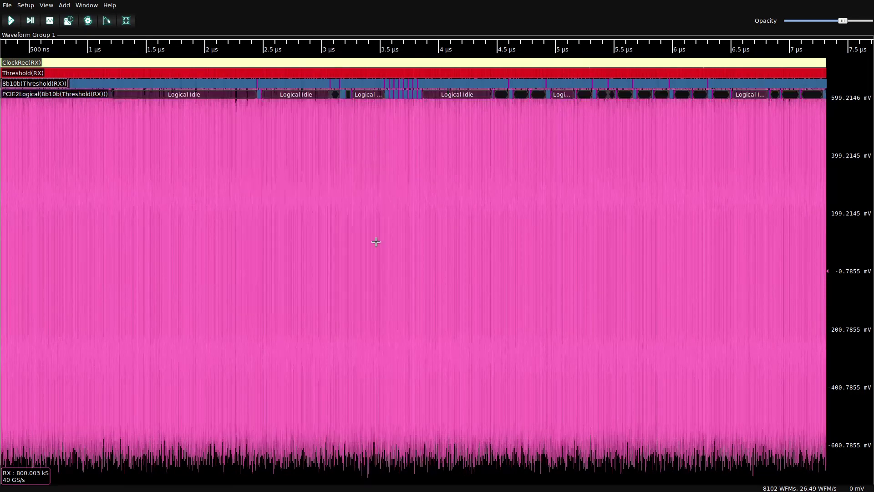
Zoom out and back in around the DLLP packet near 3.245 µs.
scroll(526, 149, down, 1)
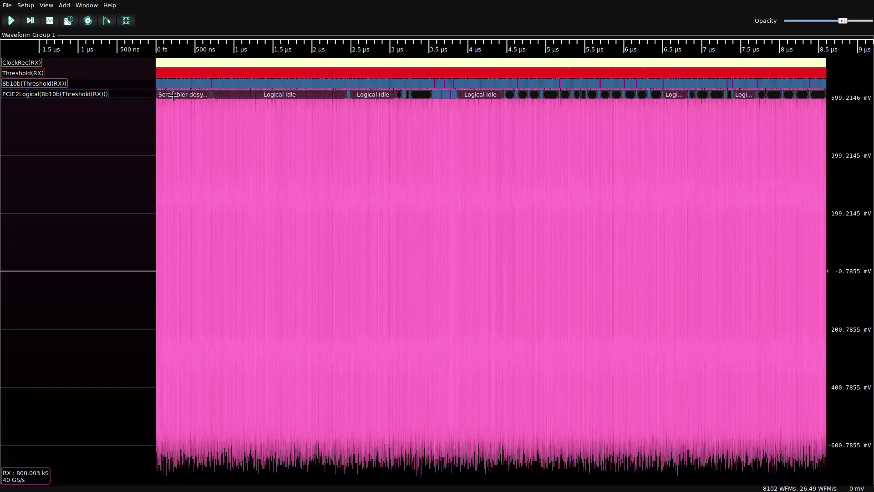
scroll(425, 94, up, 11)
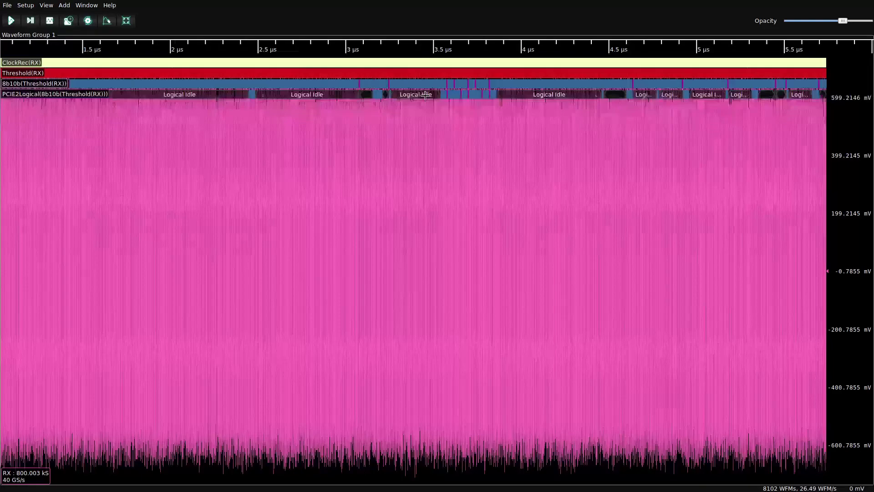
scroll(309, 85, up, 4)
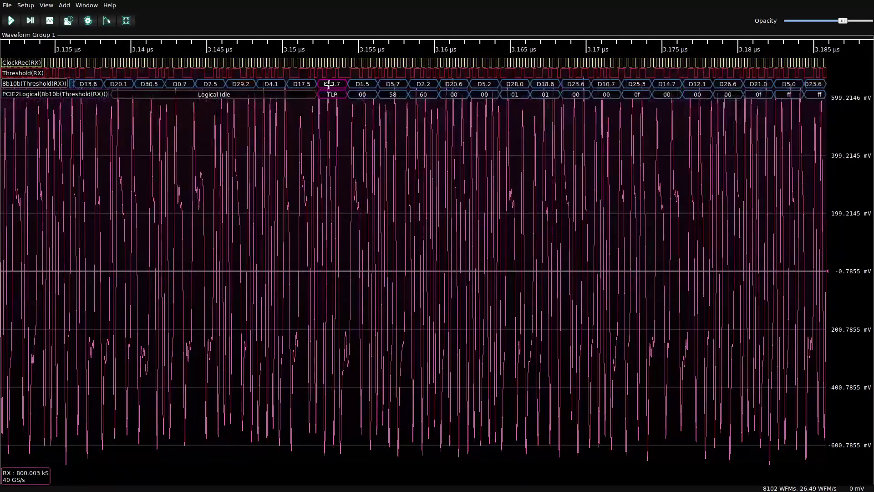
scroll(236, 87, down, 1)
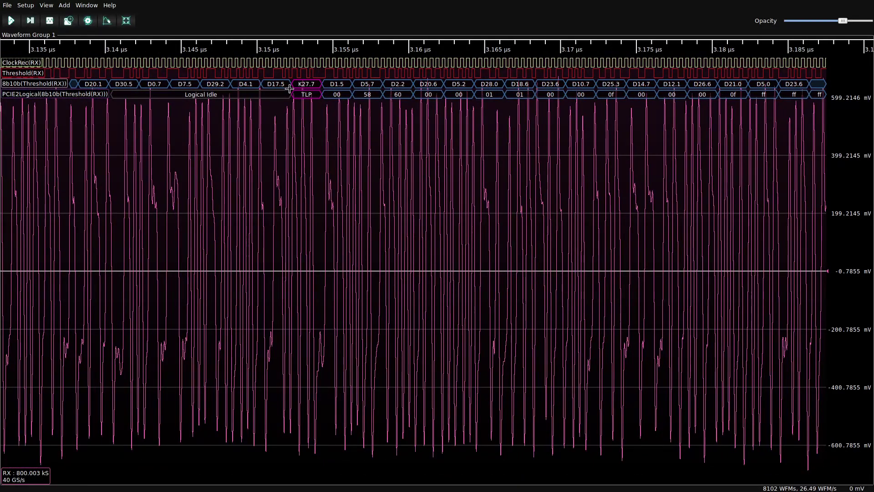
scroll(252, 87, down, 4)
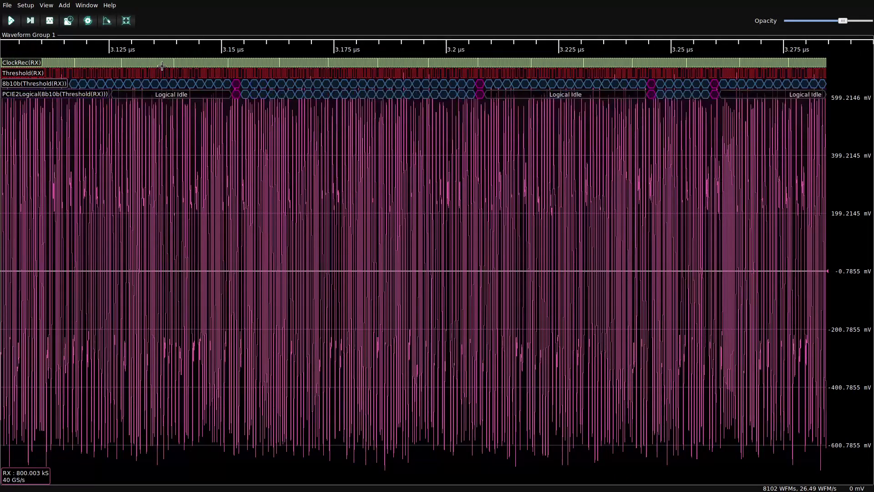
scroll(707, 84, up, 4)
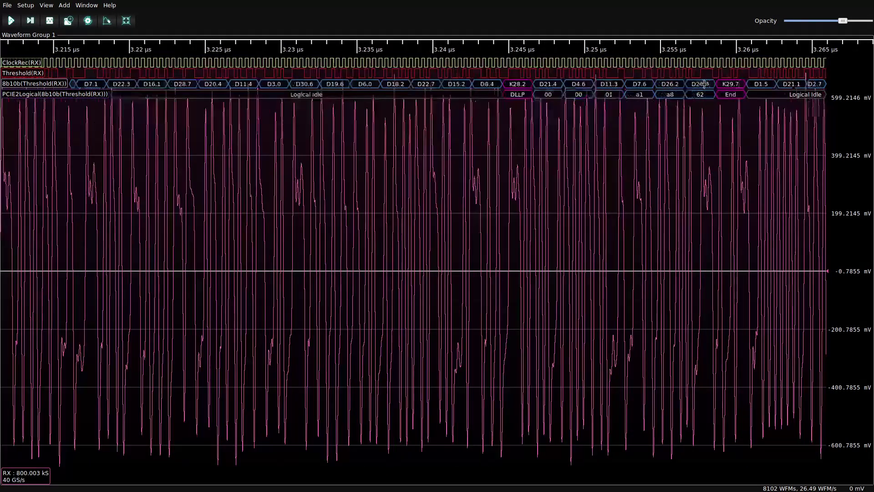
Add a PCIe Data Link decode on the PCIE2Logical track.
right_click(483, 95)
mouse_move(528, 195)
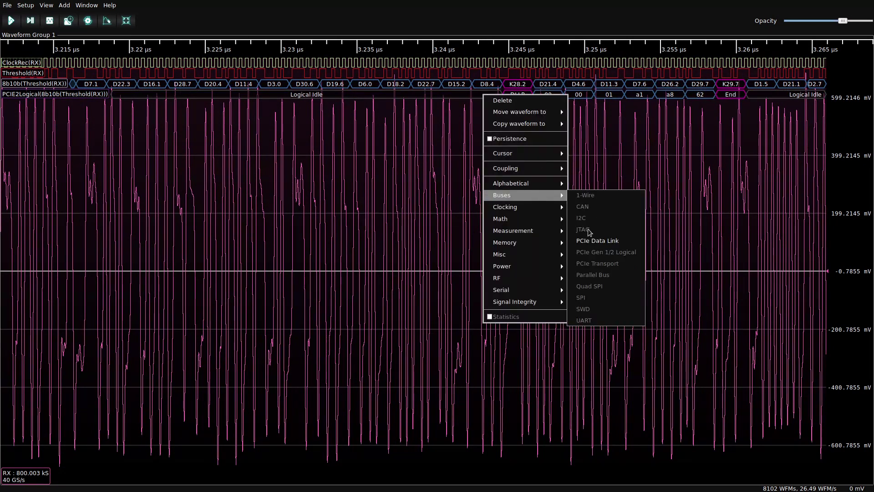
click(590, 230)
Move the Protocol Analyzer packet list window down-left.
click(125, 121)
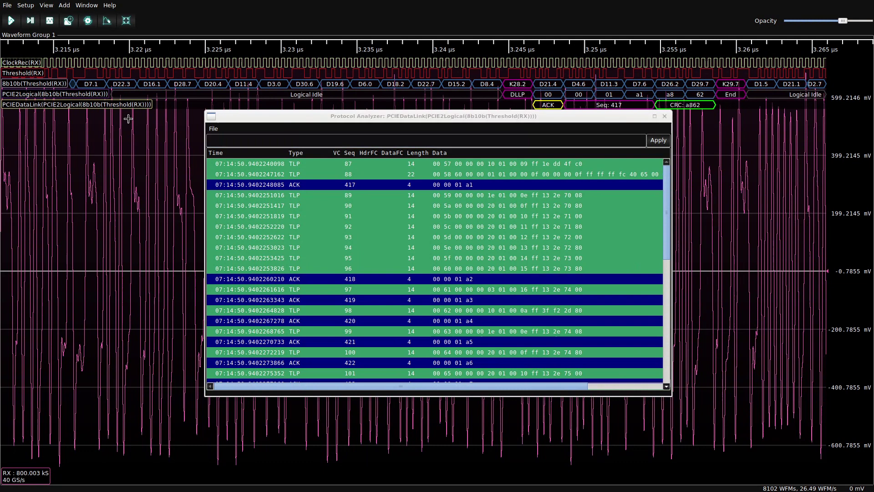
scroll(126, 121, down, 3)
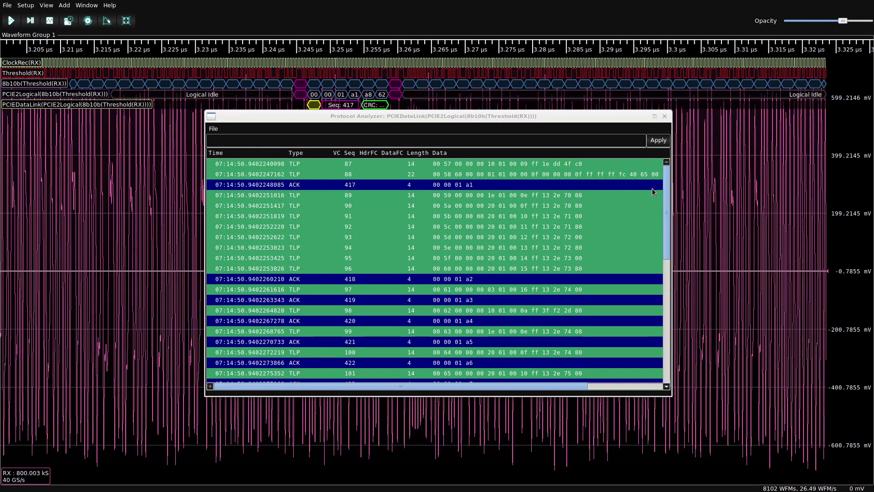
click(651, 187)
scroll(651, 187, down, 10)
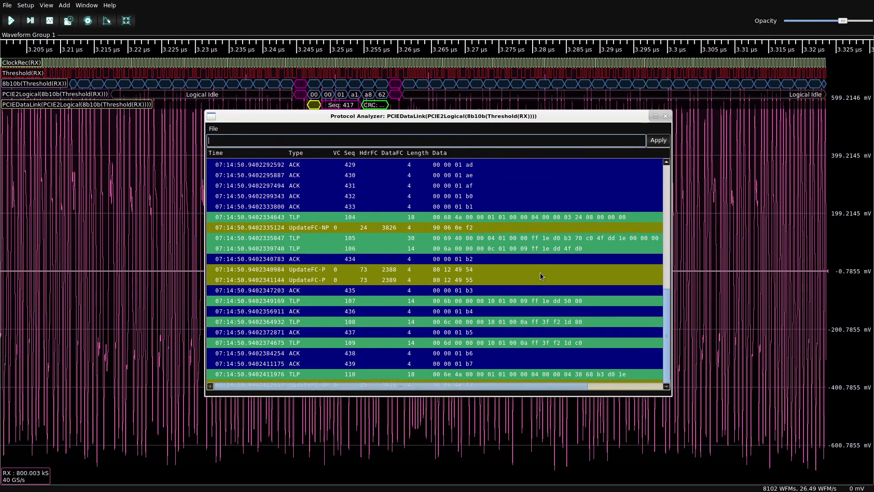
drag(455, 115, 432, 148)
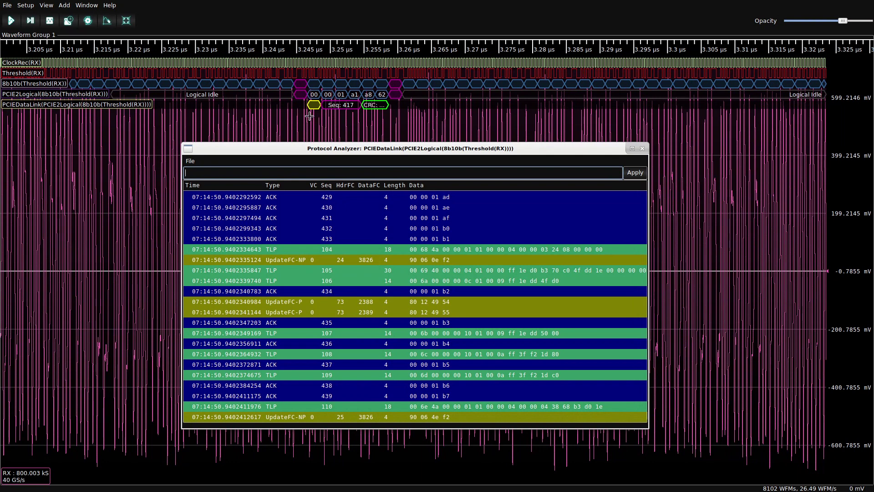
Place a single vertical cursor X1 and move it to about 3.565 µs.
right_click(346, 127)
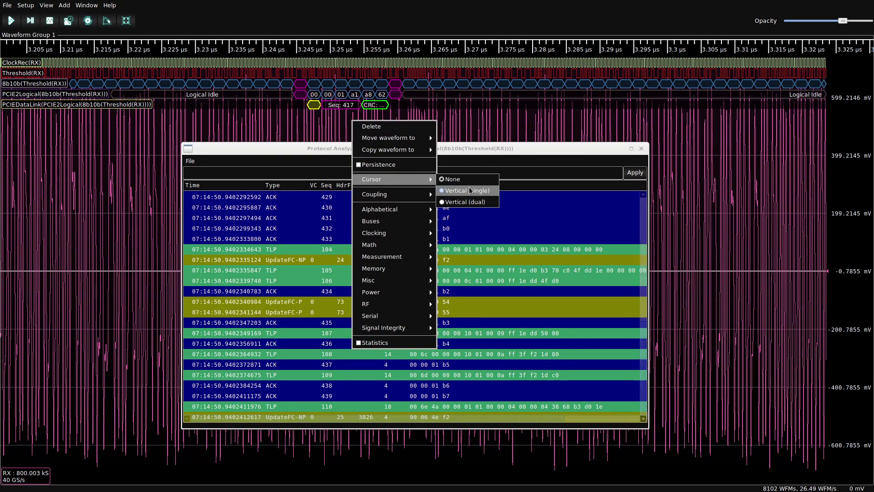
click(344, 126)
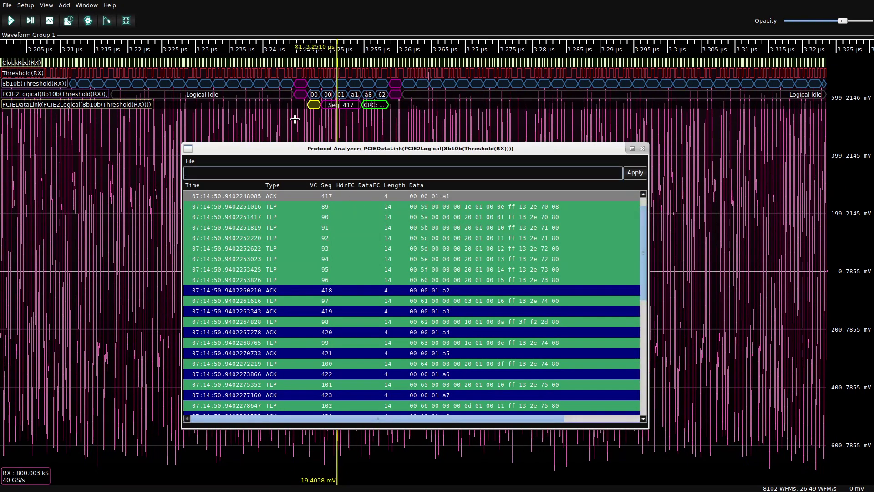
scroll(295, 119, down, 5)
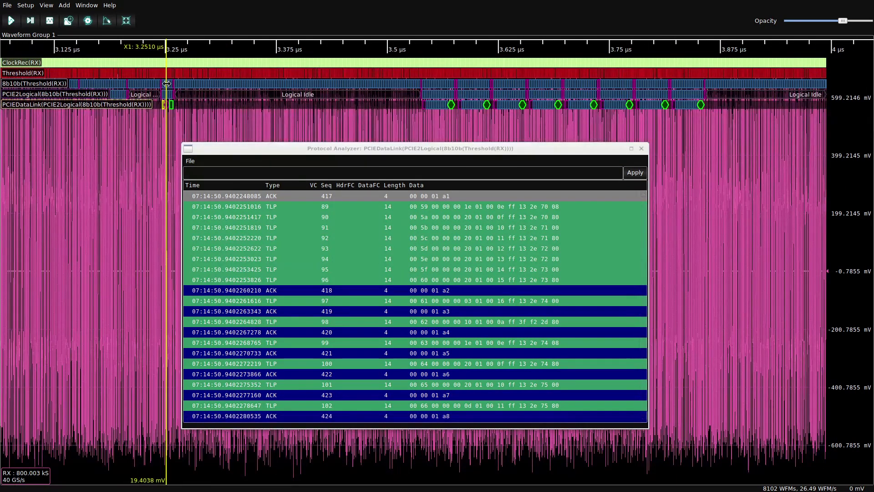
drag(167, 83, 444, 84)
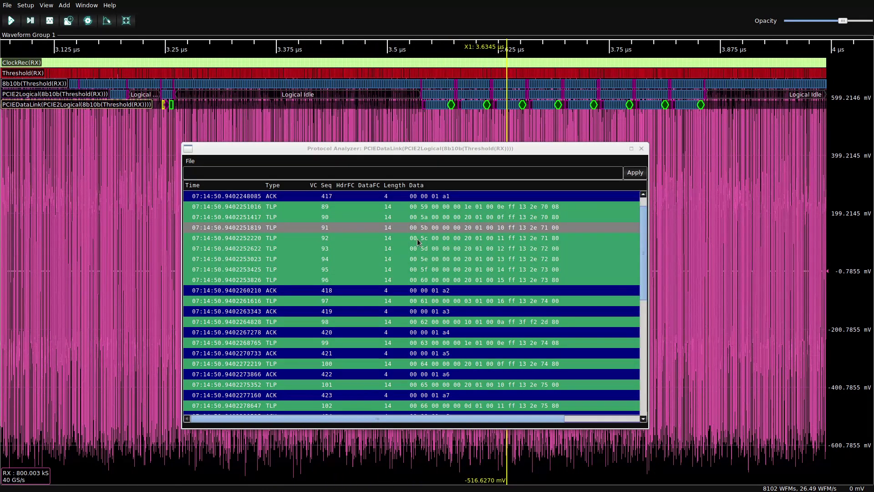
Jump to the Seq 95 TLP from the analyzer, then close the analyzer.
scroll(530, 103, up, 4)
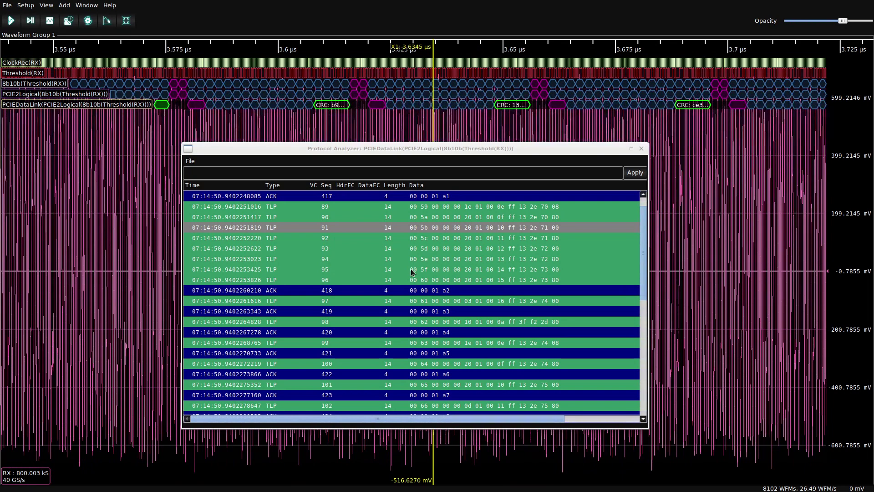
click(416, 273)
scroll(326, 83, up, 2)
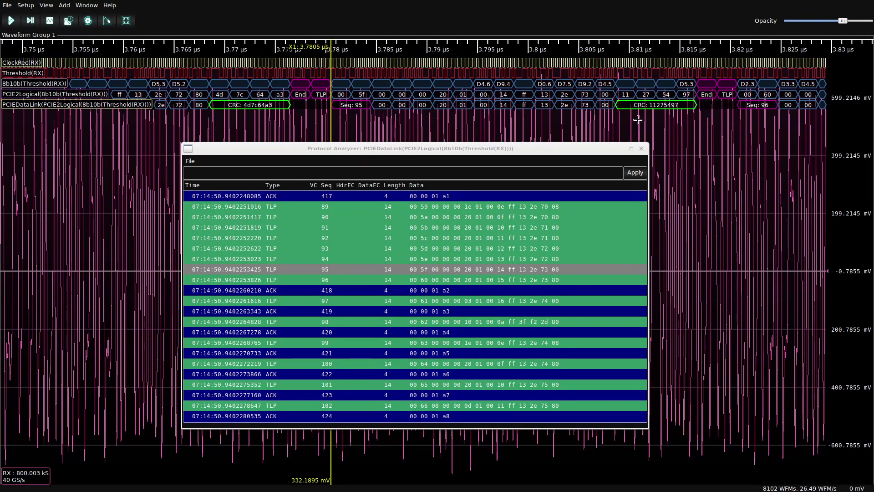
click(642, 148)
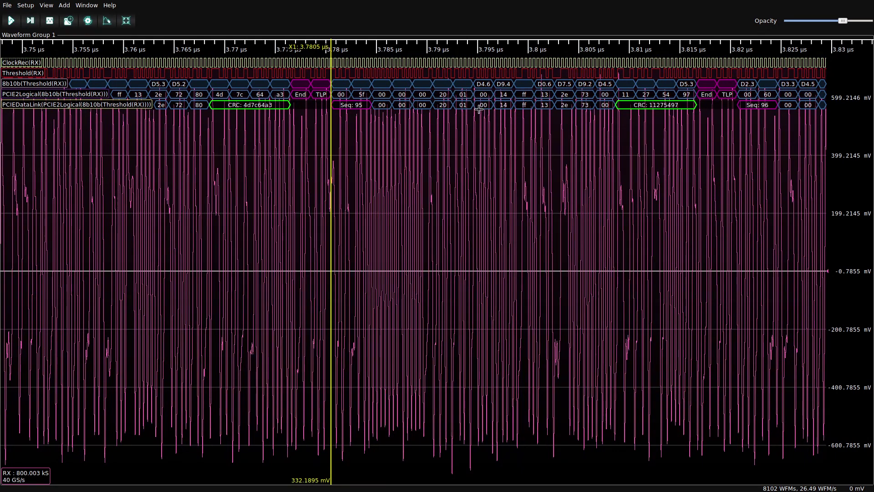
Add a PCIe Transport decode on the data link track and move its analyzer down-left.
right_click(479, 108)
mouse_move(533, 169)
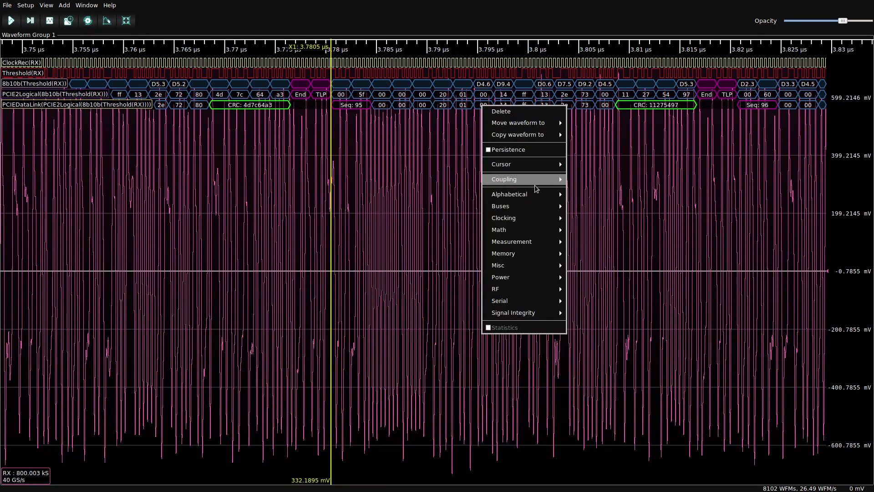
mouse_move(542, 206)
click(589, 273)
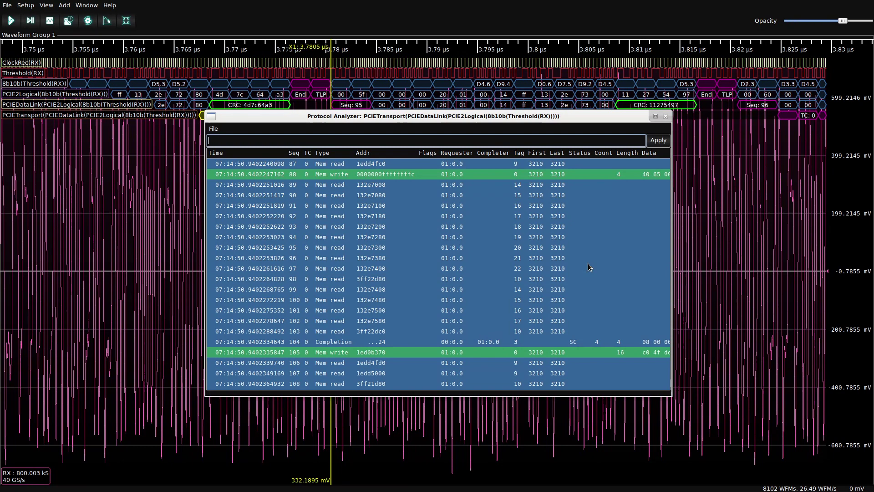
drag(503, 116, 425, 143)
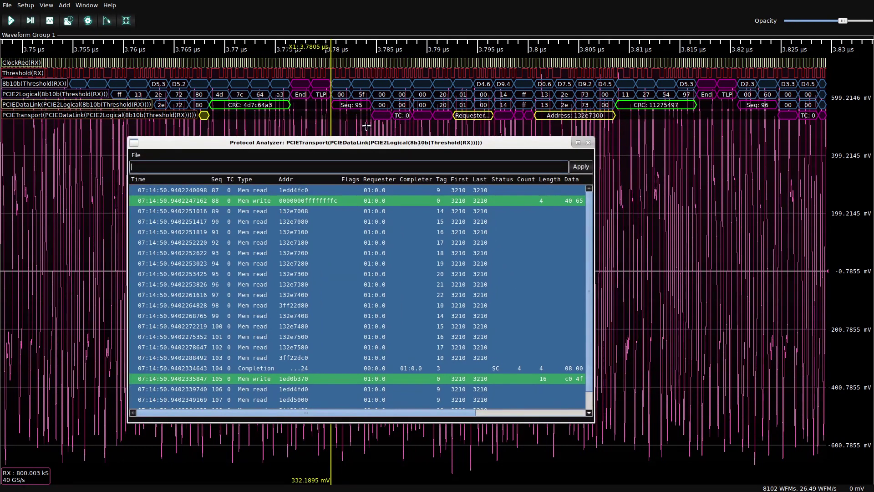
Browse the transaction list and jump to the Seq 108 memory read packet.
scroll(267, 88, down, 1)
scroll(267, 87, up, 3)
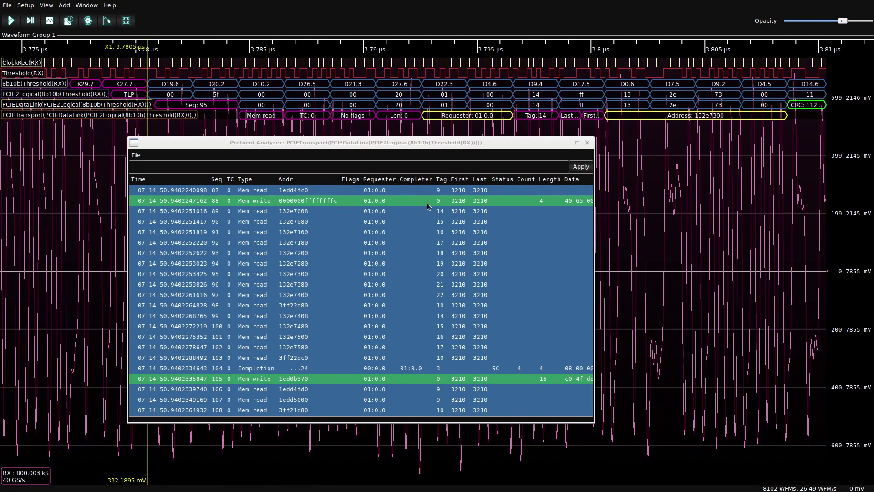
mouse_move(432, 412)
mouse_down()
mouse_move(546, 412)
mouse_move(442, 412)
mouse_up()
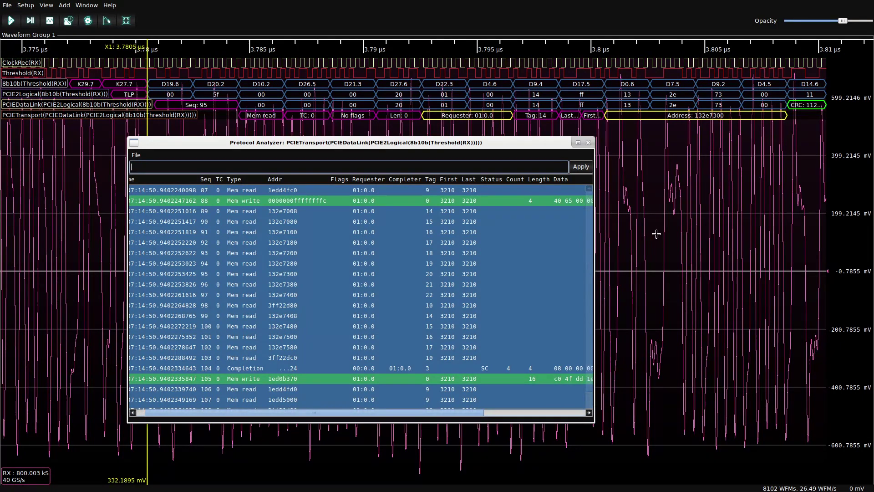
scroll(575, 264, down, 1)
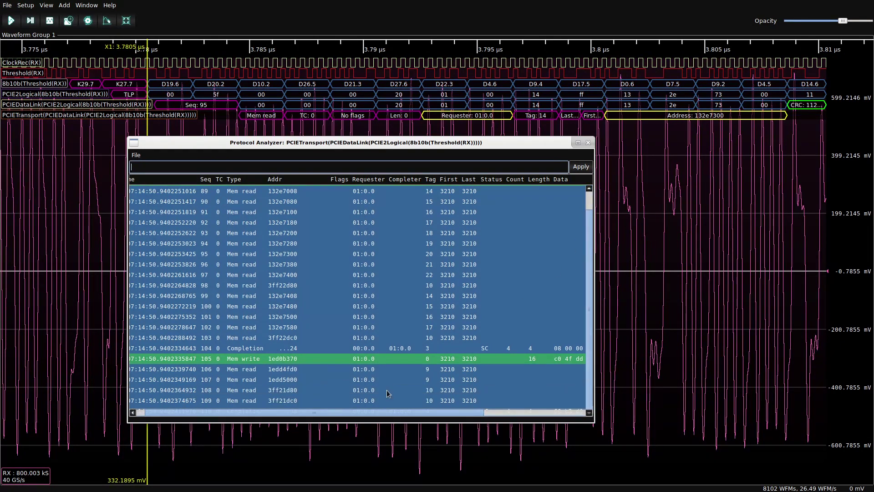
click(350, 390)
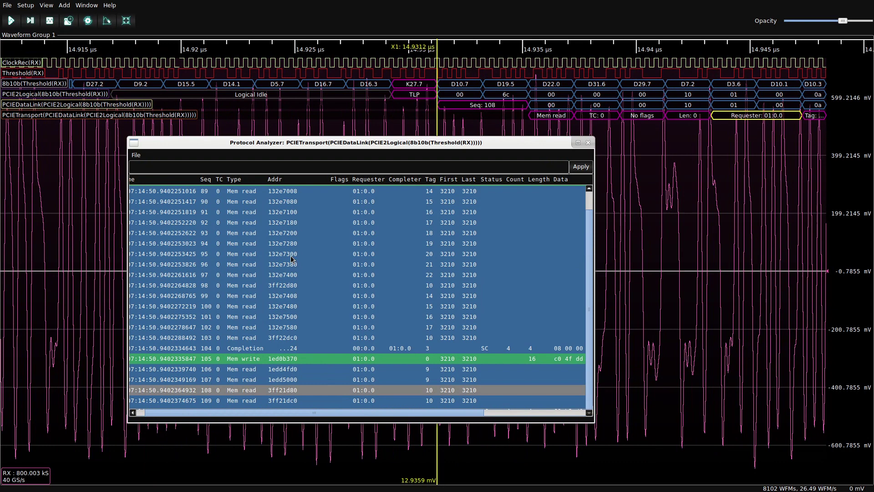
scroll(298, 75, down, 1)
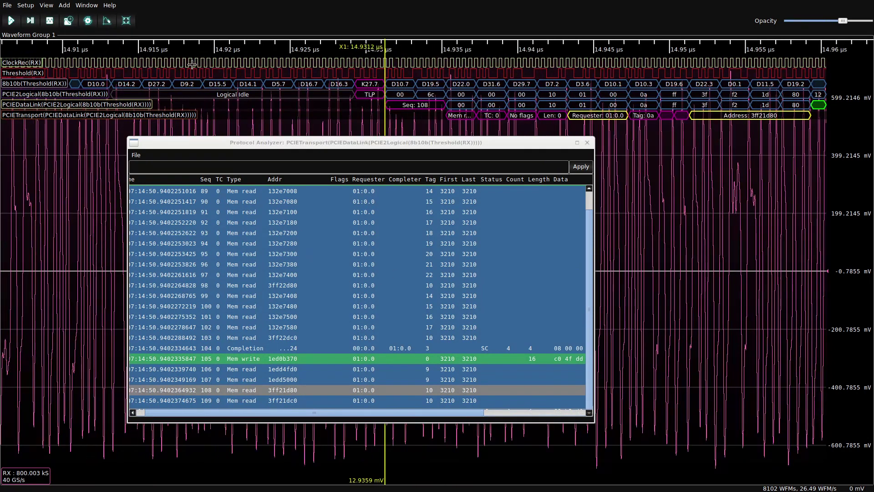
scroll(192, 65, up, 3)
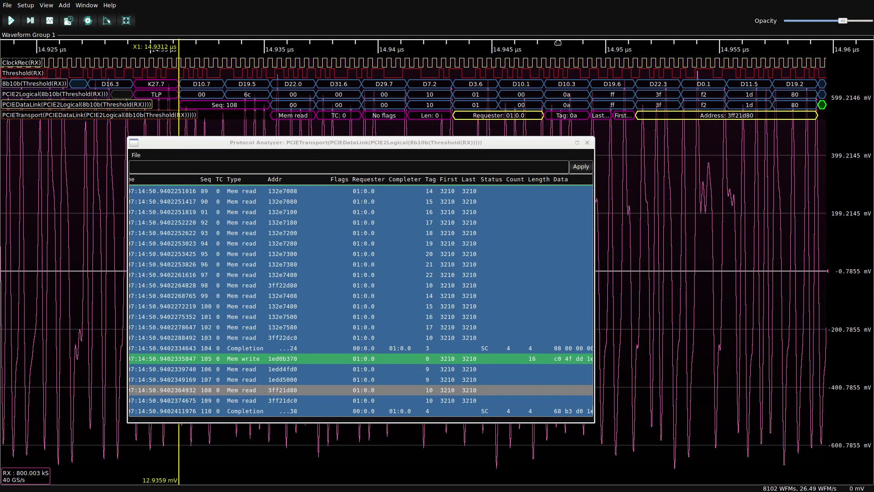
Acquire a new capture and review its memory read, write and completion transactions.
click(11, 20)
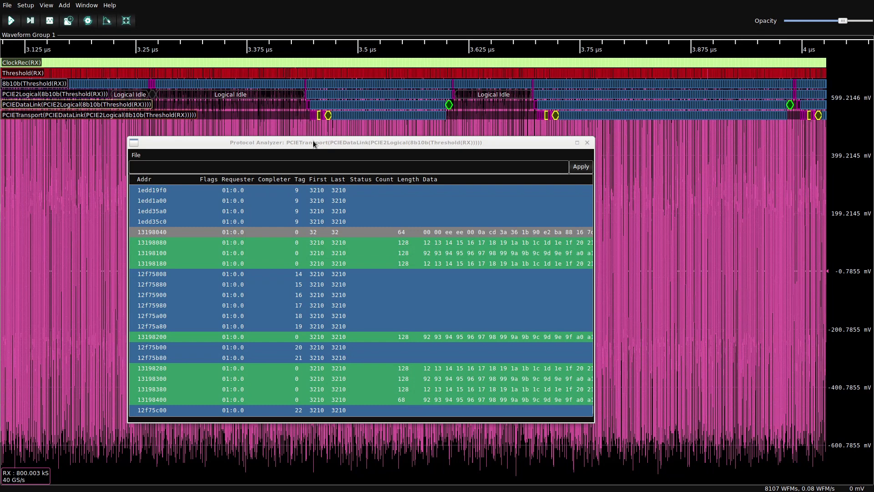
drag(312, 143, 261, 169)
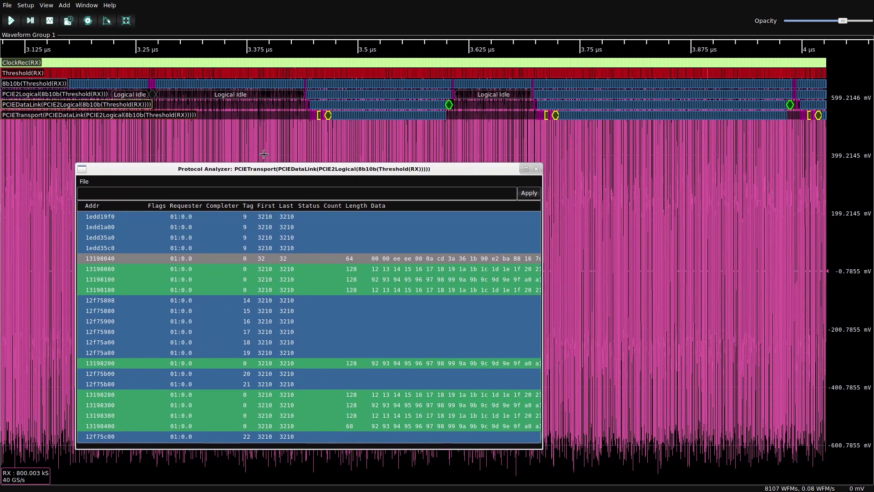
scroll(314, 103, up, 1)
scroll(314, 103, up, 3)
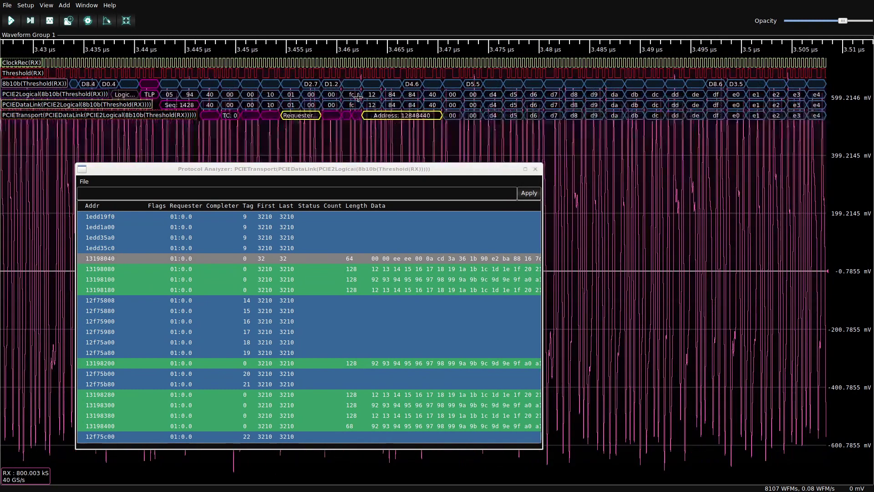
scroll(511, 101, down, 3)
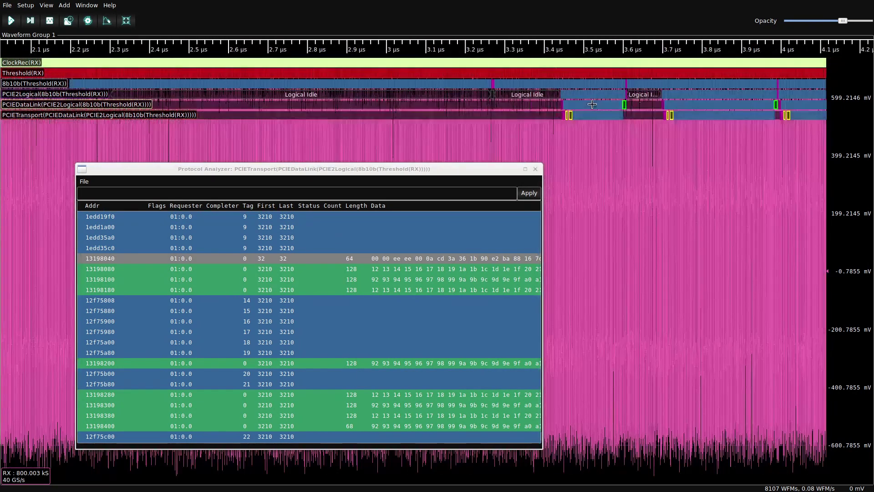
scroll(511, 104, up, 2)
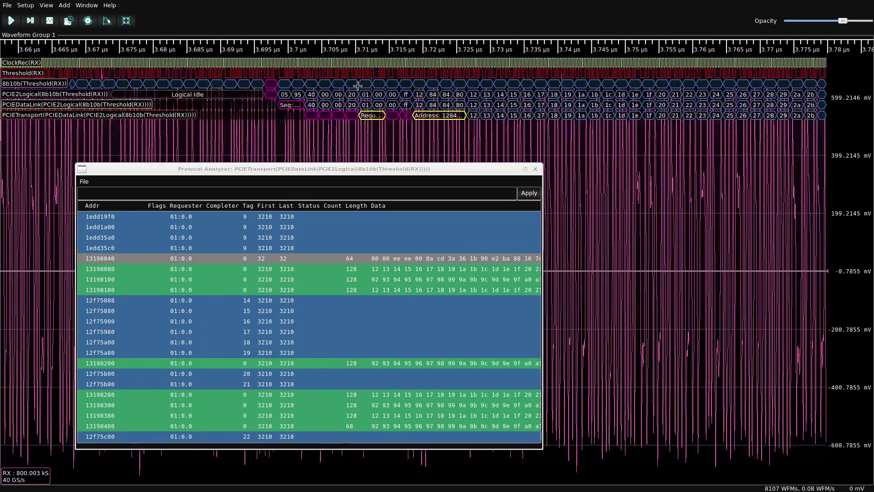
scroll(529, 93, up, 1)
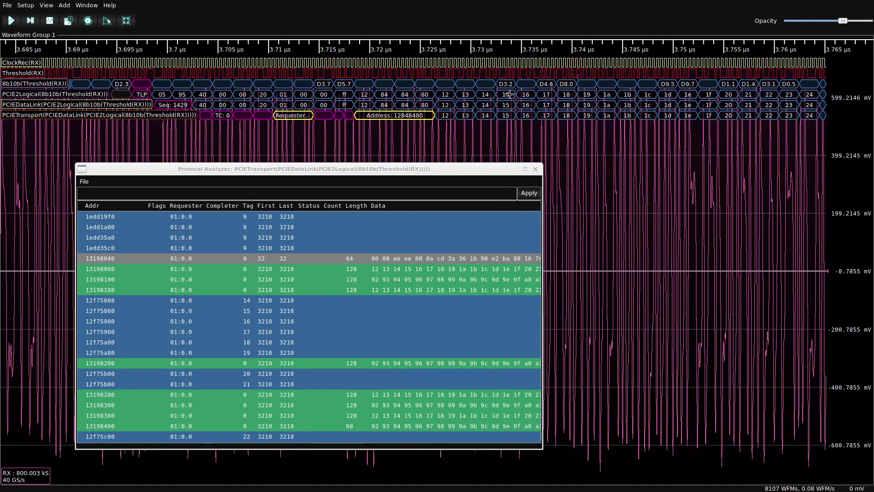
scroll(265, 93, down, 1)
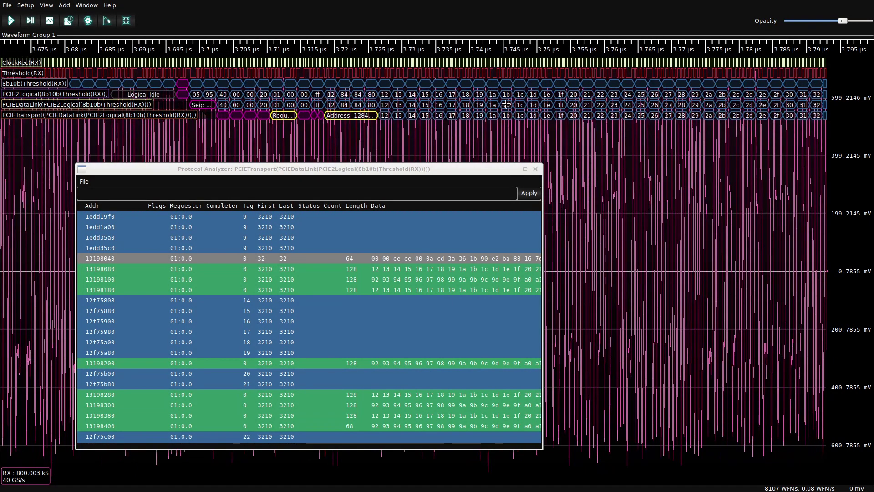
scroll(292, 97, down, 12)
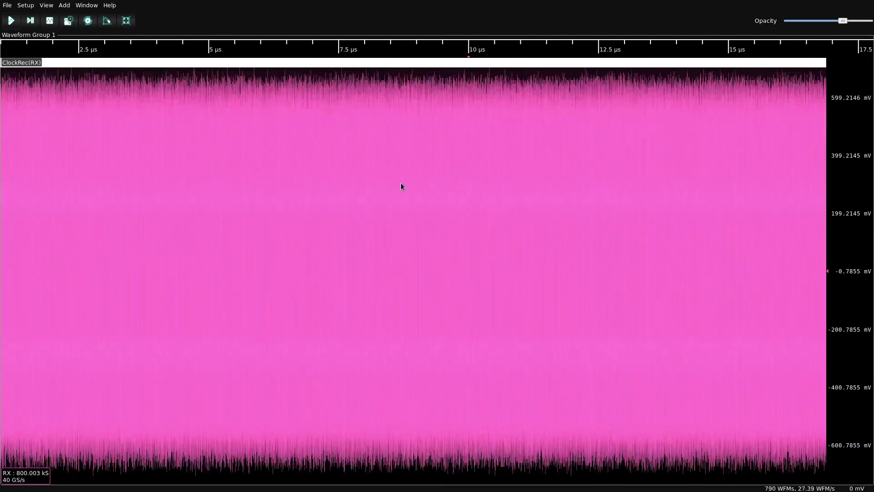
Add an RX eye pattern clocked by ClockRec(RX) as a new waveform group.
right_click(407, 159)
mouse_move(478, 365)
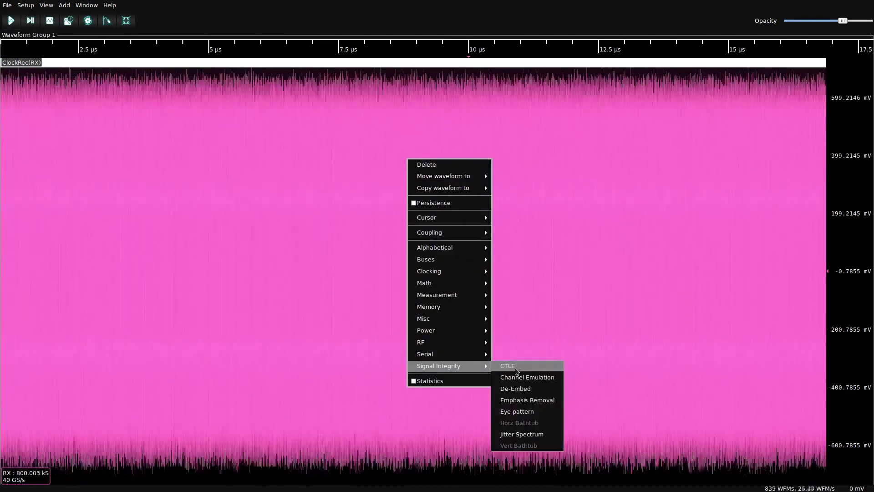
click(516, 410)
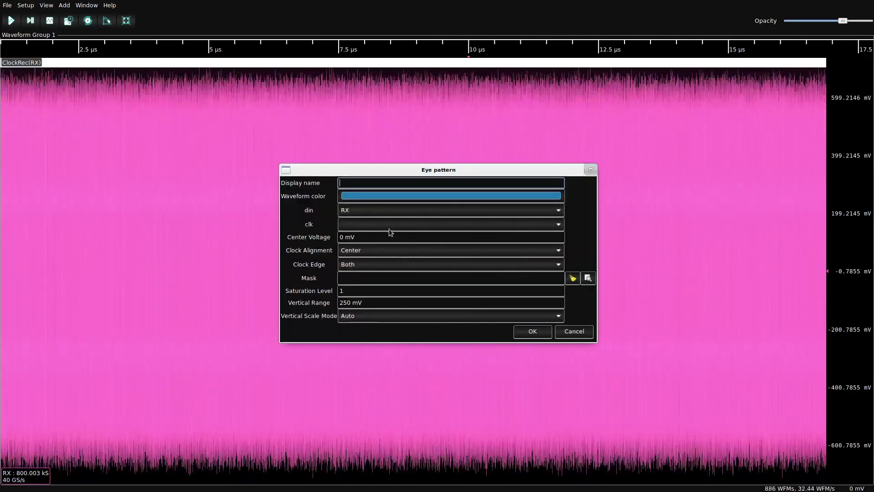
click(390, 228)
click(364, 433)
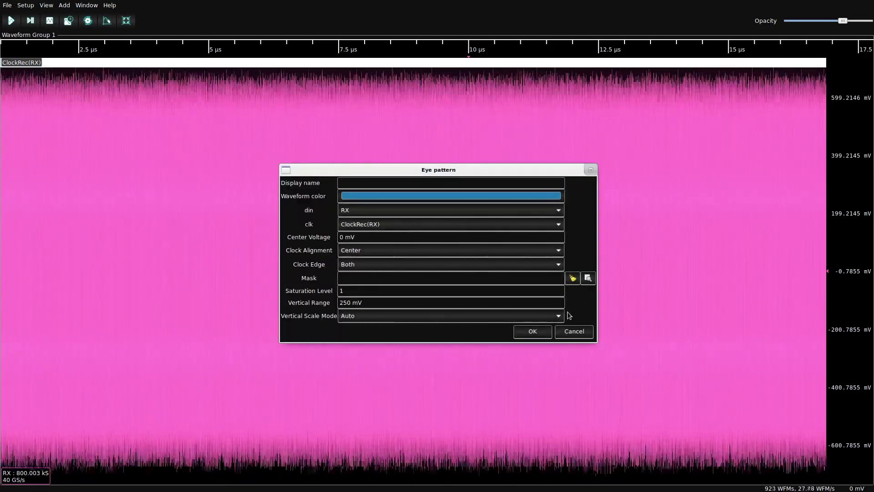
click(533, 332)
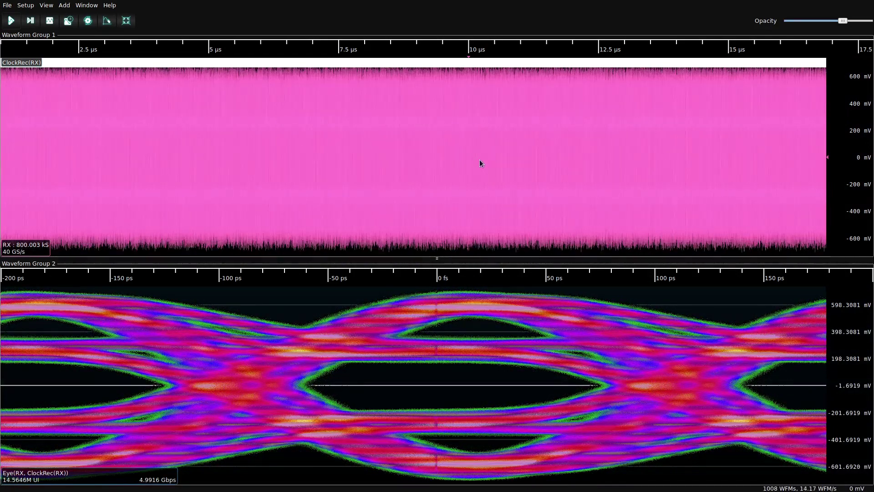
Add a 6 dB Emphasis Removal filter on the RX waveform.
right_click(486, 138)
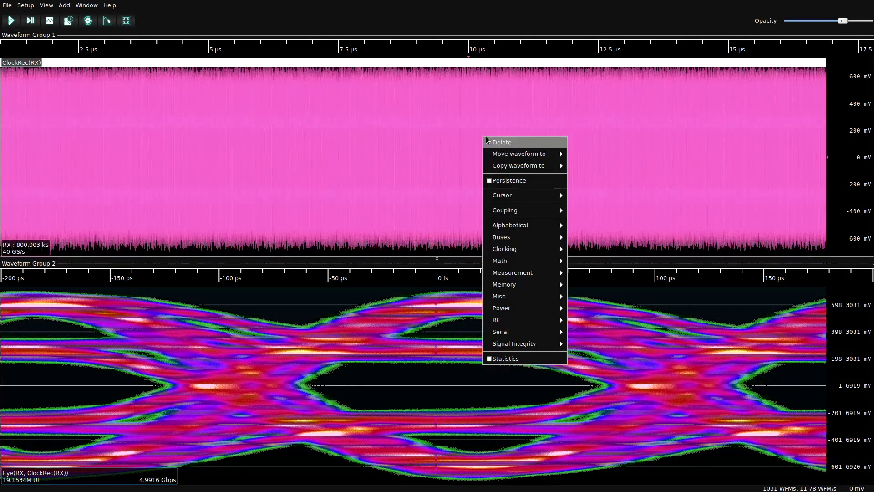
mouse_move(546, 344)
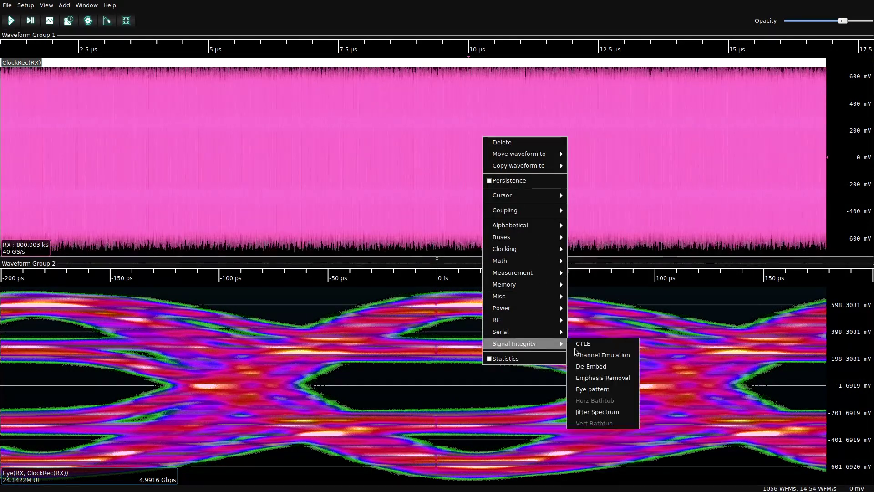
click(601, 377)
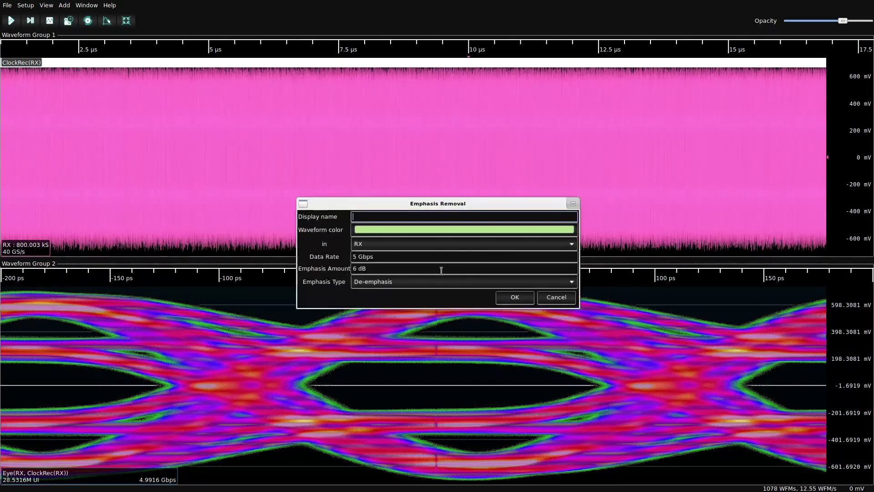
click(510, 298)
Add a PLL clock recovery at 5 GHz symbol rate on the emphasis-removed signal.
right_click(433, 189)
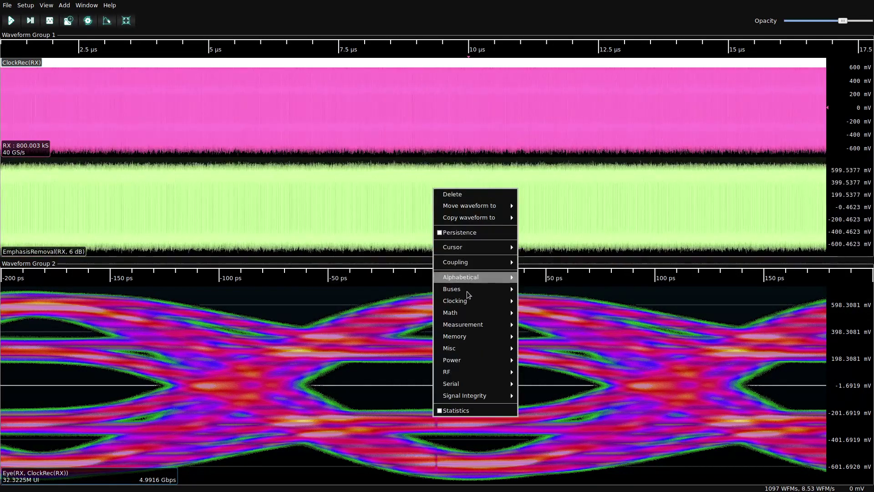
mouse_move(469, 305)
click(550, 323)
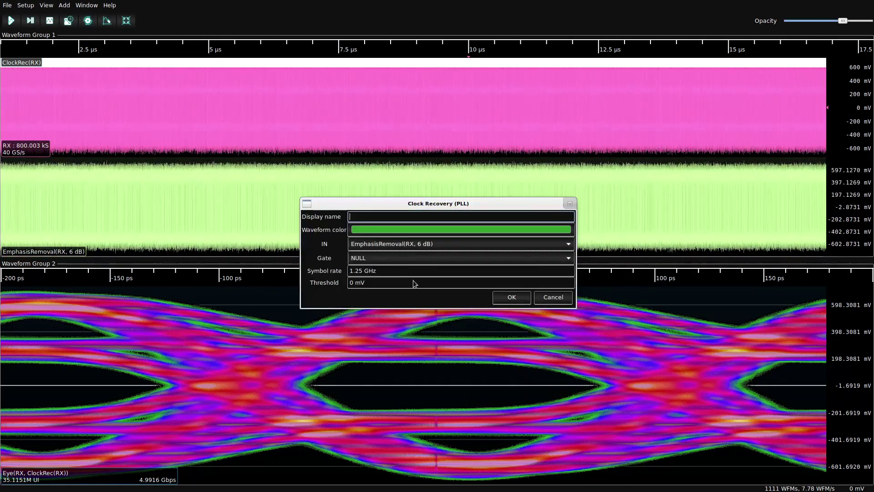
double_click(351, 270)
text(5)
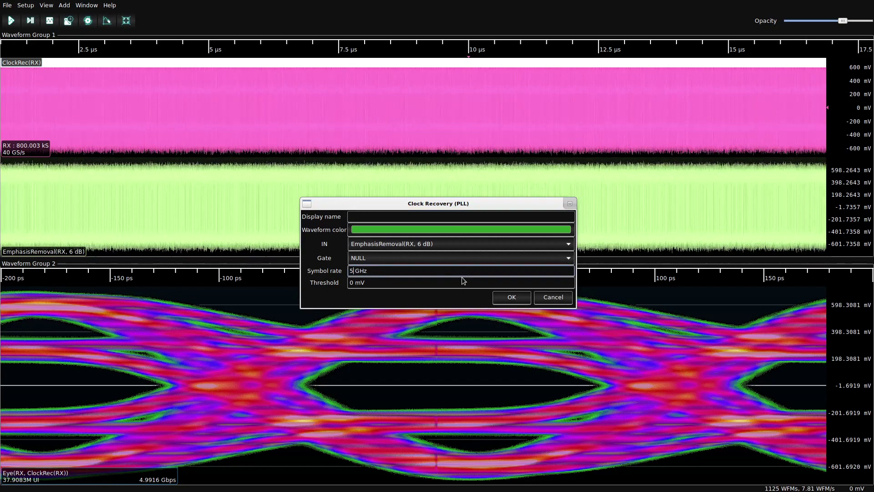
click(510, 297)
Start a De-Embed filter and cancel it without adding anything.
right_click(429, 201)
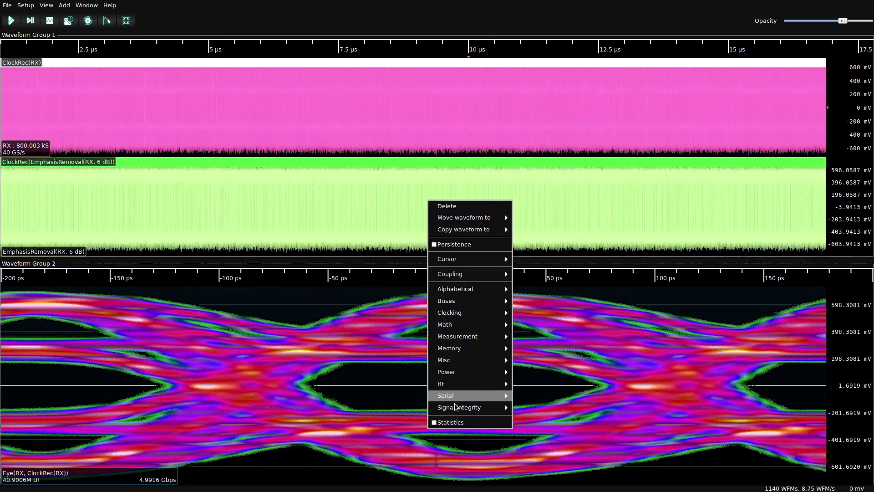
mouse_move(483, 407)
click(537, 429)
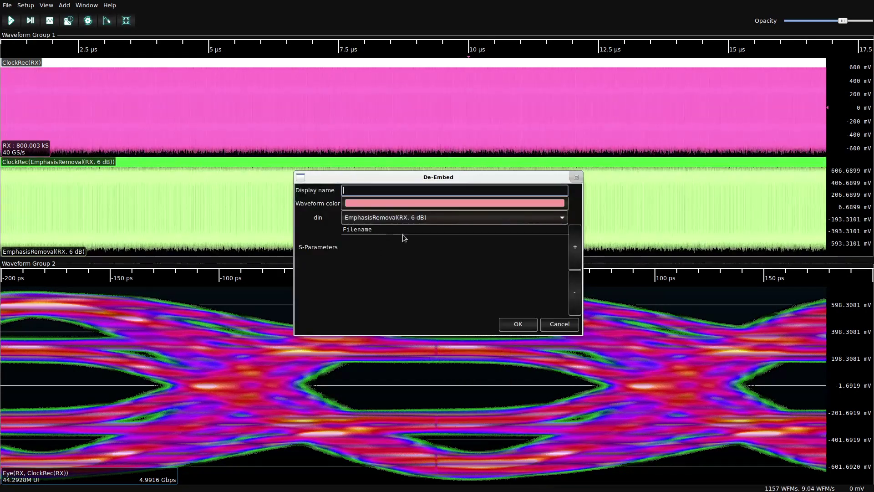
key(Escape)
Add an eye pattern on EmphasisRemoval clocked by ClockRec(EmphasisRemoval(RX, 6 dB)), keeping the default colour.
right_click(456, 186)
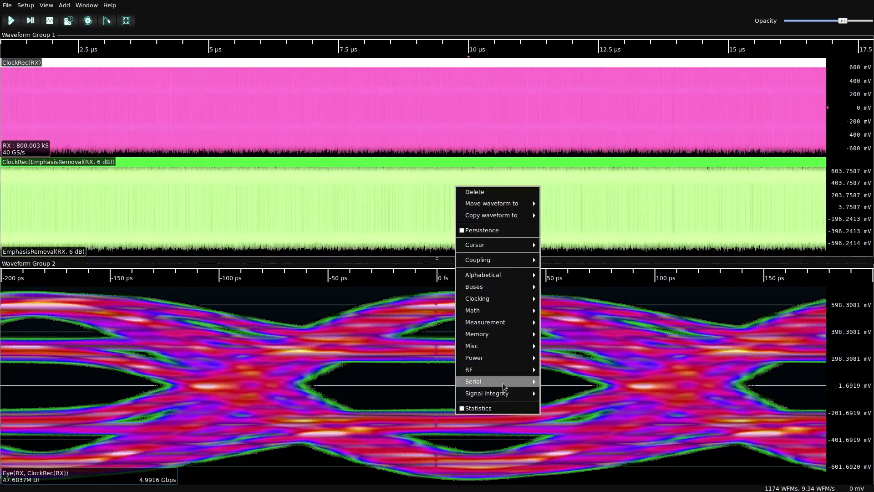
mouse_move(505, 393)
click(564, 439)
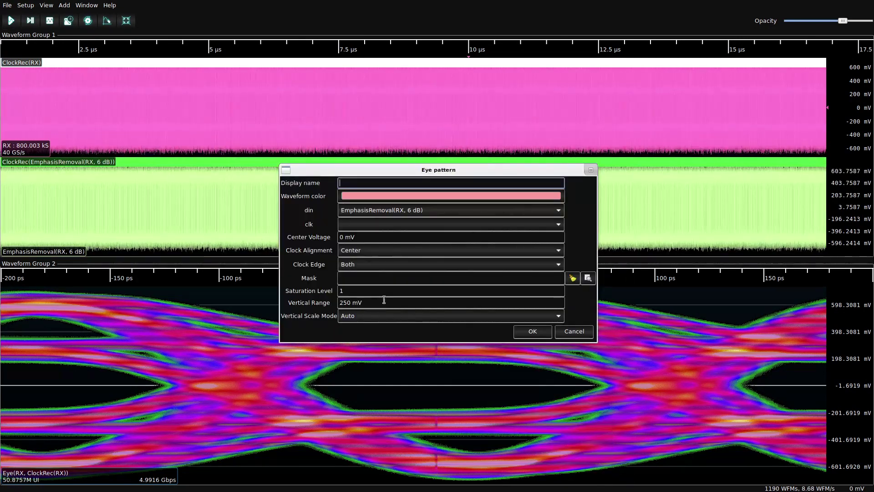
click(367, 225)
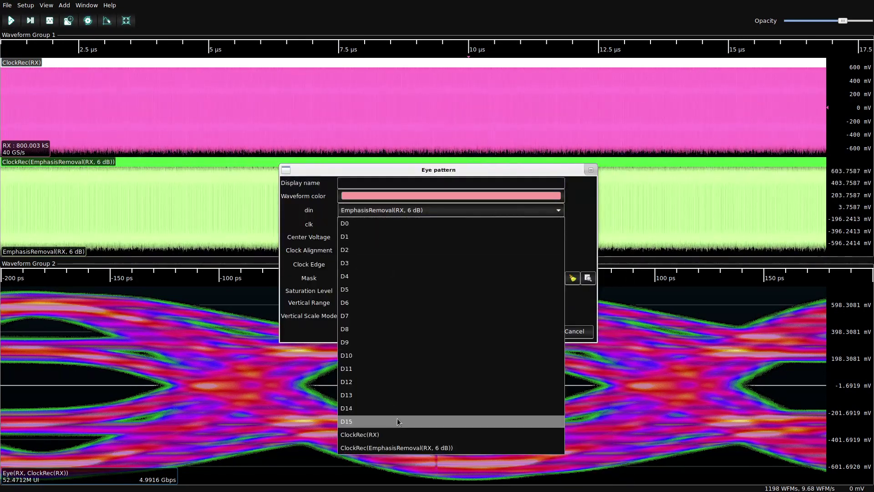
click(400, 444)
click(381, 196)
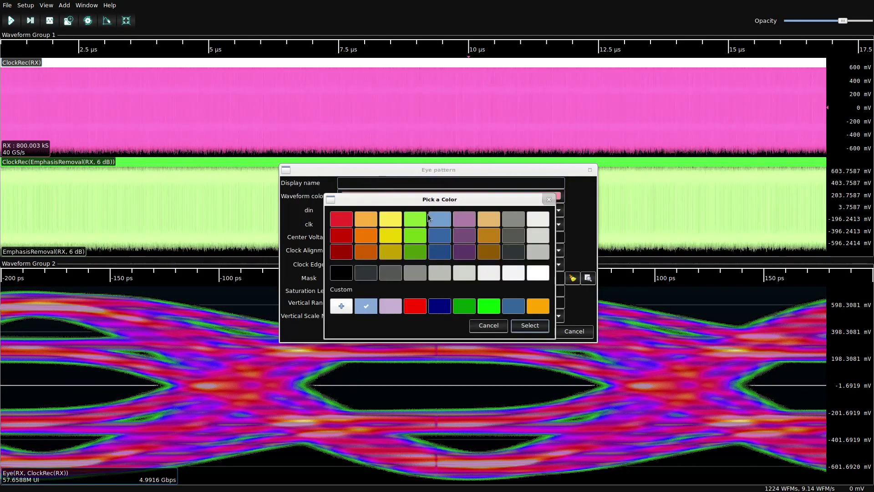
key(Escape)
Name the eye 'Eye(EmphasisRemoval)', create it, and place it beside the raw RX eye.
click(379, 182)
text(Eye(D)
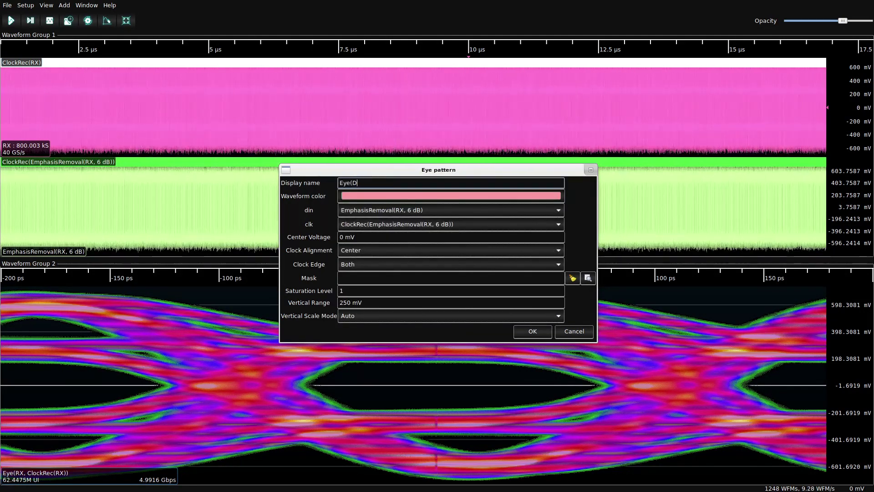
key(BackSpace)
text(Emp)
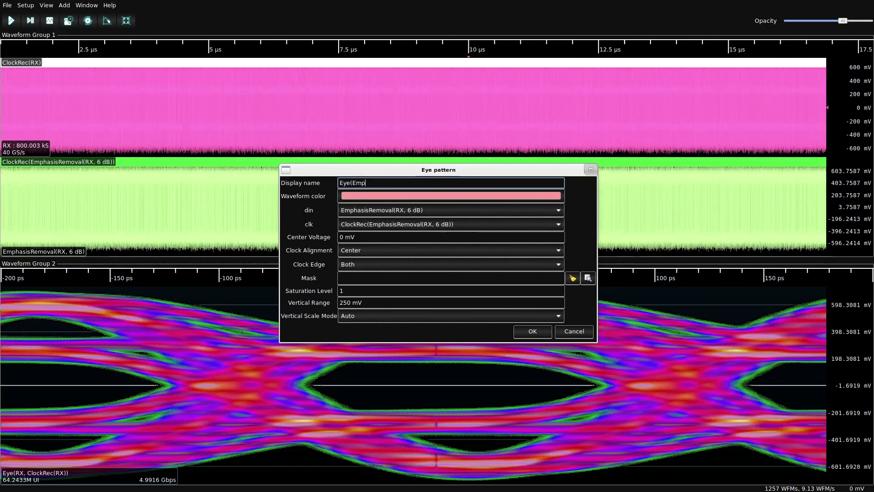
text(hasisRemoval))
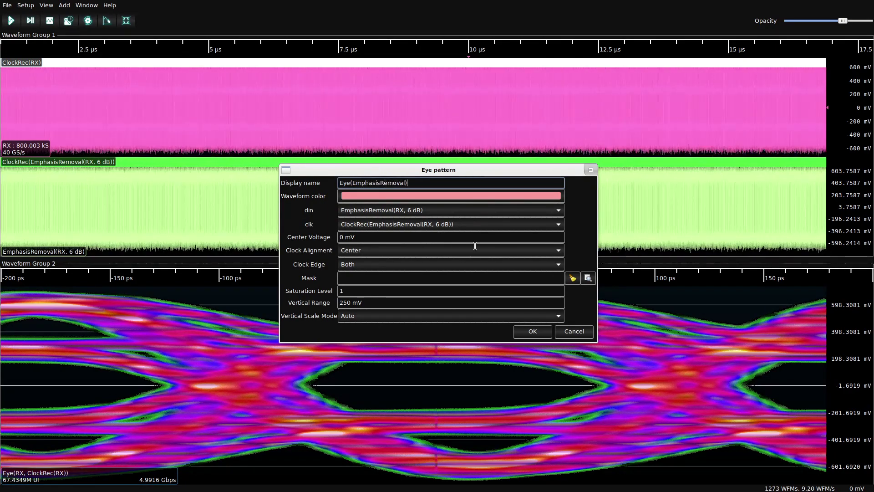
click(533, 330)
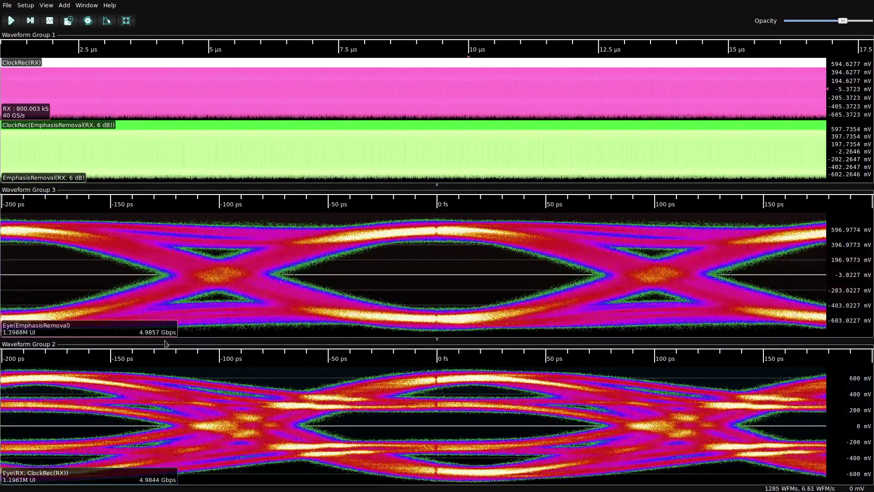
drag(733, 399, 728, 400)
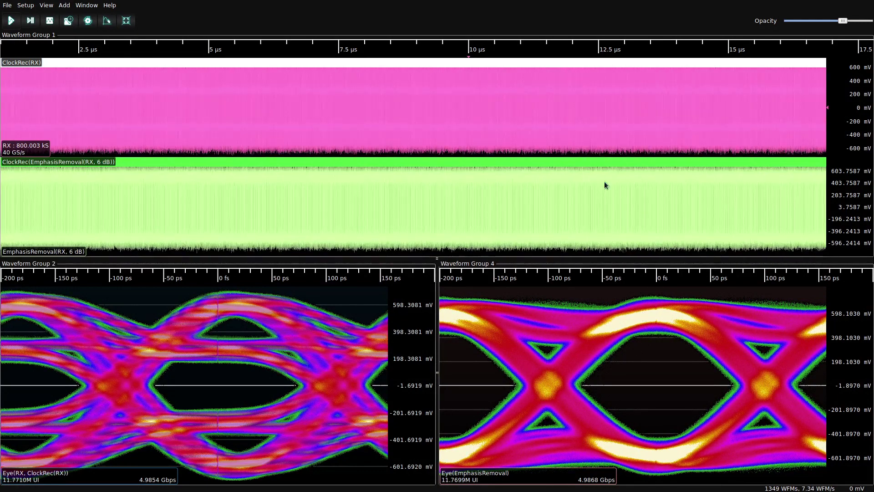
right_click(396, 103)
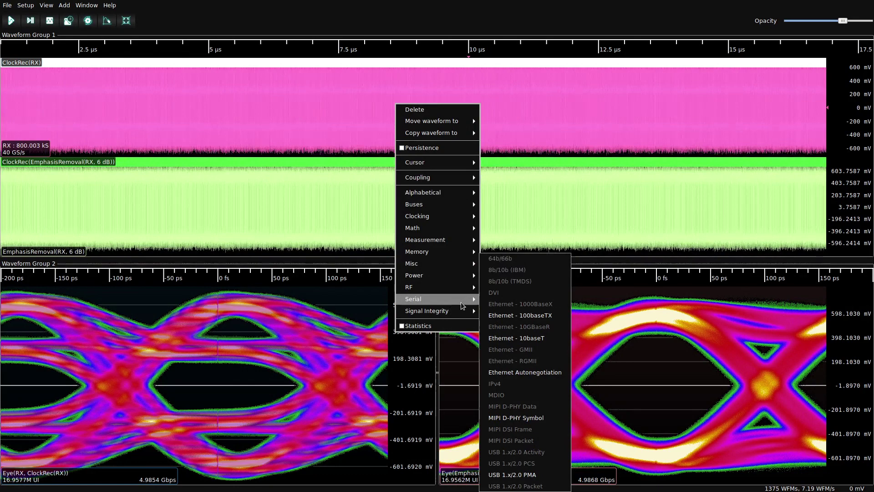
mouse_move(455, 311)
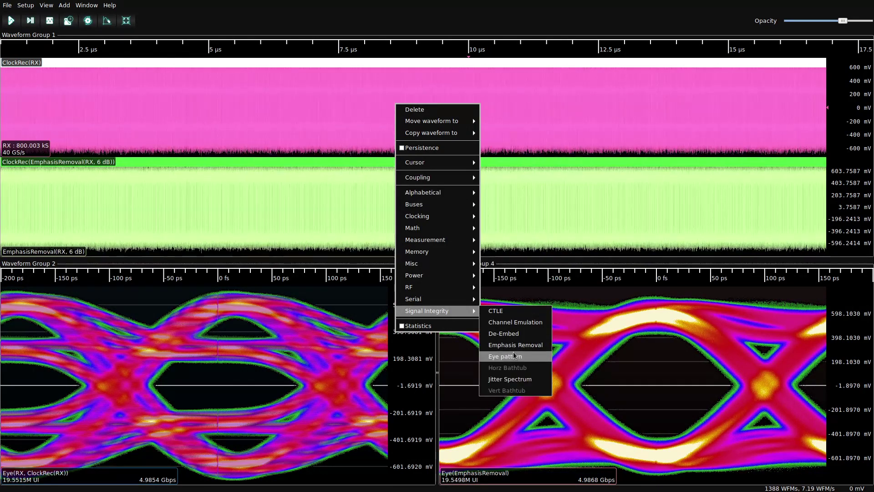
click(525, 322)
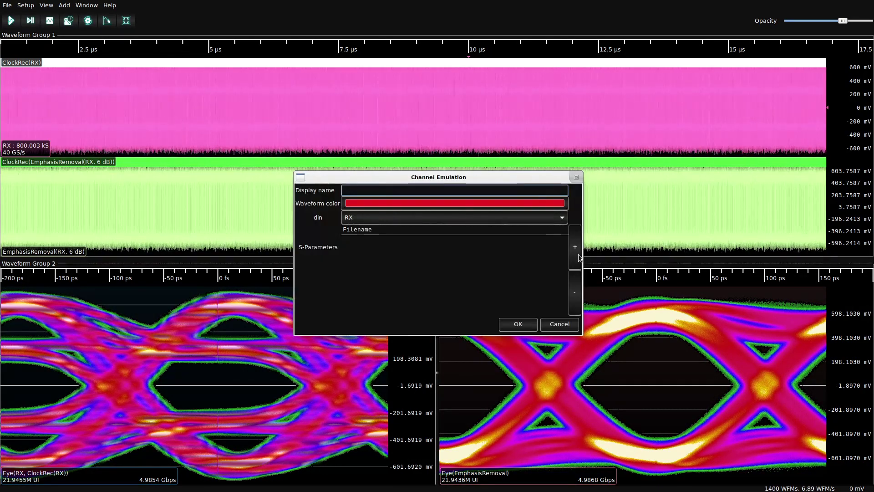
click(536, 189)
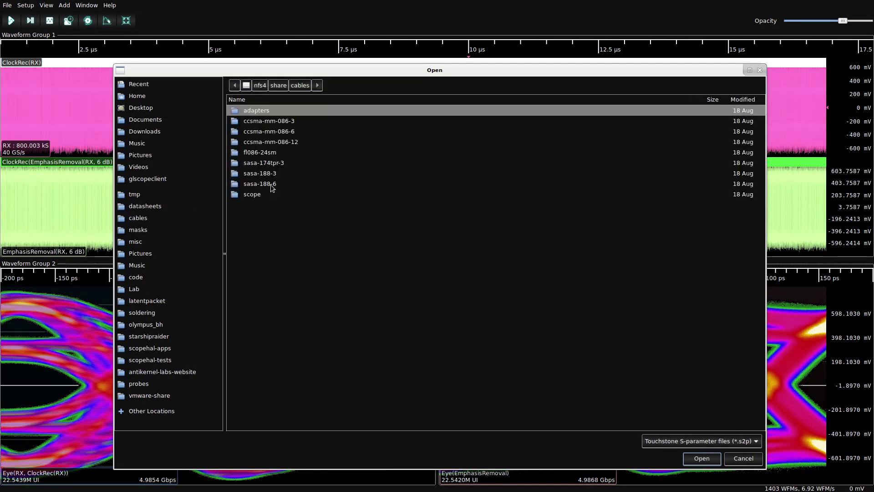
double_click(272, 185)
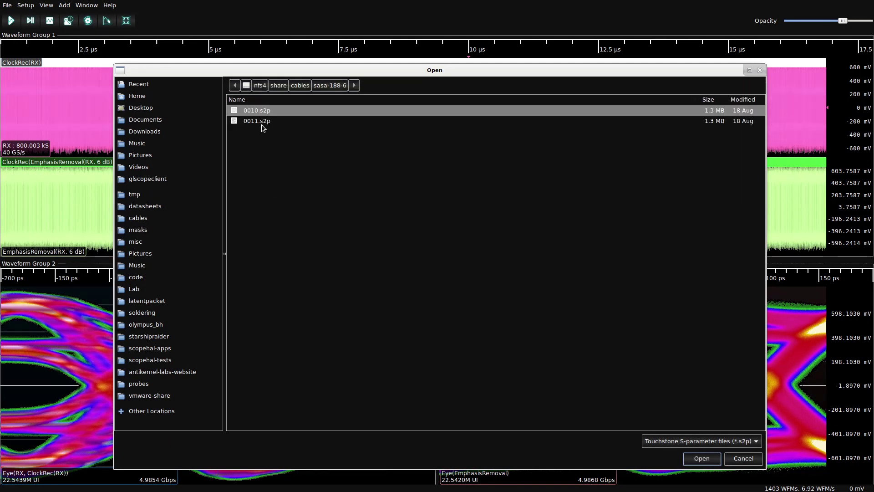
double_click(255, 110)
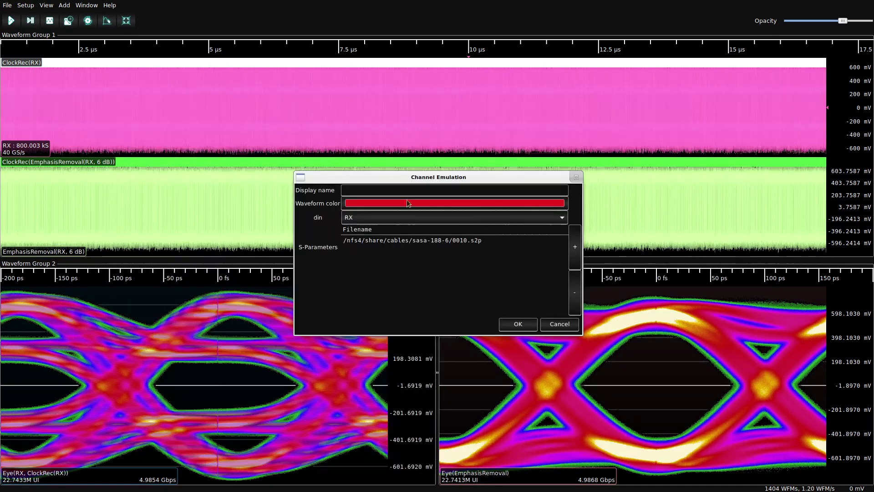
click(573, 246)
click(138, 218)
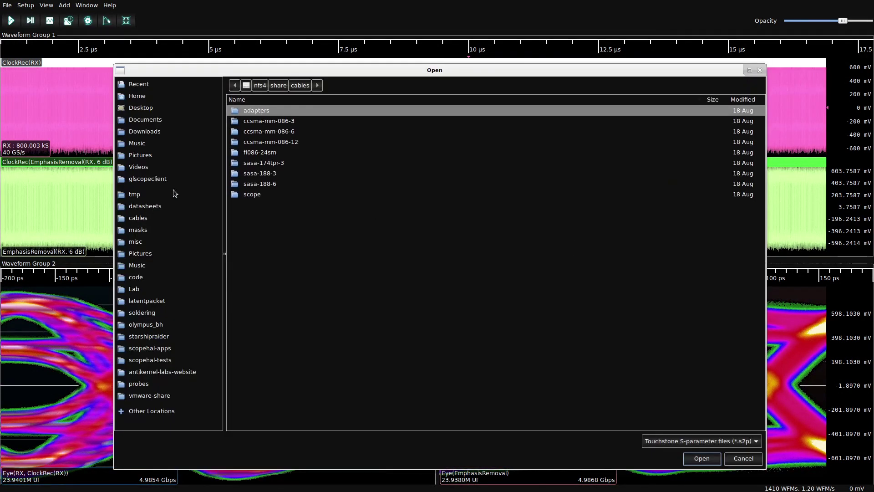
double_click(263, 185)
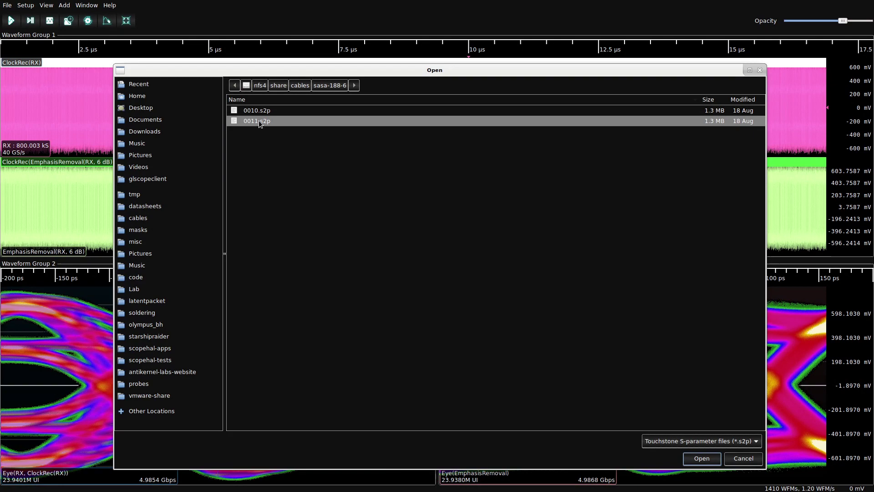
double_click(259, 121)
click(519, 324)
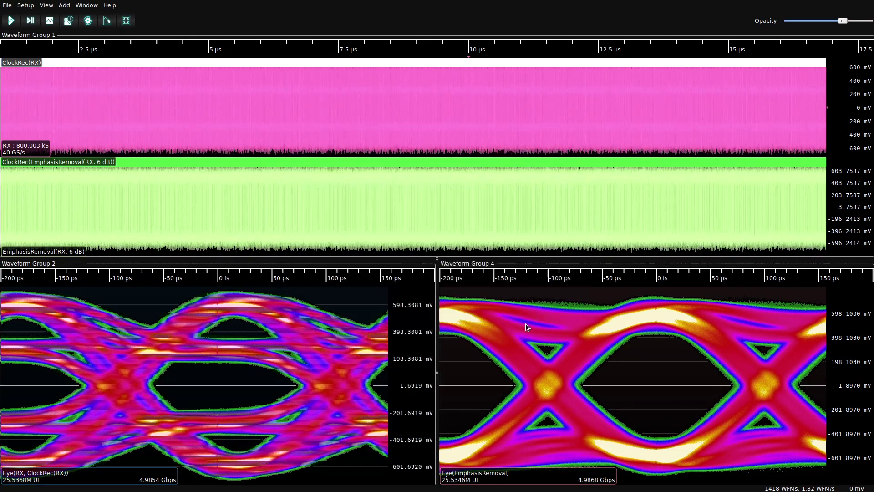
Add a 5 GHz PLL clock recovery to the ChannelEmulation waveform.
right_click(193, 144)
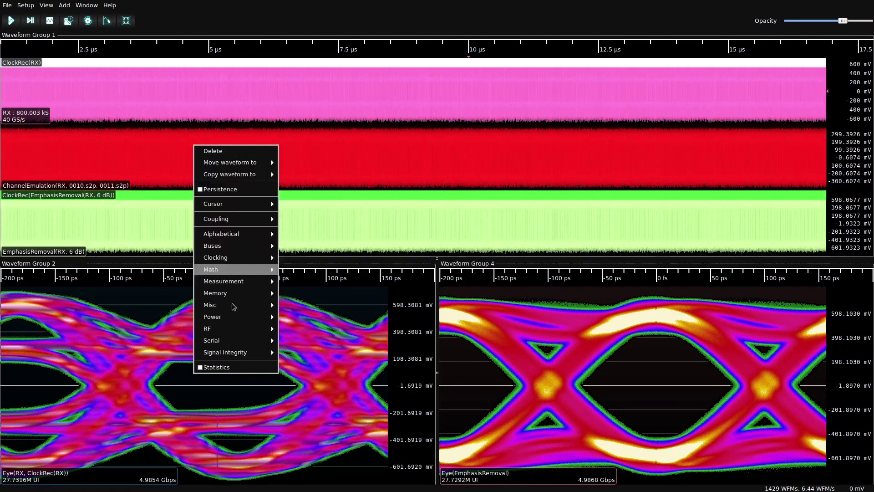
mouse_move(255, 258)
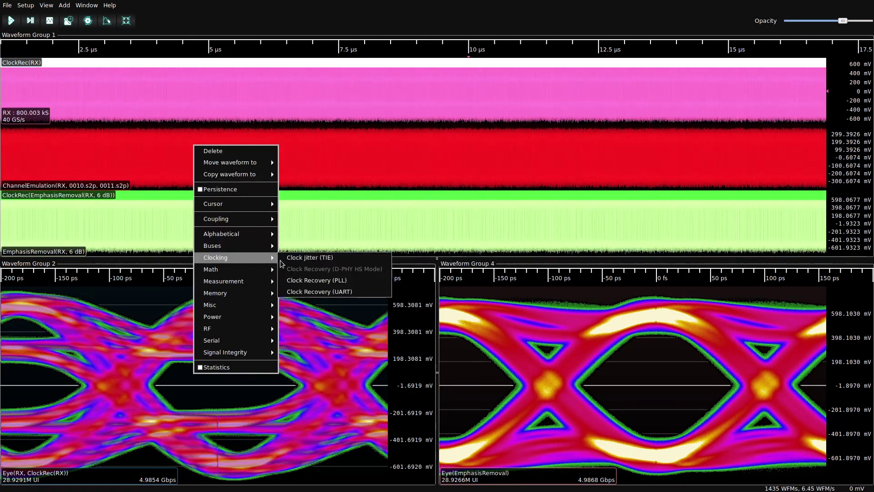
click(304, 280)
double_click(352, 270)
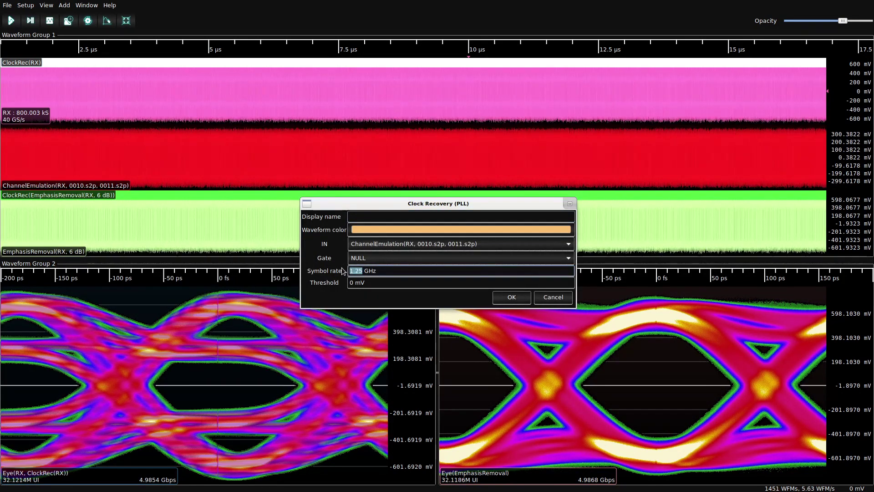
text(5)
click(512, 297)
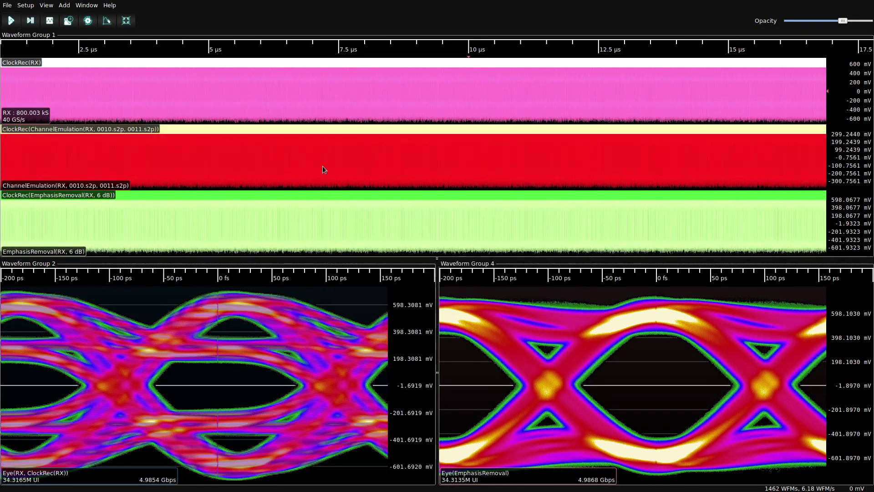
right_click(295, 148)
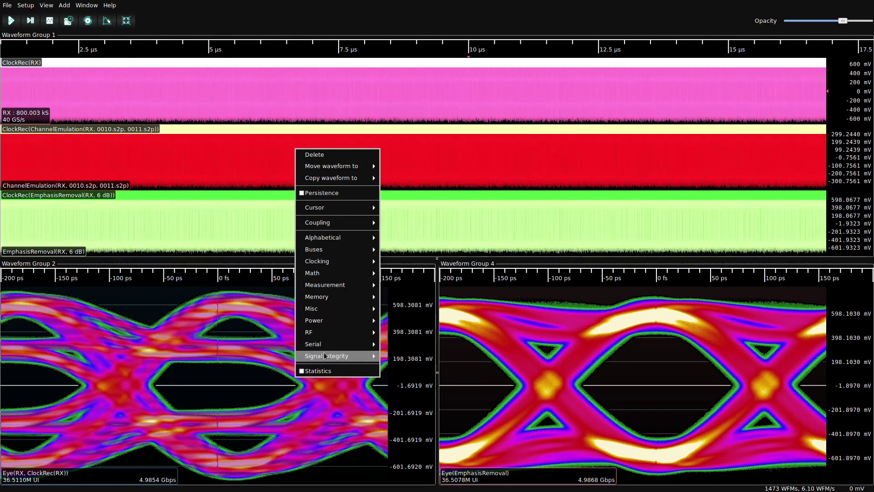
Create 'Eye(ChannelEmulation)' clocked by its recovered clock and make the eye panes taller.
mouse_move(325, 356)
click(400, 402)
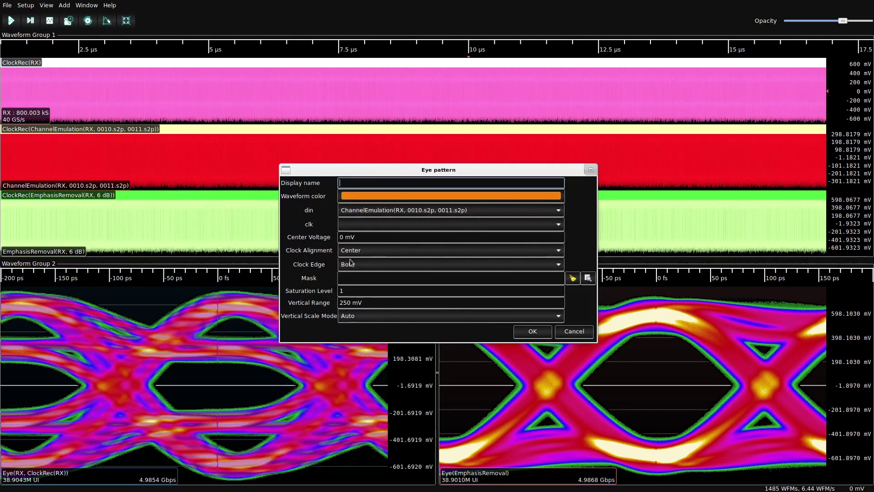
click(366, 224)
click(368, 449)
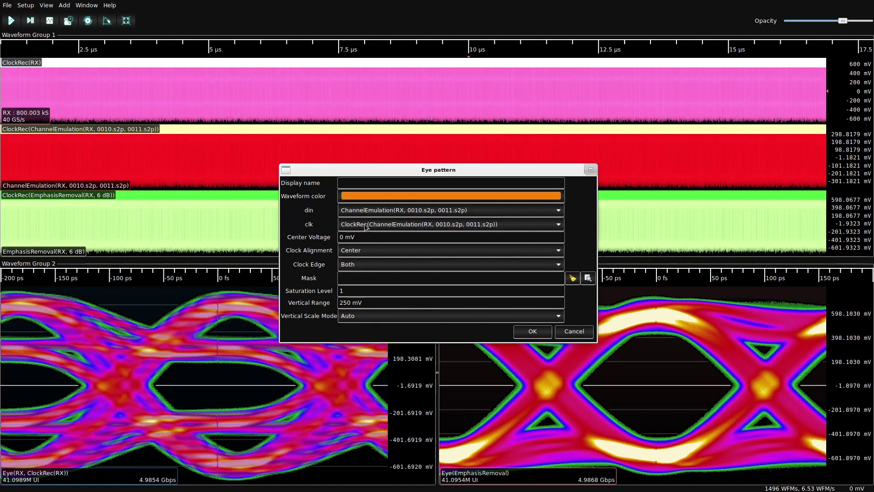
click(361, 183)
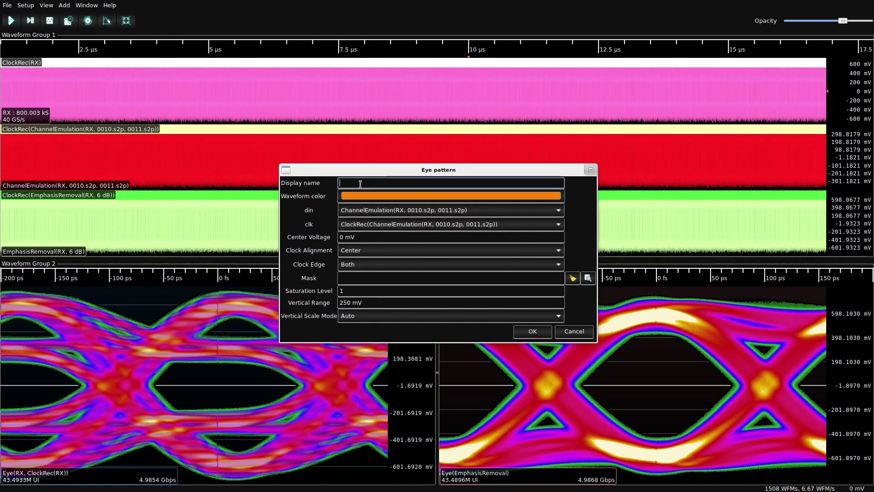
text(Eye(ChannelE)
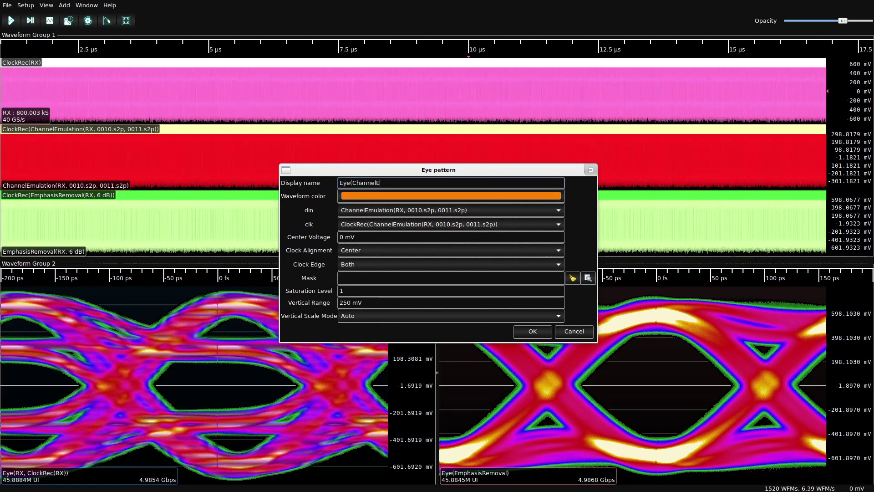
text(mulation))
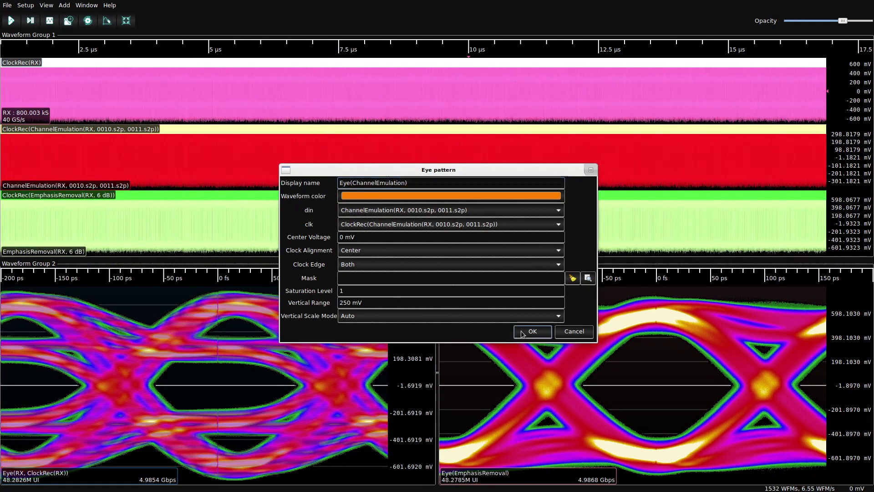
click(531, 332)
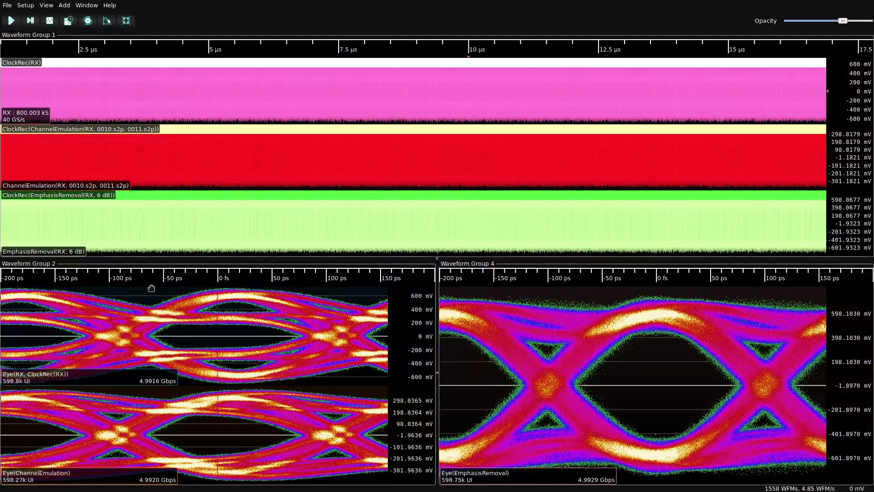
drag(218, 230, 222, 188)
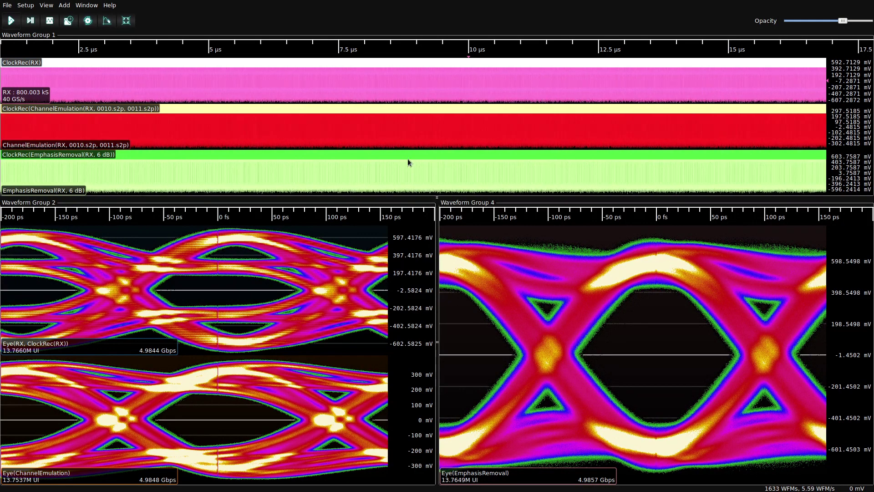
Add Channel Emulation on EmphasisRemoval using 0010.s2p and 0011.s2p from cables/sasa-188-6.
right_click(404, 171)
mouse_move(458, 382)
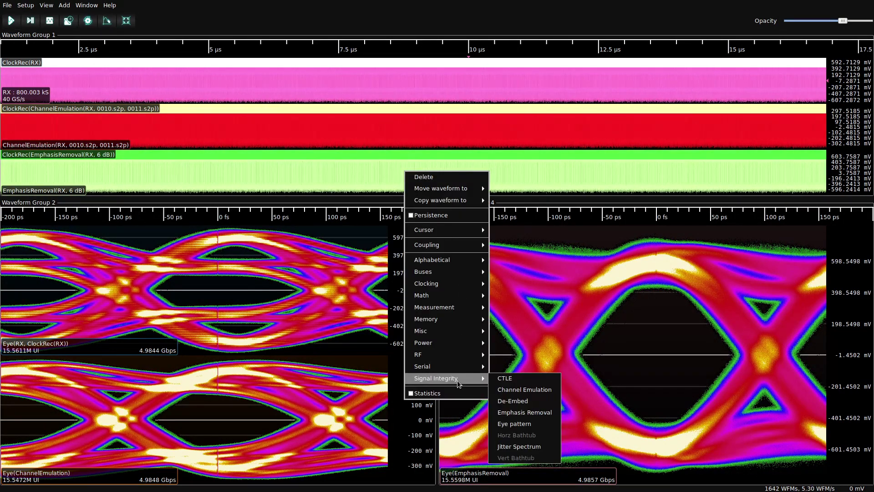
click(516, 390)
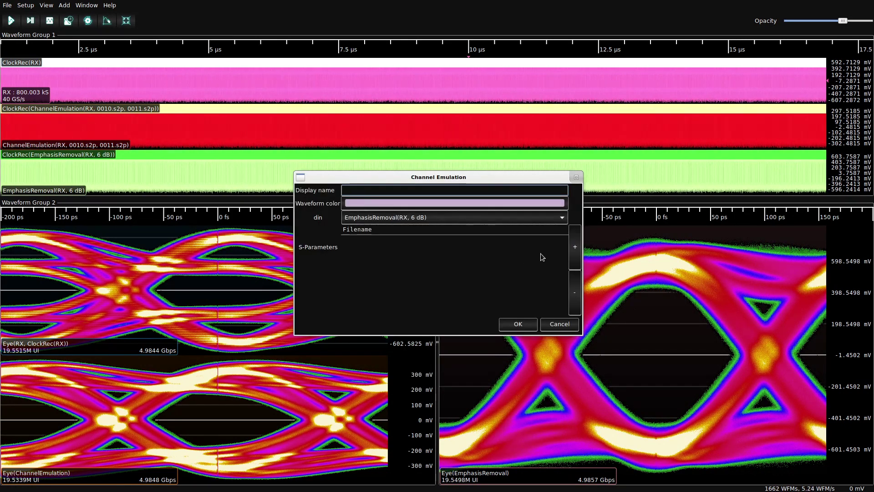
click(575, 247)
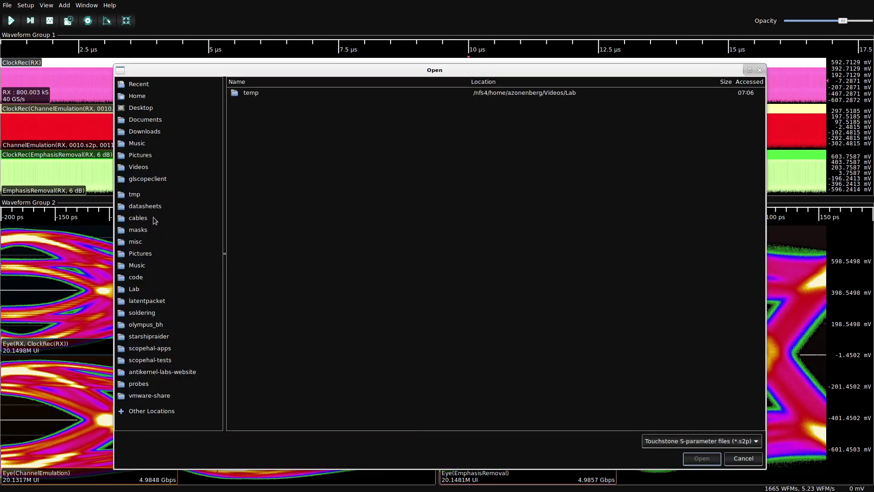
click(137, 218)
double_click(275, 183)
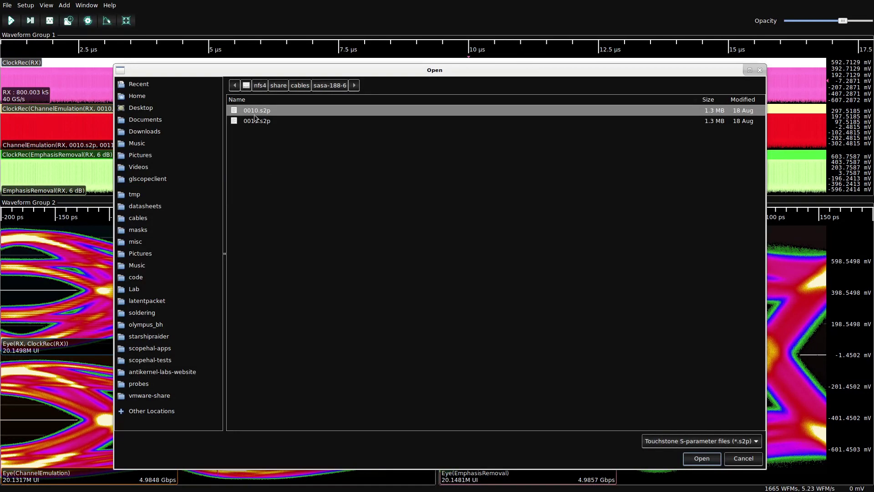
key(Return)
click(577, 243)
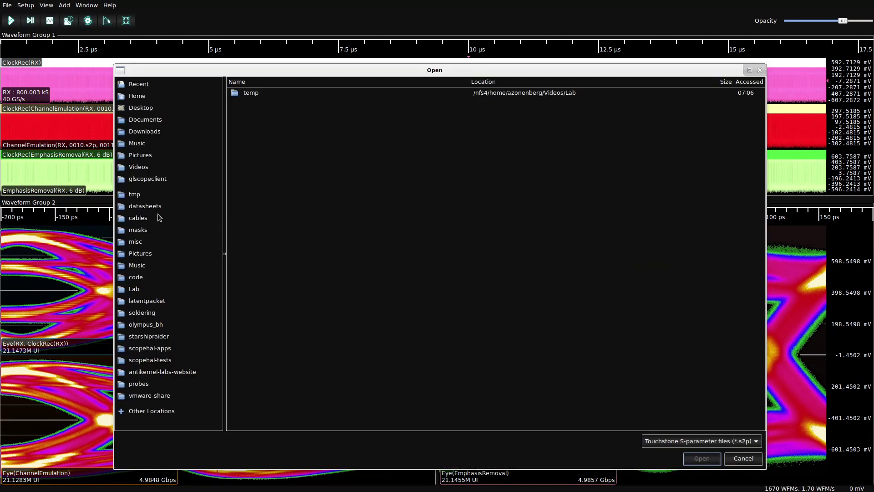
click(145, 218)
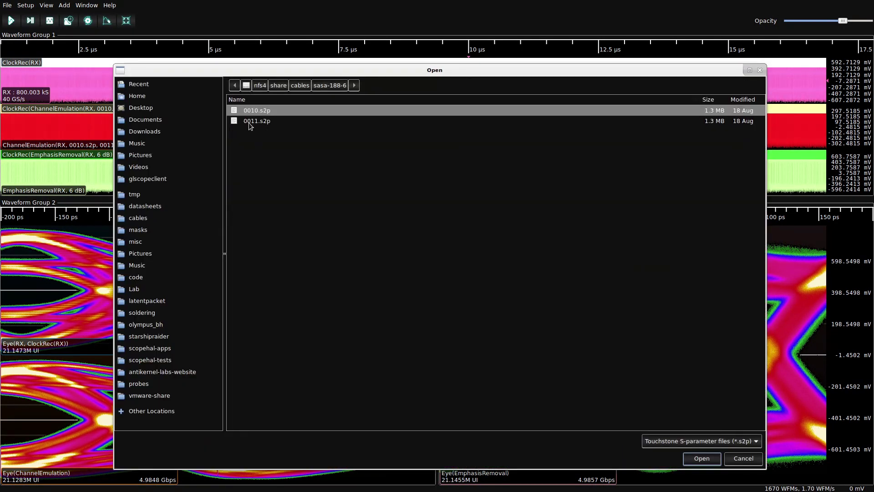
double_click(249, 121)
click(513, 323)
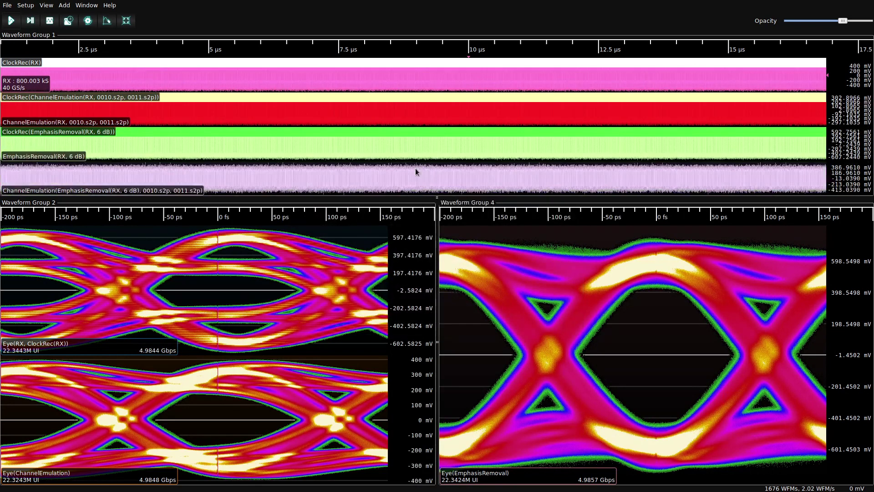
Add a 5 GHz PLL clock recovery to the emulated no-emphasis waveform.
right_click(417, 173)
mouse_move(482, 285)
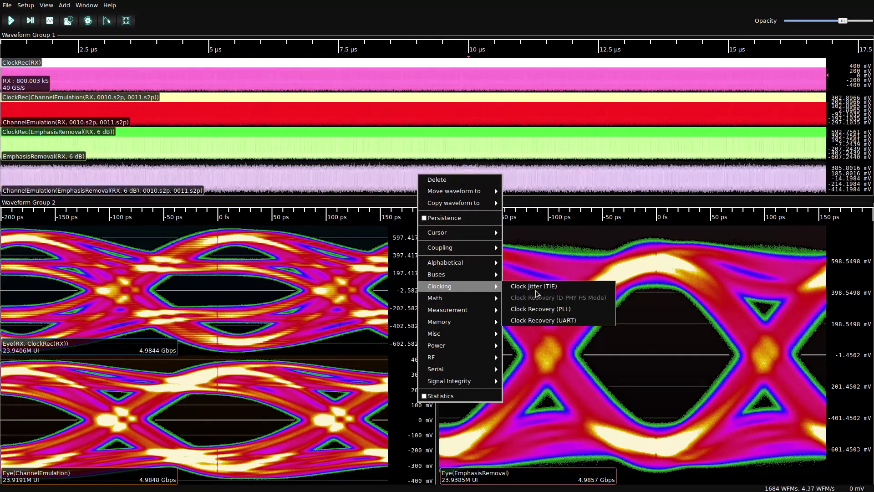
click(541, 309)
drag(364, 271, 337, 268)
text(5GHz)
click(512, 297)
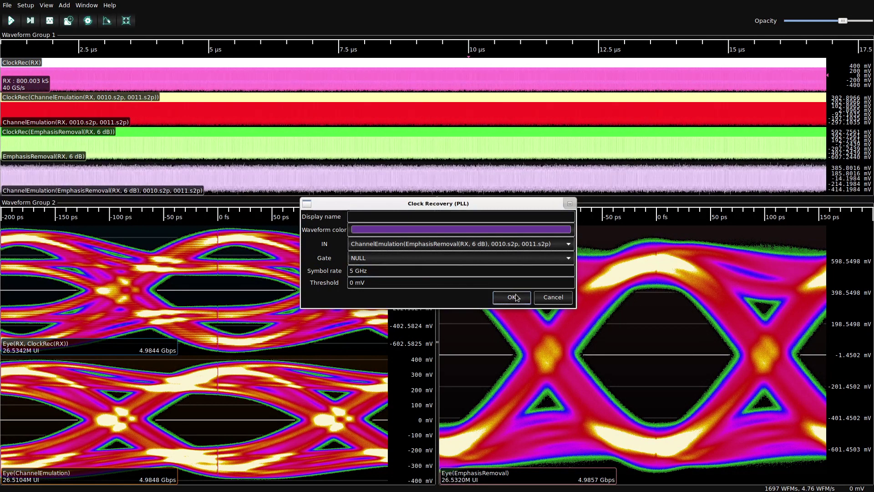
Create 'Eye(EmulatedNoEmphasis)' with that recovered clock and move it under the EmphasisRemoval eye.
right_click(442, 181)
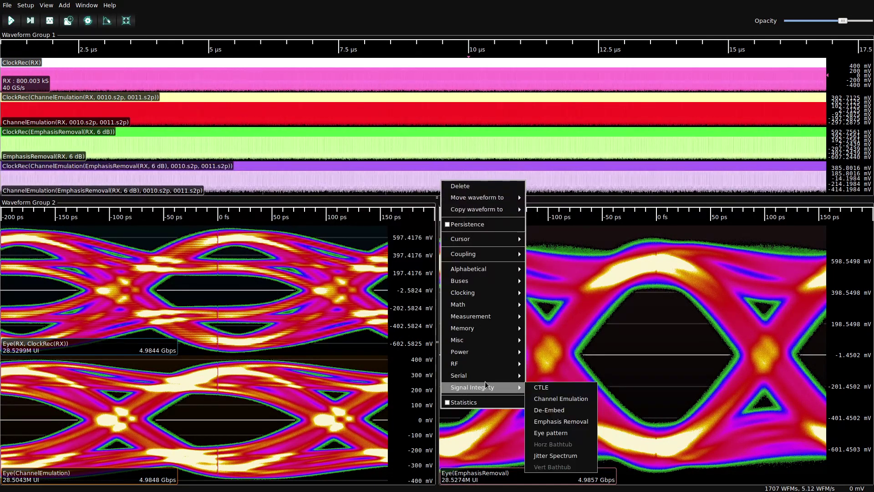
mouse_move(504, 389)
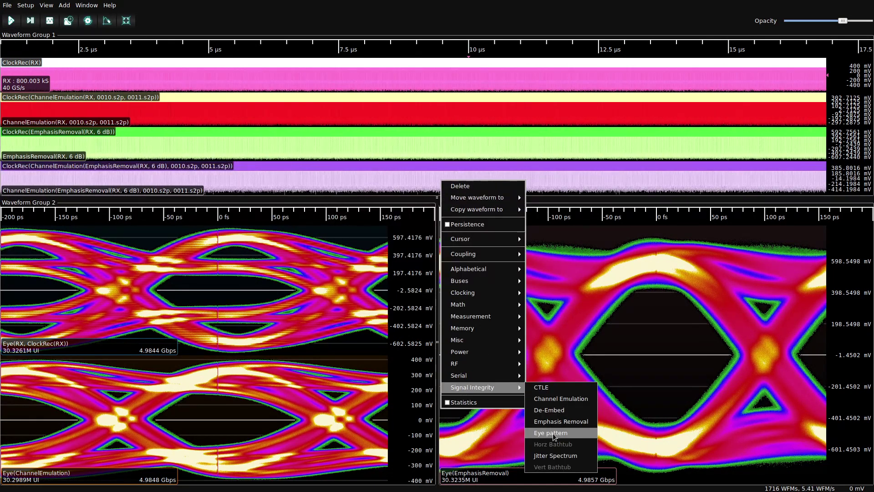
click(550, 433)
click(372, 223)
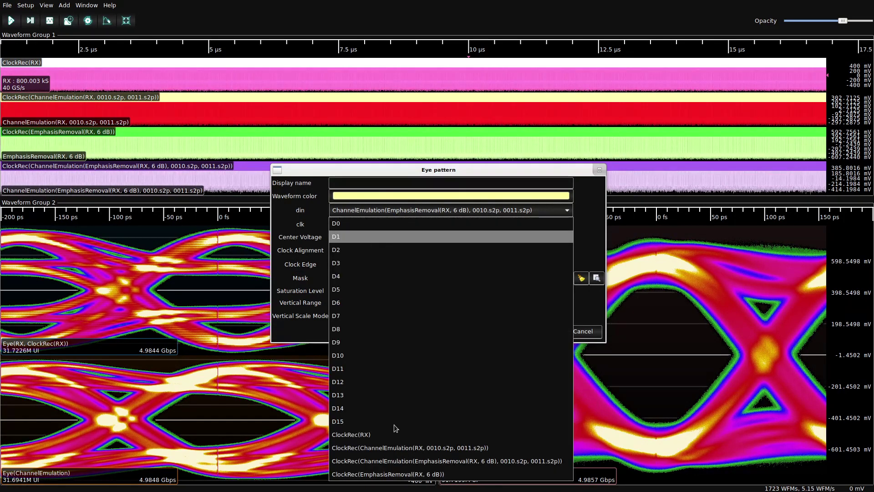
click(409, 463)
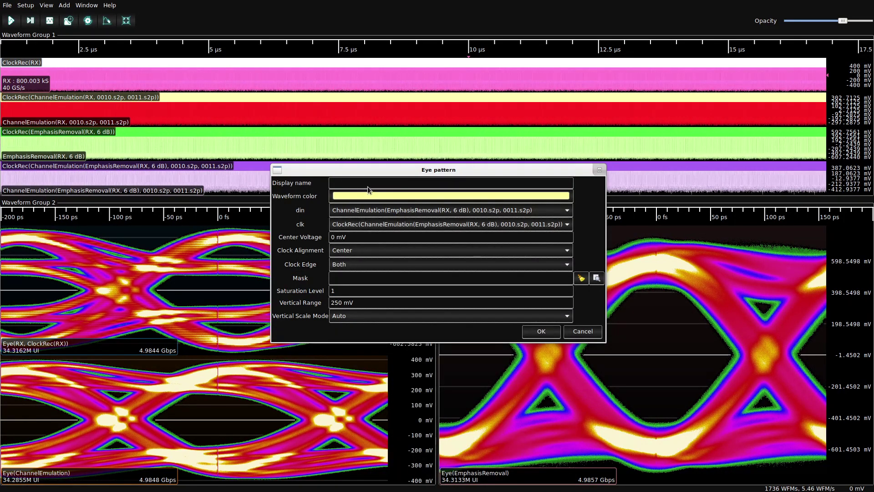
click(368, 184)
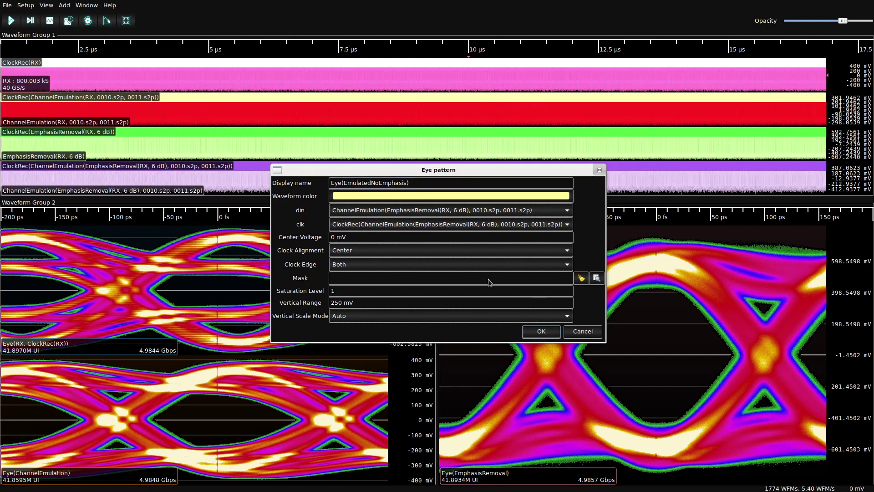
click(541, 331)
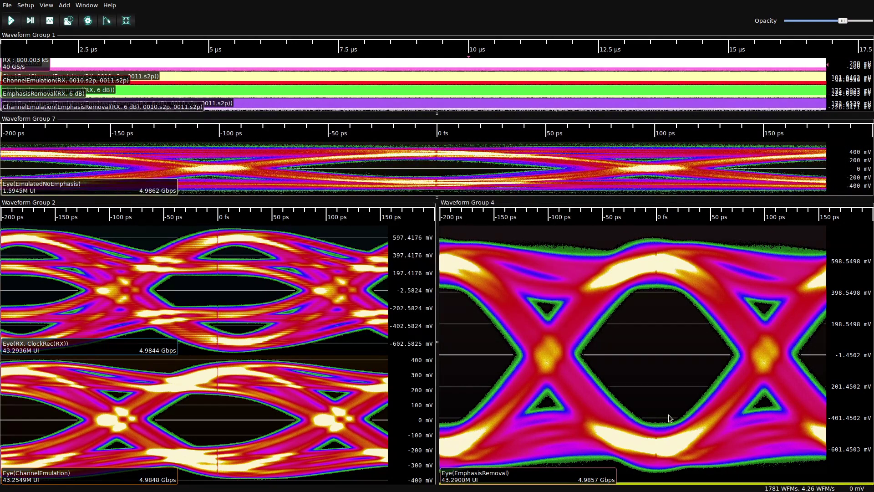
drag(668, 415, 668, 414)
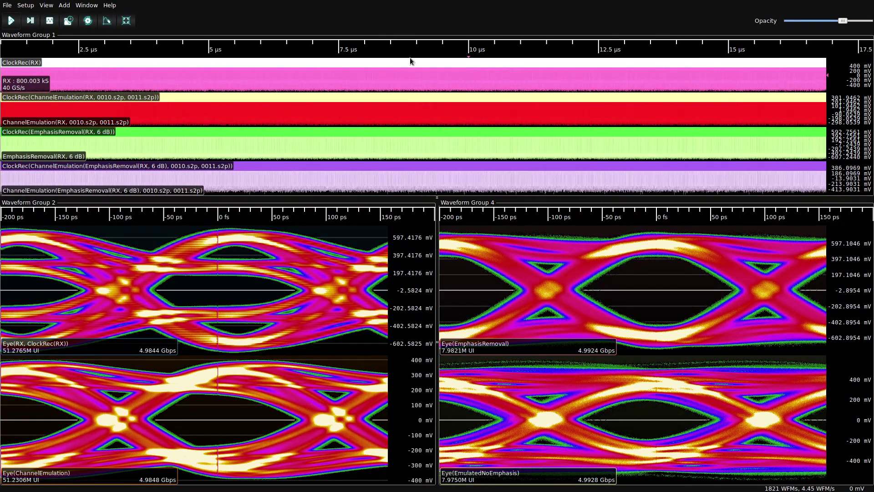
Change emphasis removal from 6 dB to 3 dB and clear sweeps to re-accumulate the eyes.
double_click(51, 157)
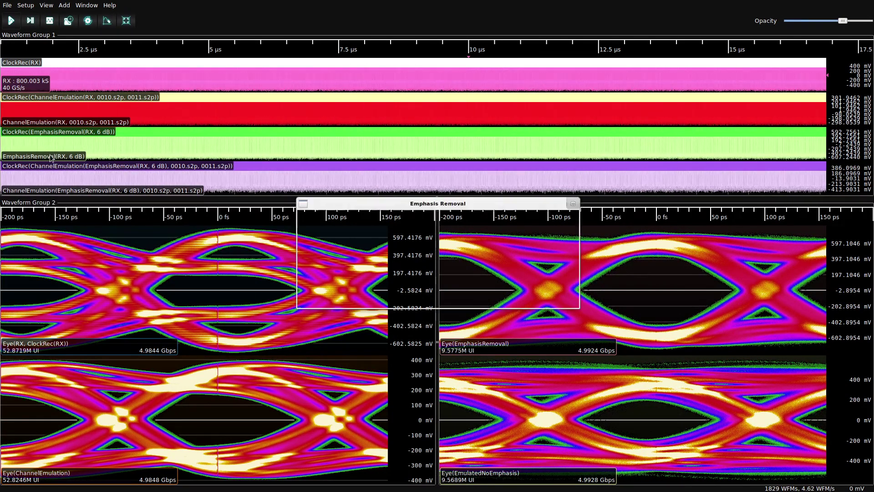
click(356, 270)
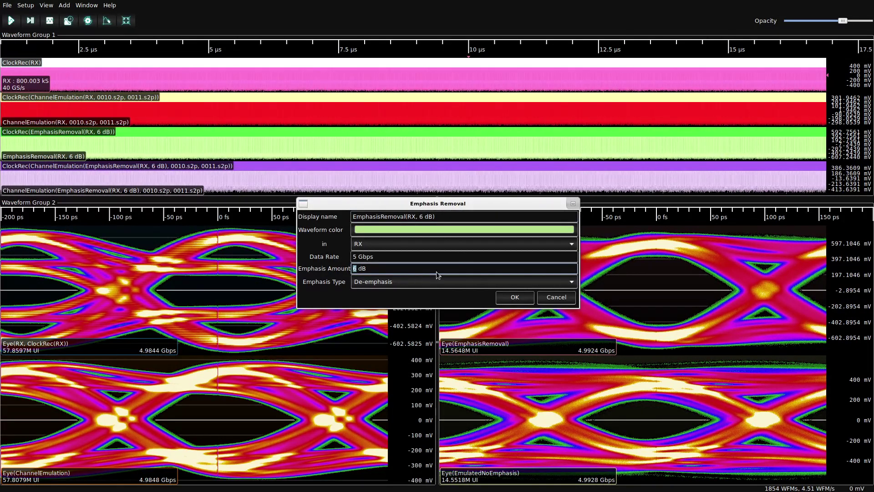
text(3)
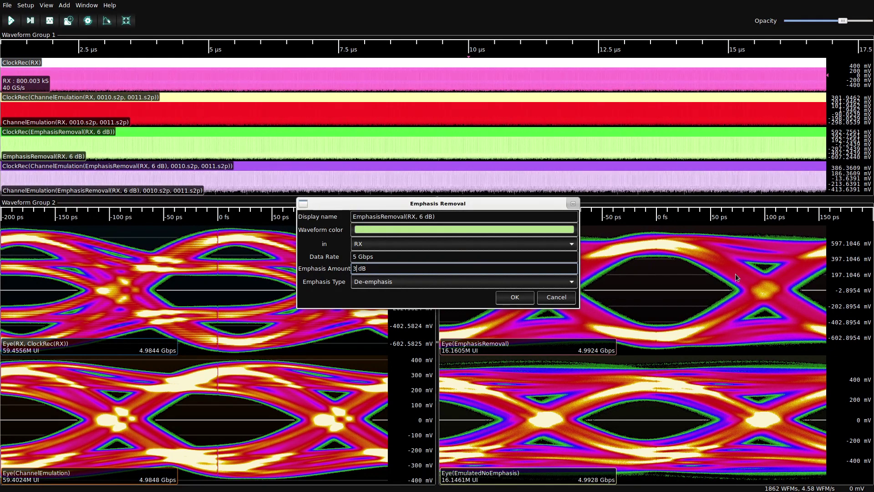
click(514, 298)
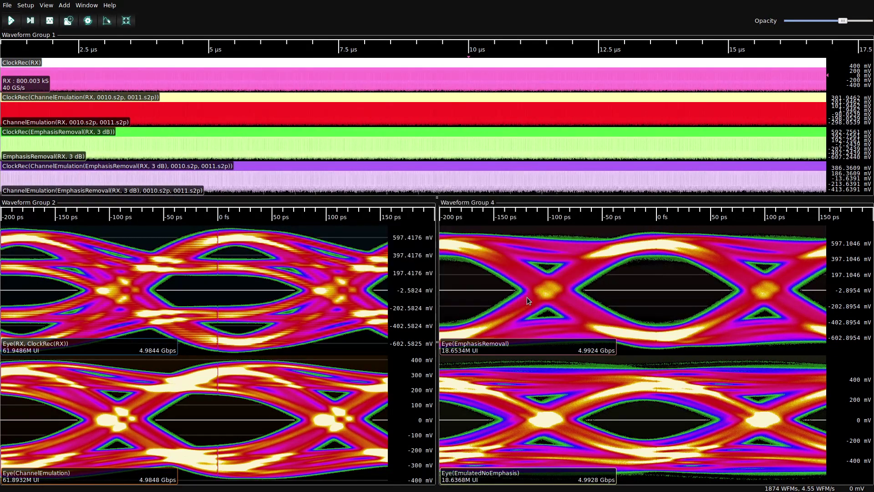
click(106, 24)
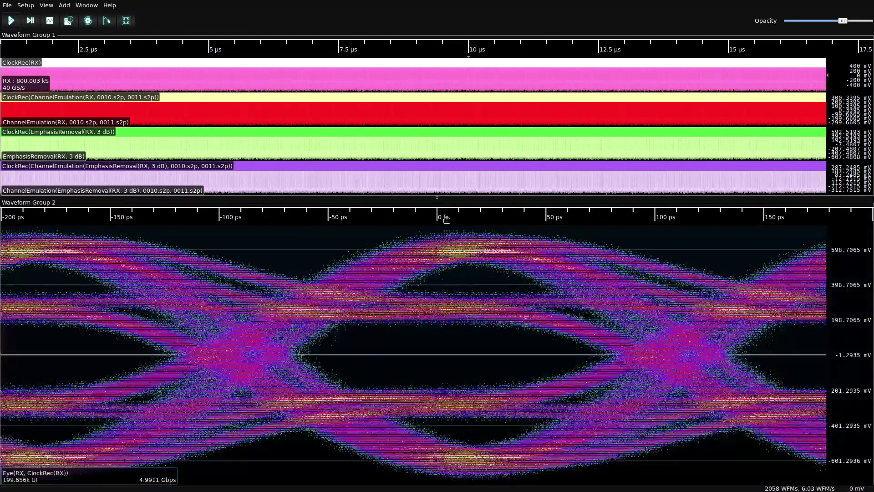
Remove the eye plots and add a Clock Jitter (TIE) trace on RX with golden clock ClockRec(RX).
right_click(483, 127)
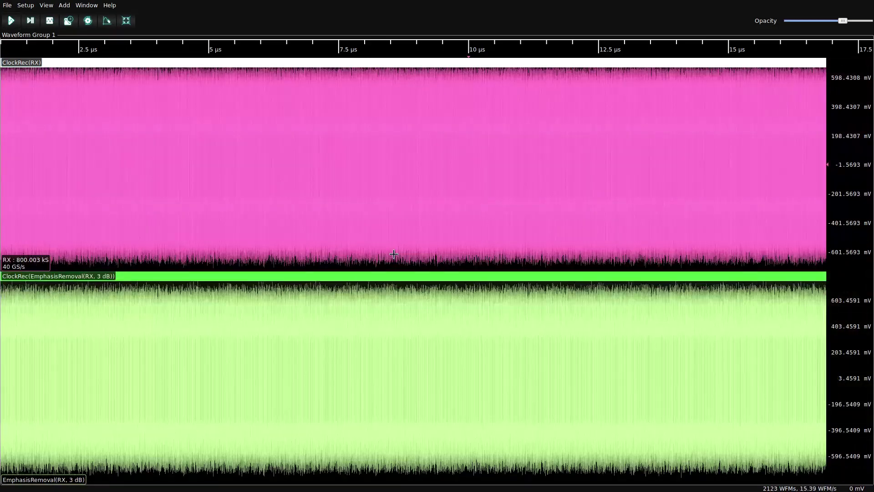
right_click(488, 165)
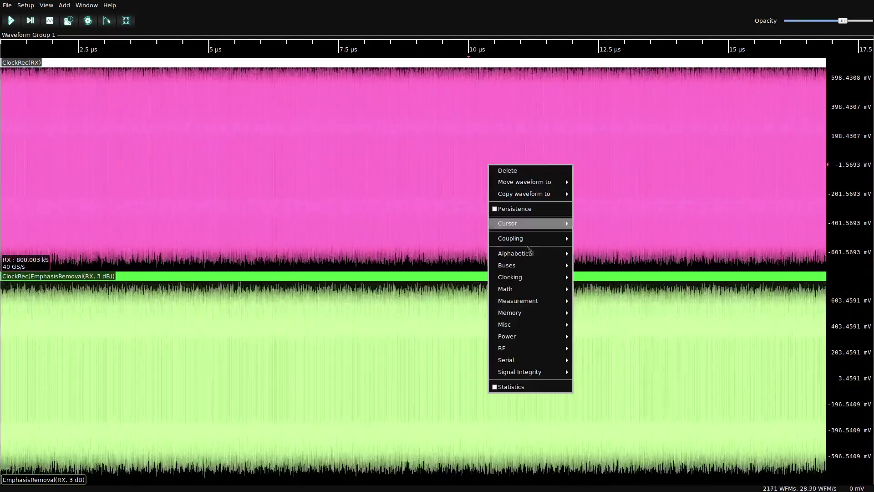
mouse_move(530, 278)
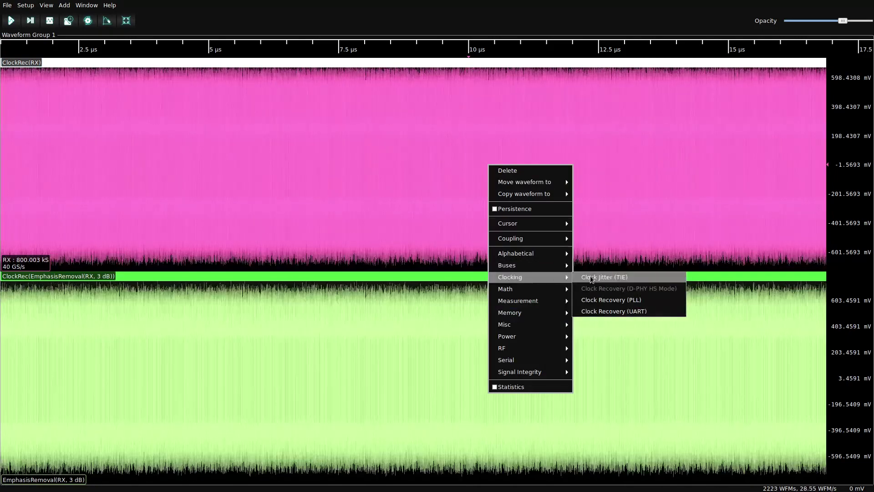
click(605, 277)
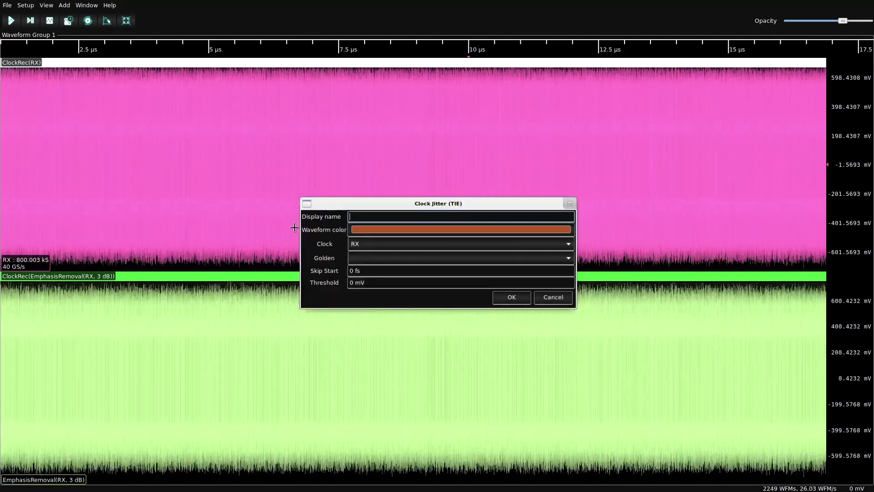
click(374, 257)
click(377, 467)
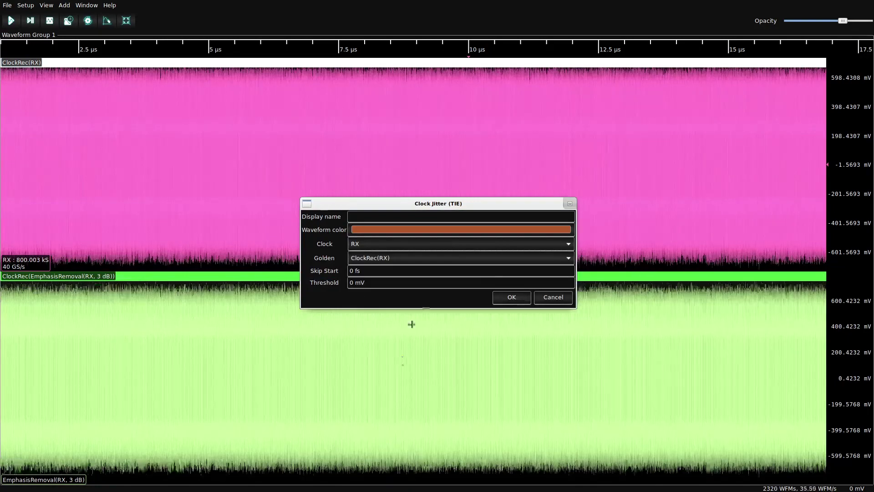
click(510, 296)
Move the TIE(RX, ClockRec(RX)) trace to the bottom, then back directly beneath ClockRec(RX).
scroll(562, 222, down, 3)
scroll(460, 273, up, 5)
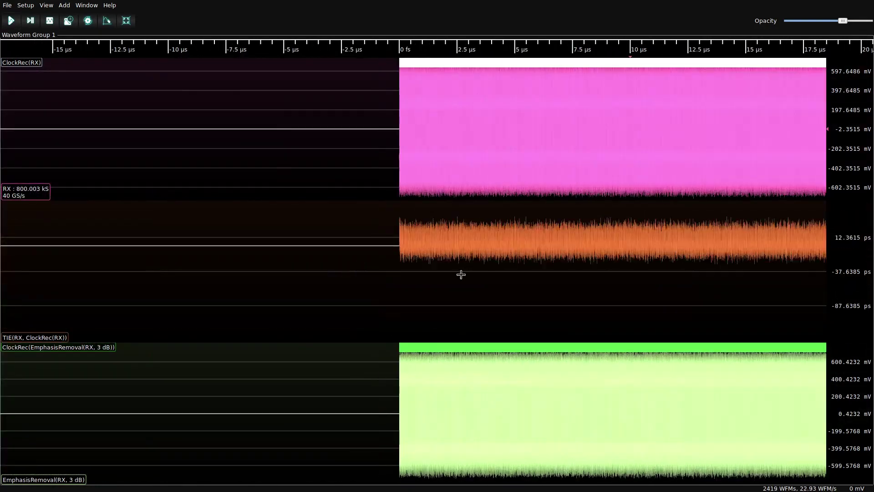
scroll(388, 235, up, 8)
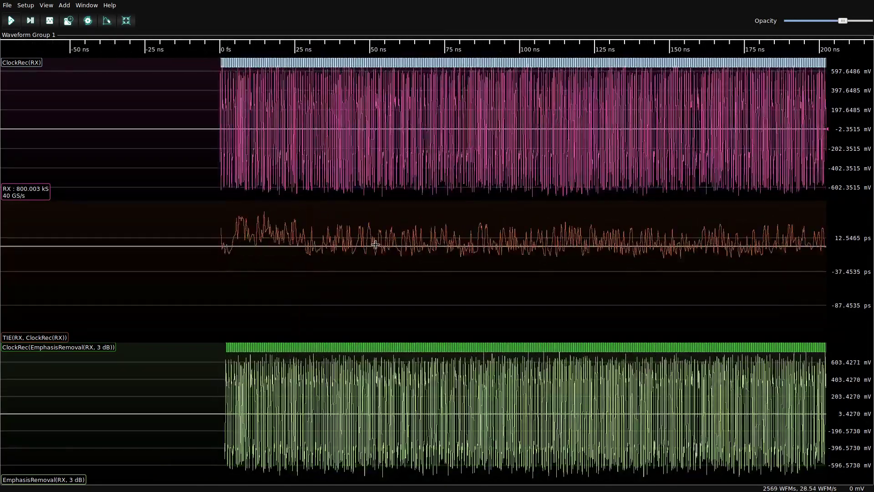
scroll(258, 229, down, 1)
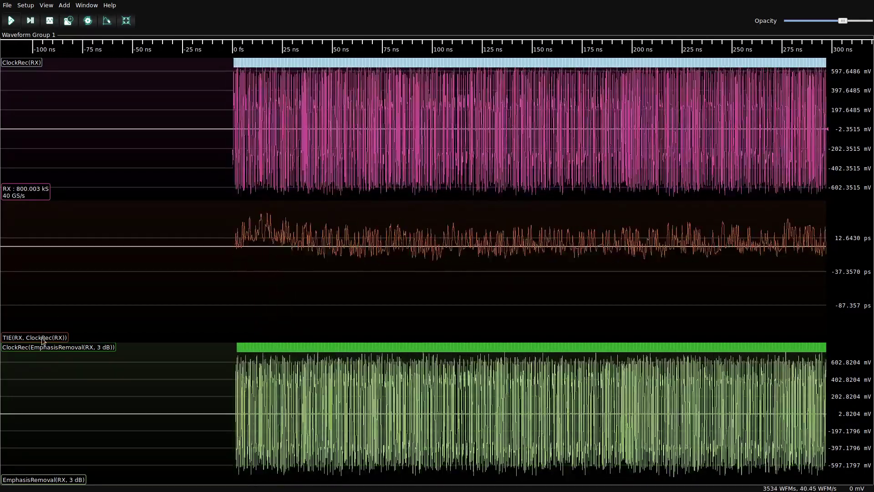
drag(43, 341, 50, 474)
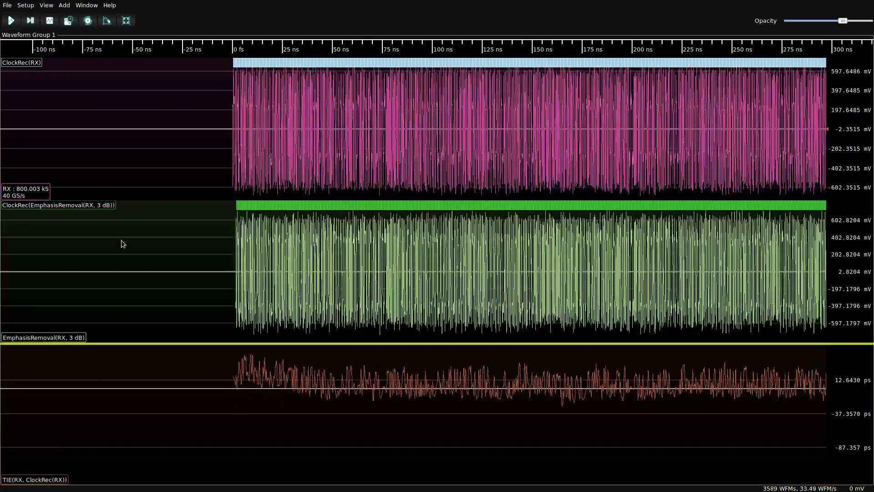
drag(122, 245, 121, 244)
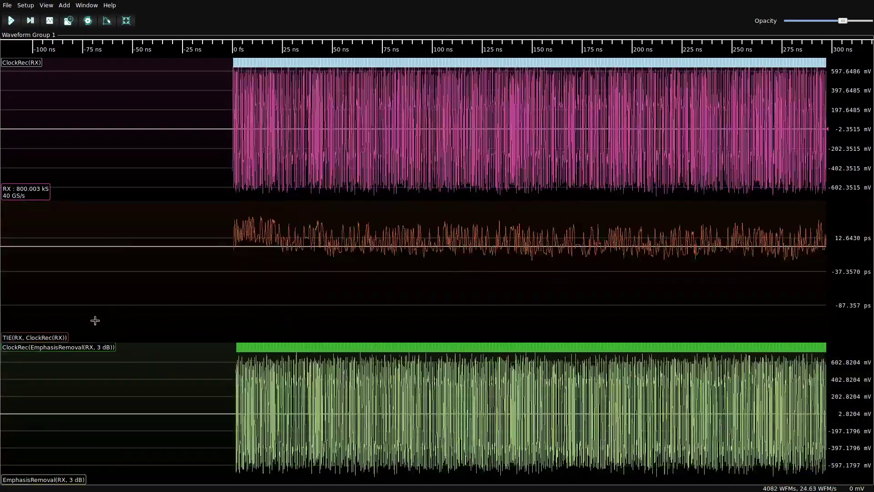
Set Skip Start to 75 ns on the TIE(RX, ClockRec(RX)) jitter trace.
double_click(62, 337)
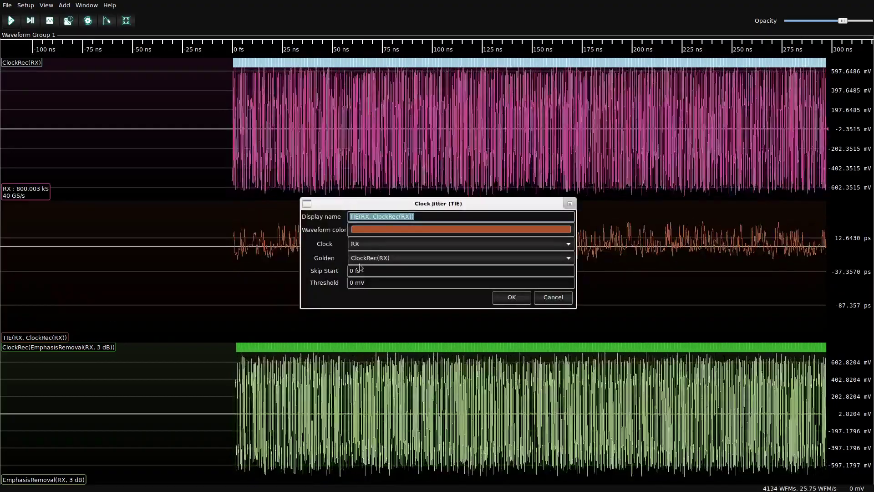
triple_click(354, 272)
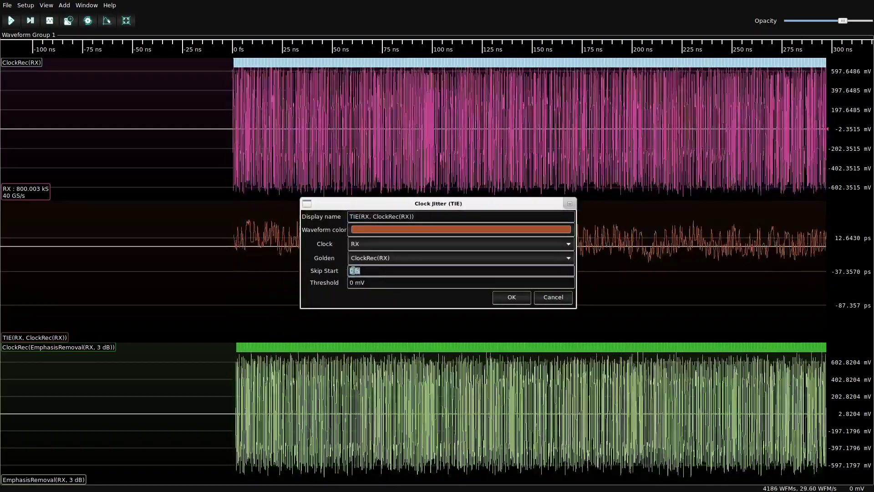
text(75)
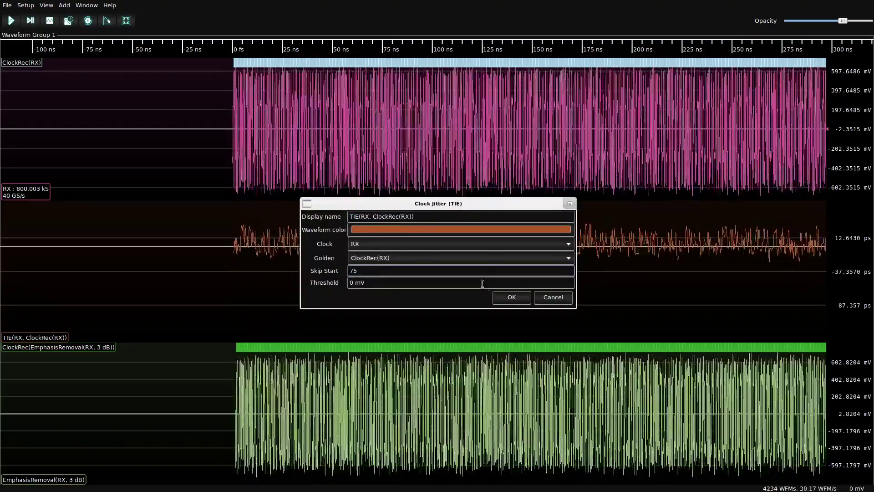
text(n)
click(511, 298)
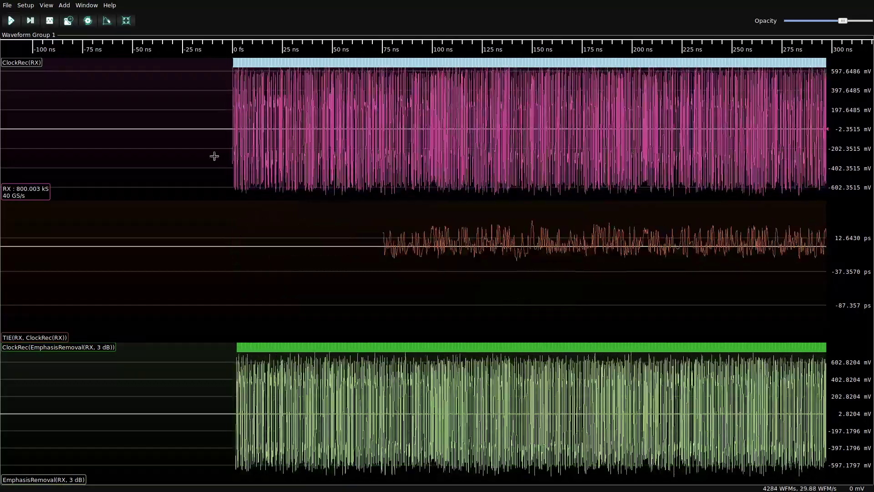
scroll(158, 151, down, 6)
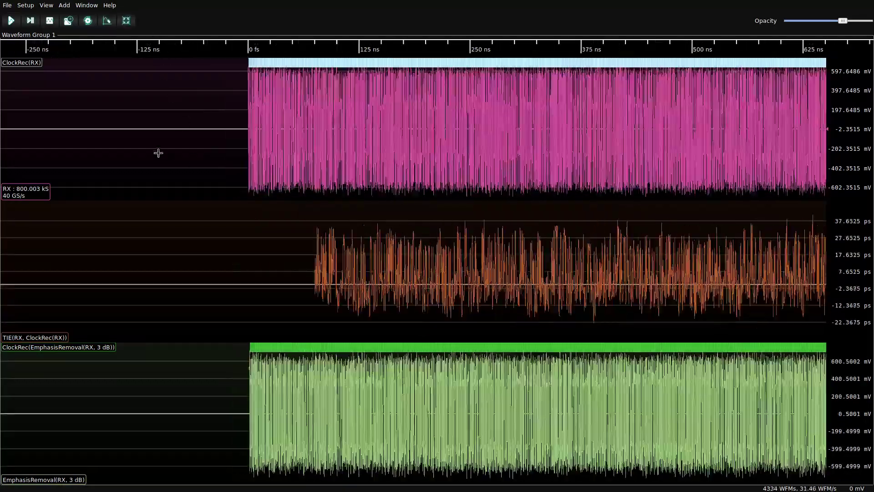
Add a Clock Jitter (TIE) of EmphasisRemoval(RX, 3 dB) using ClockRec(EmphasisRemoval(RX, 3 dB)) as golden clock.
scroll(159, 148, down, 4)
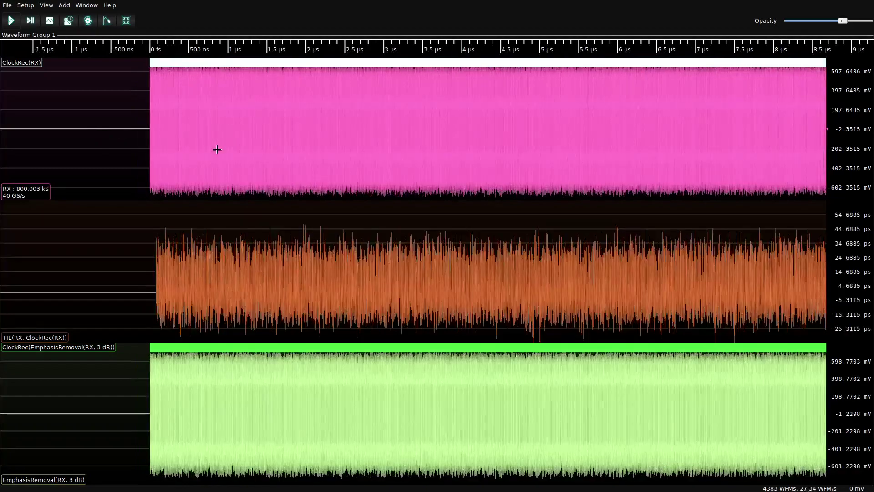
scroll(216, 149, down, 2)
scroll(285, 259, up, 1)
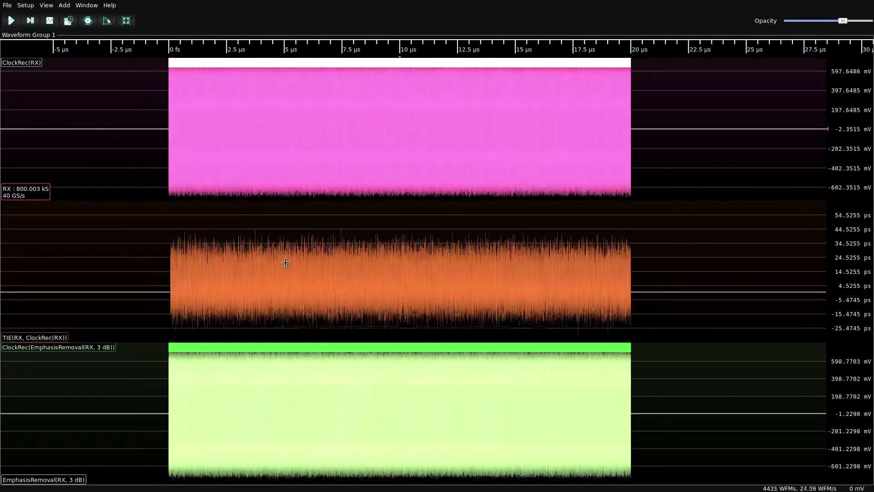
right_click(385, 398)
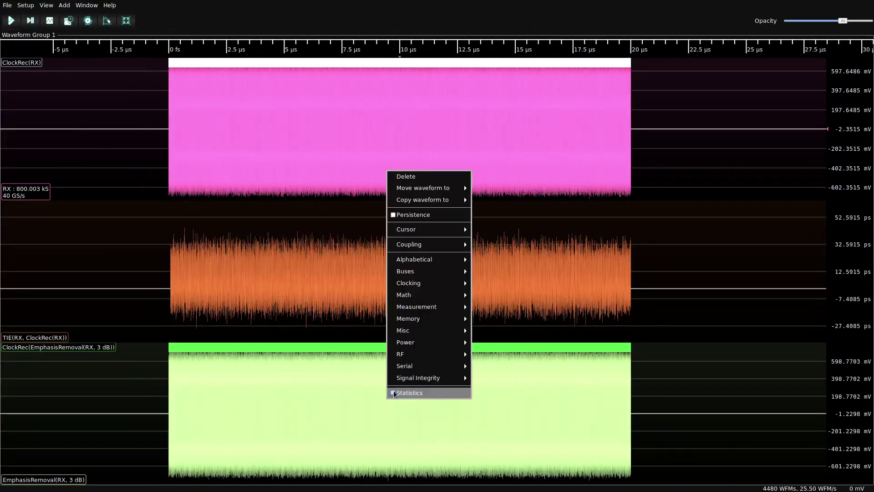
mouse_move(444, 282)
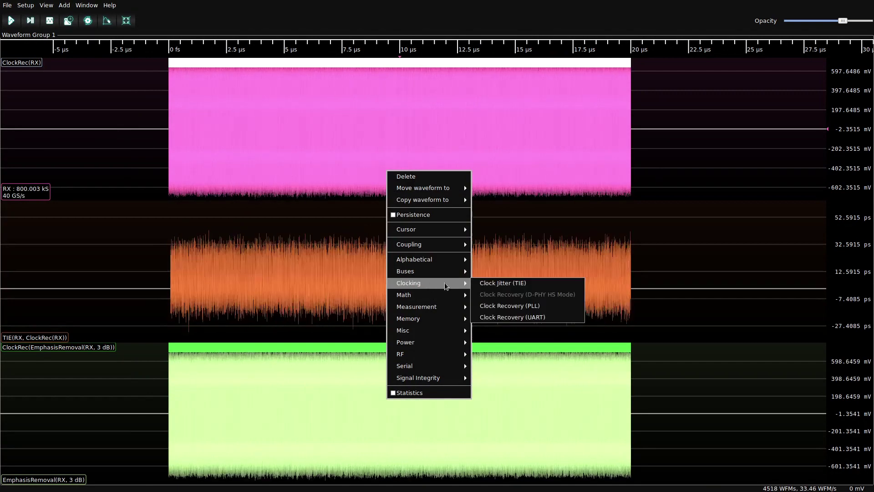
click(487, 286)
click(372, 245)
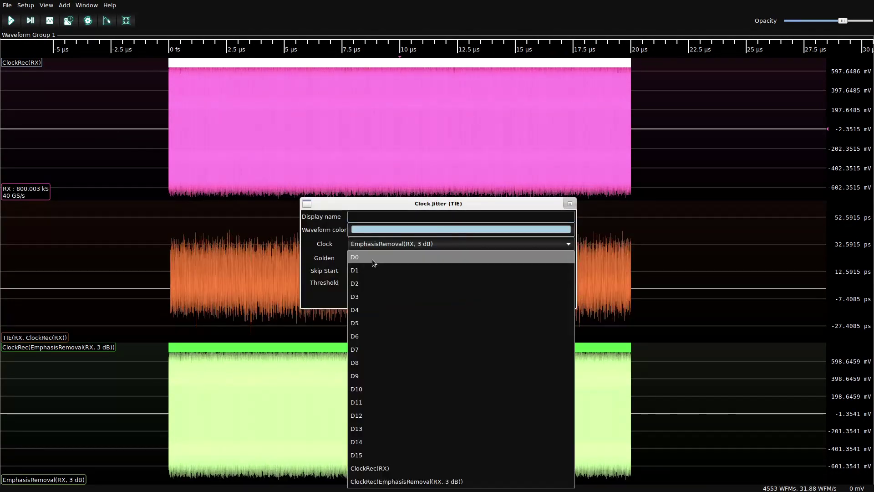
click(373, 481)
drag(367, 272, 341, 272)
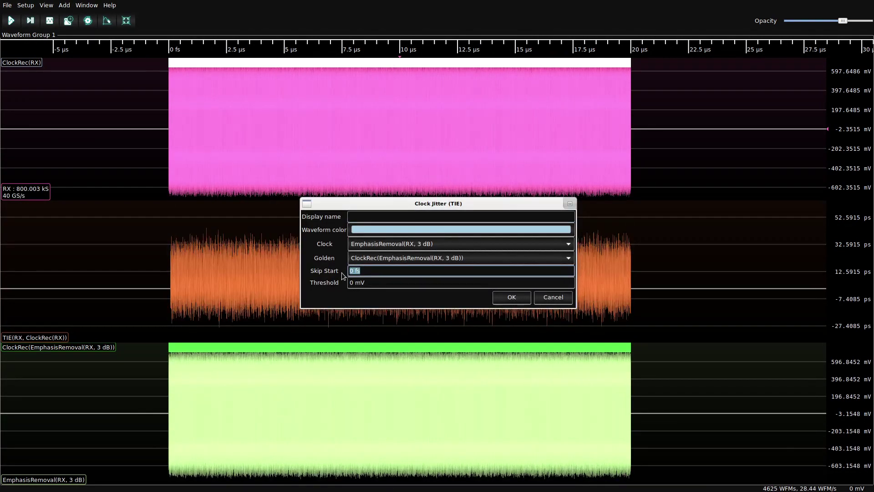
click(499, 301)
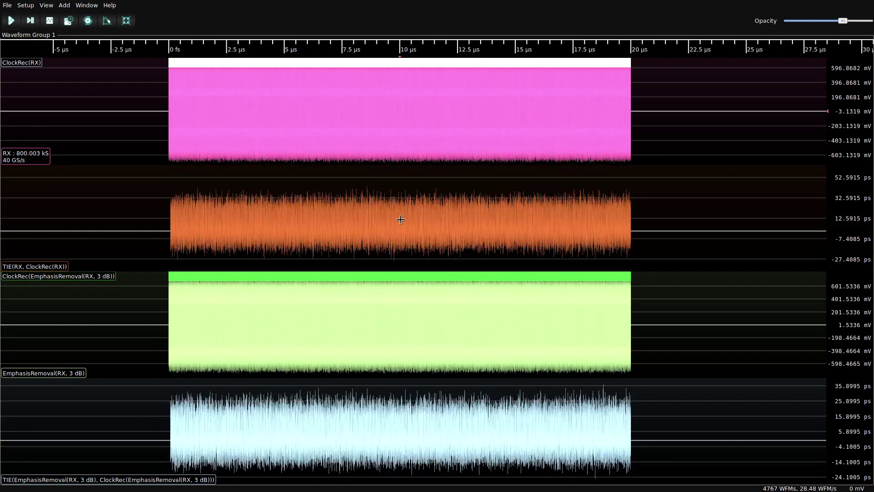
Add a Histogram of TIE(RX, ClockRec(RX)) in its own waveform group below Group 1.
right_click(428, 222)
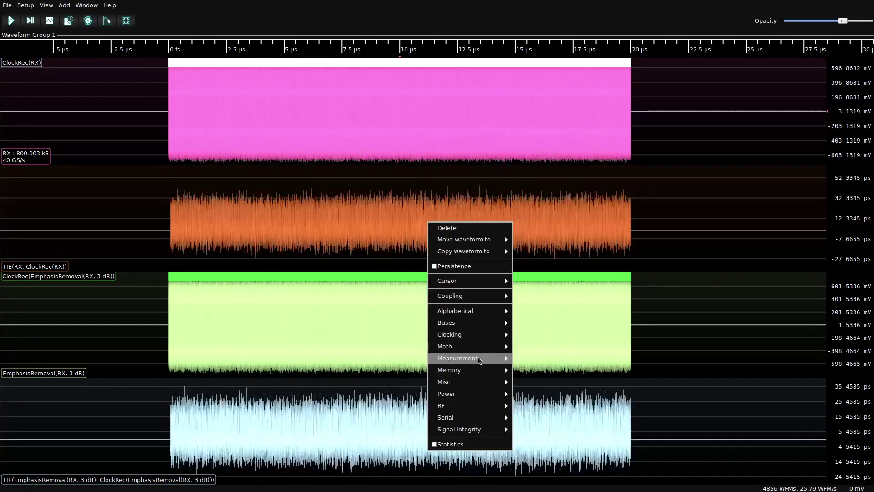
mouse_move(498, 349)
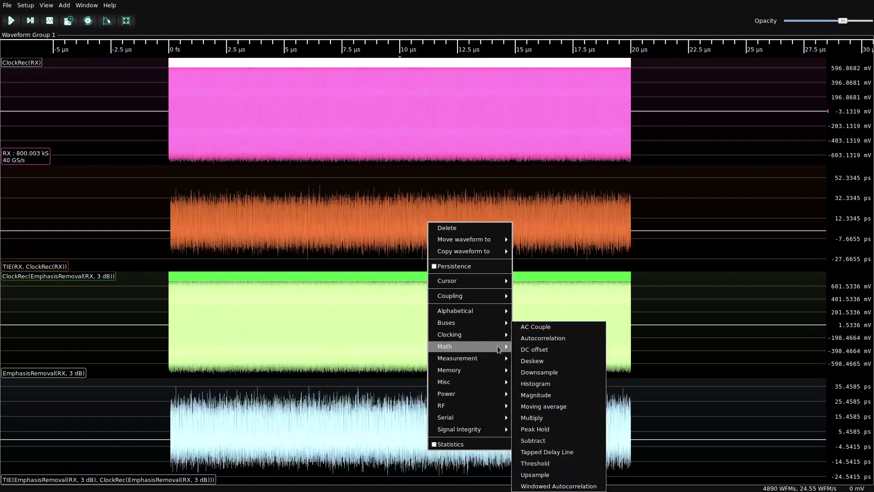
click(566, 382)
drag(77, 310, 75, 449)
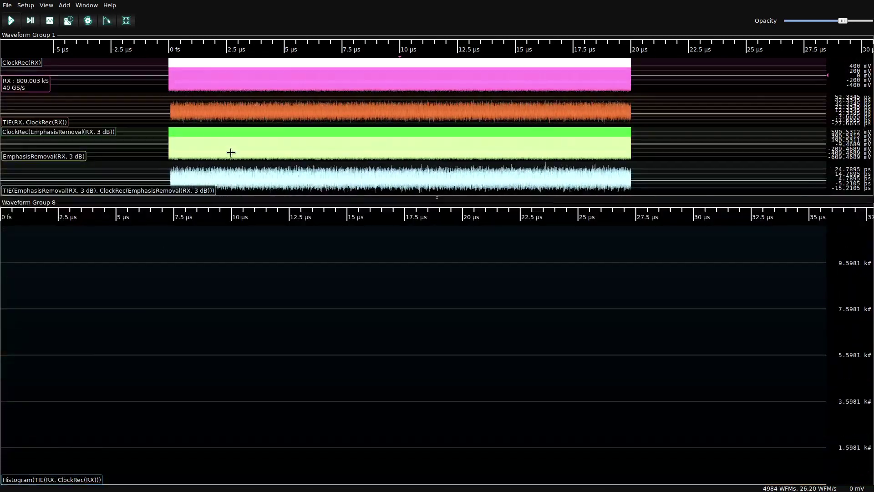
Pan the histogram to show the whole jitter distribution, about −25 ps to 35 ps.
scroll(478, 295, down, 3)
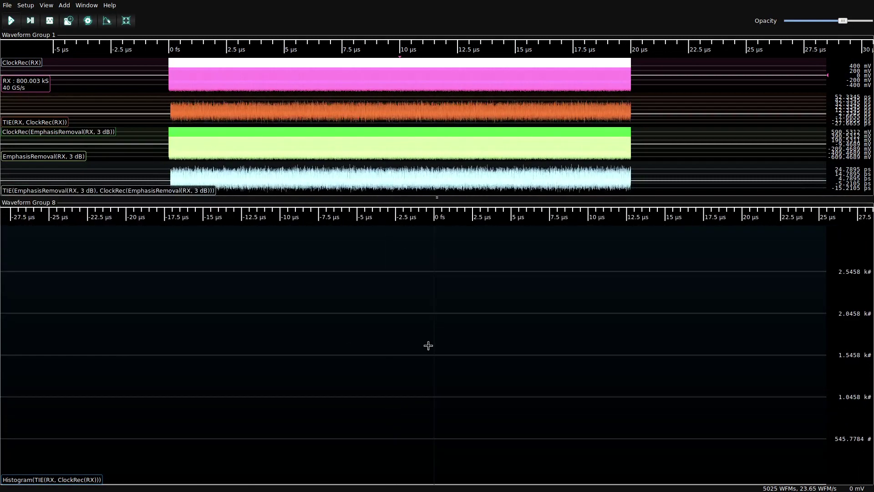
scroll(439, 345, up, 10)
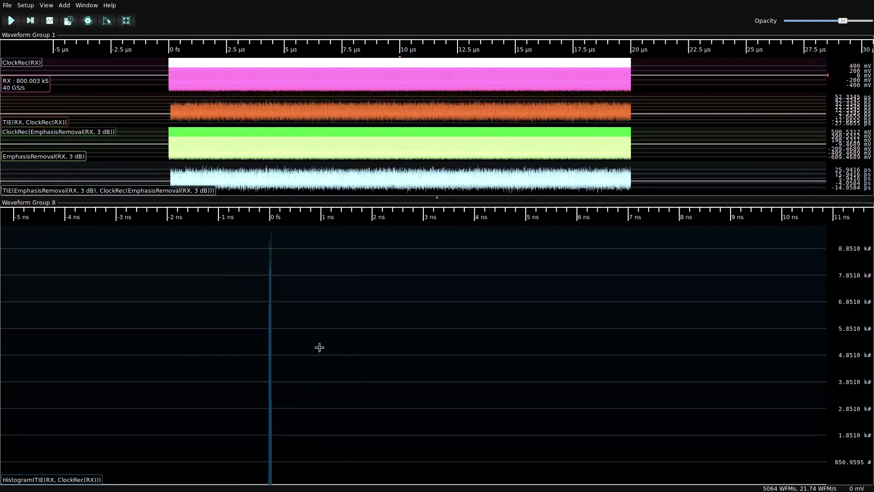
scroll(343, 344, up, 9)
scroll(500, 352, up, 1)
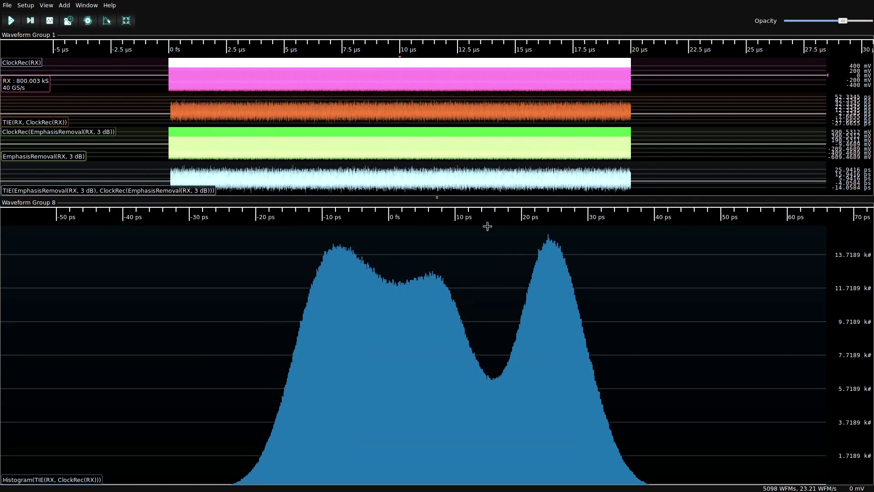
drag(488, 226, 257, 230)
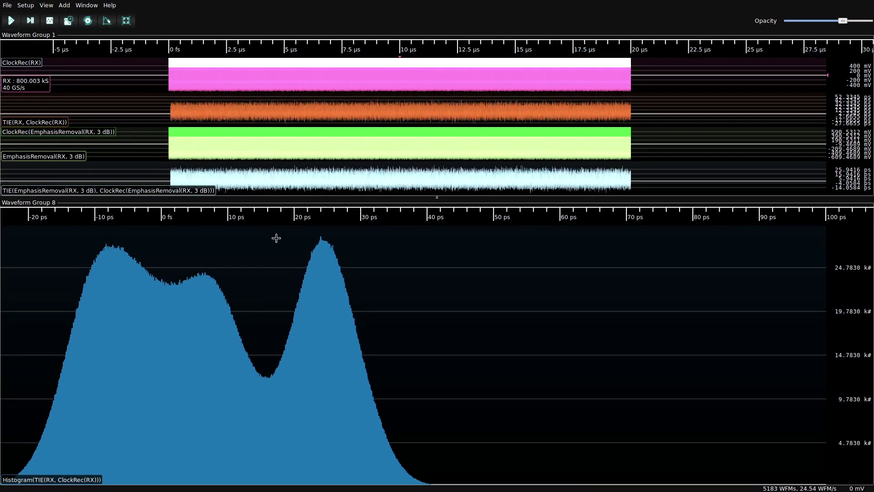
drag(301, 211, 432, 207)
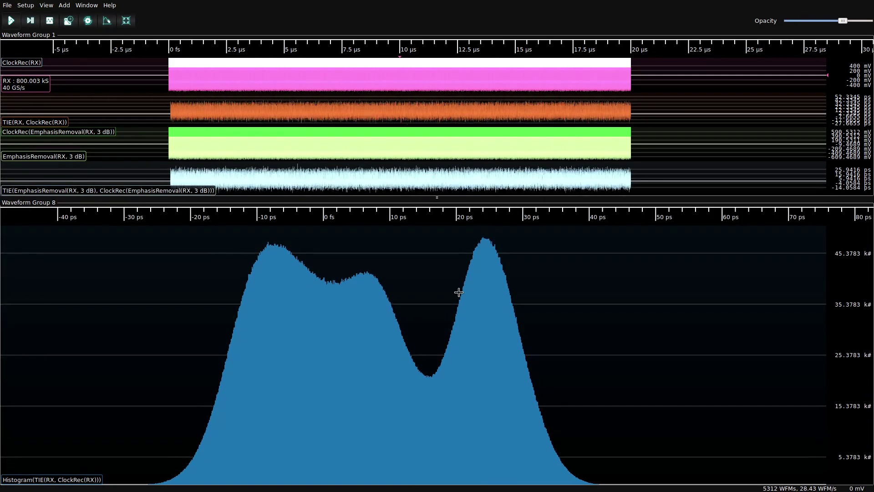
Add a Histogram of the emphasis-removed TIE trace and place it in a new group right of Group 8.
right_click(387, 175)
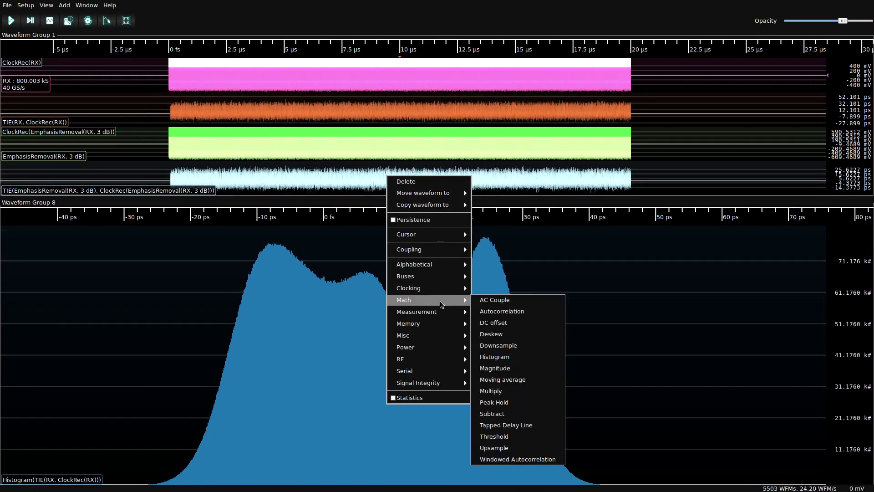
click(498, 345)
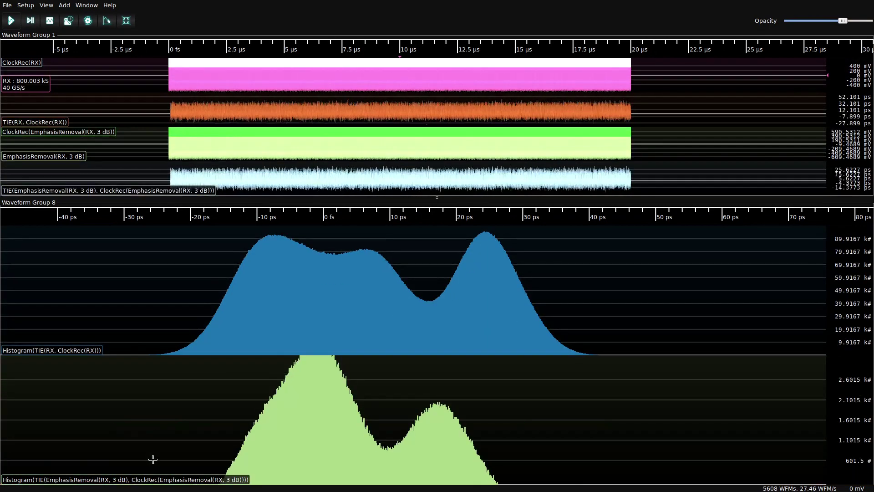
drag(152, 459, 728, 280)
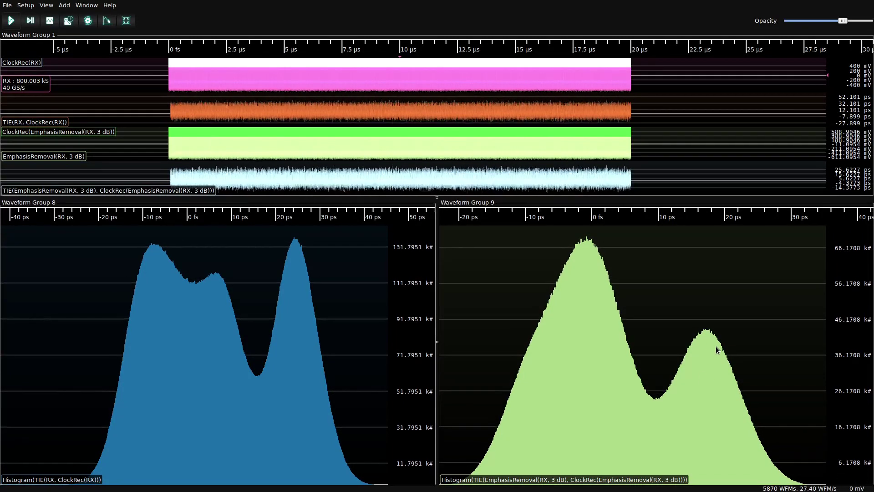
Raise the EmphasisRemoval filter's emphasis amount from 3 dB to 6 dB.
double_click(67, 157)
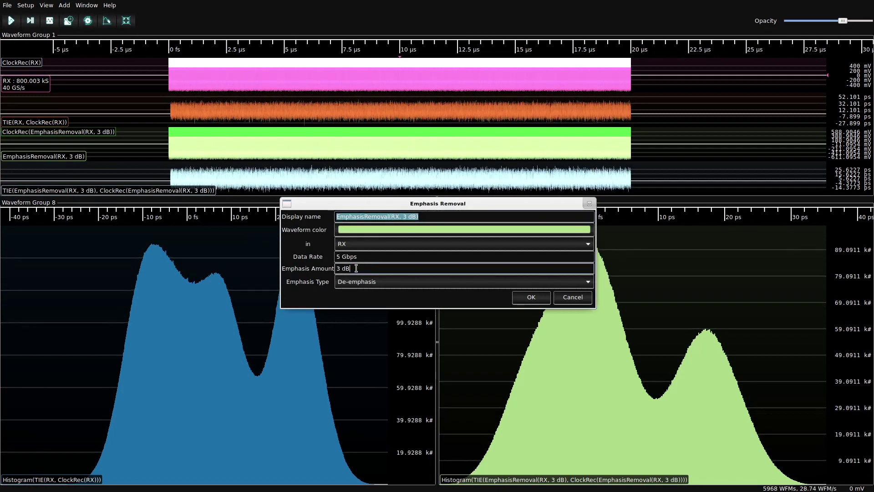
click(531, 298)
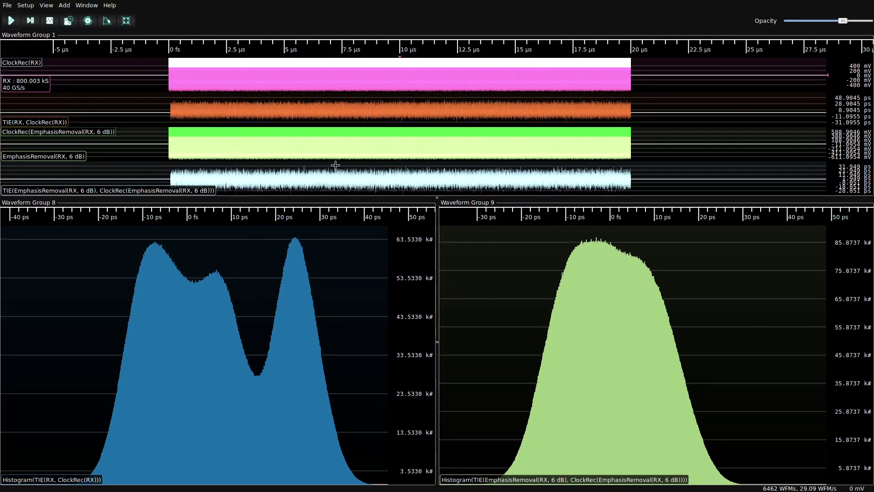
Add a Jitter Spectrum of the raw TIE(RX, ClockRec(RX)) trace.
right_click(332, 109)
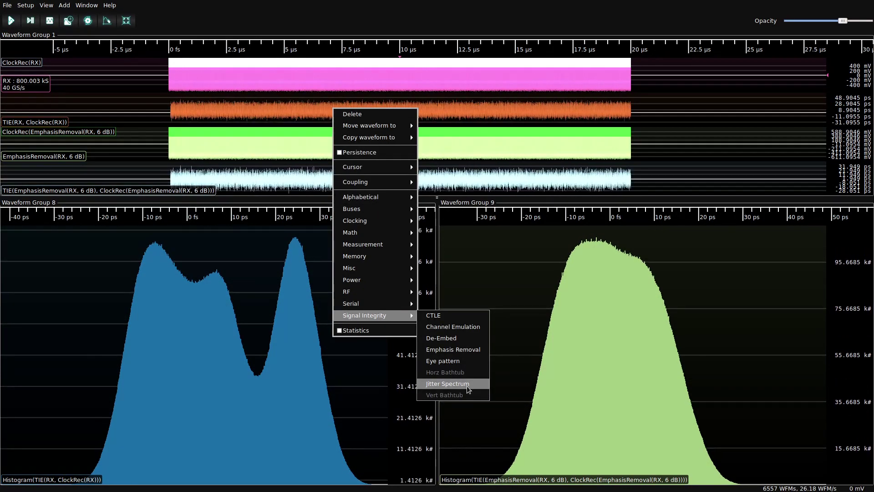
click(468, 388)
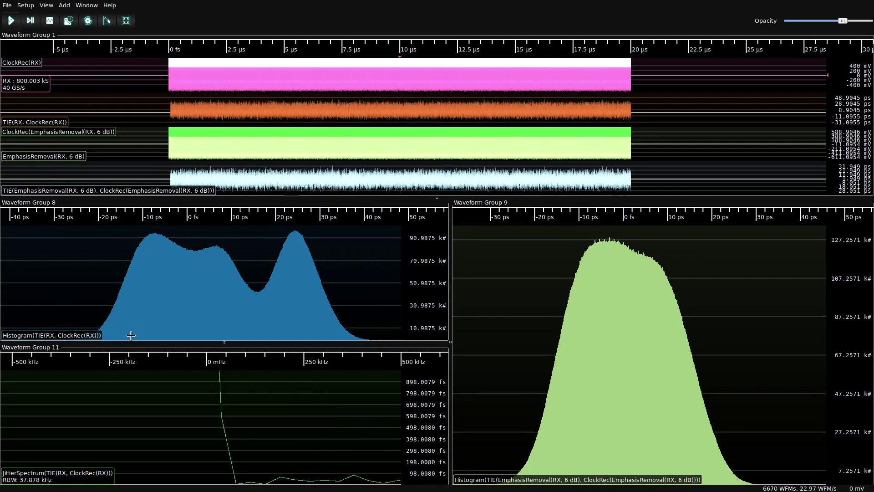
scroll(136, 281, up, 3)
scroll(227, 373, down, 9)
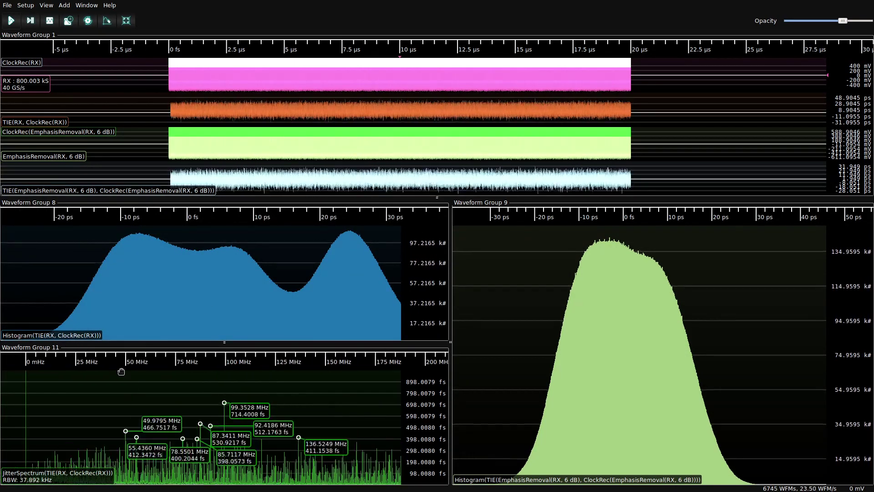
Add a Jitter Spectrum of the emphasis-removed TIE and place it under the green histogram.
right_click(290, 184)
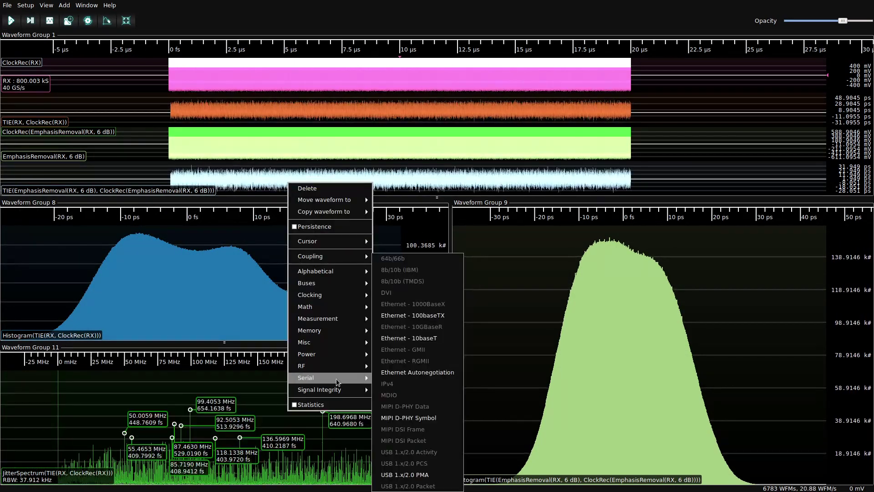
mouse_move(335, 390)
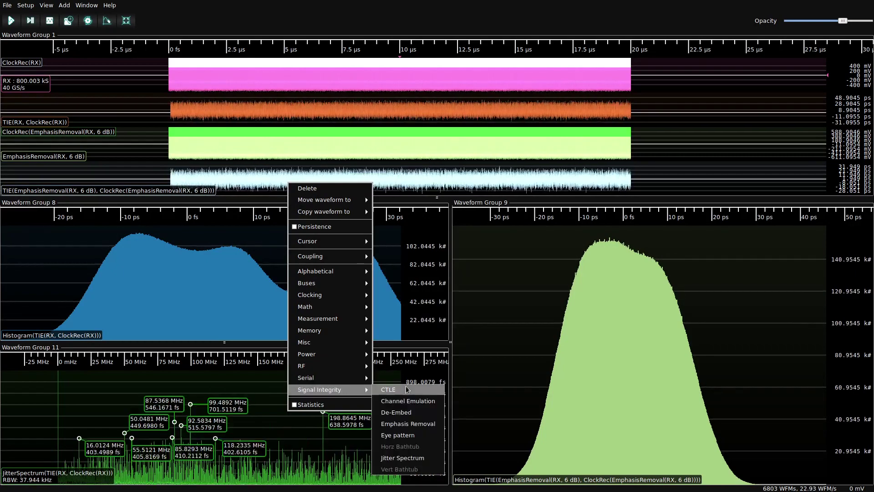
click(414, 452)
mouse_move(185, 190)
mouse_down()
mouse_move(678, 402)
mouse_move(700, 441)
mouse_move(692, 422)
mouse_up()
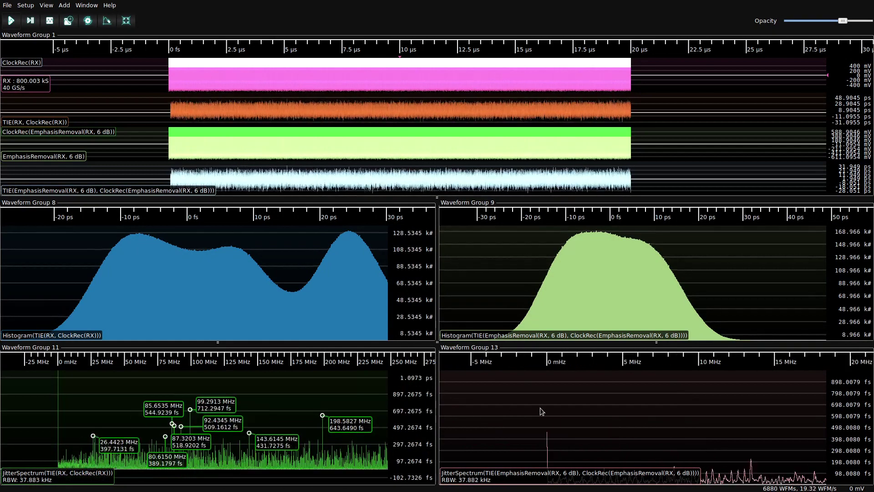
scroll(562, 414, down, 2)
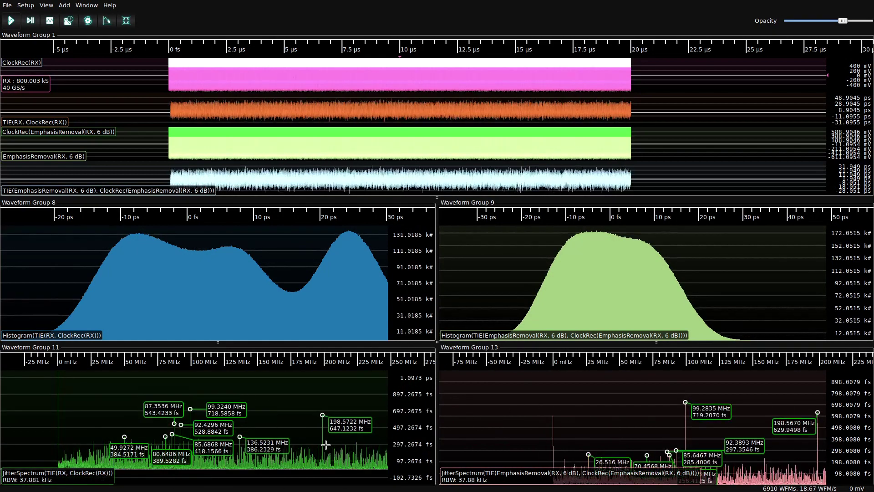
Set both the raw and emphasis-removed jitter spectra to a Blackman-Harris window.
double_click(64, 476)
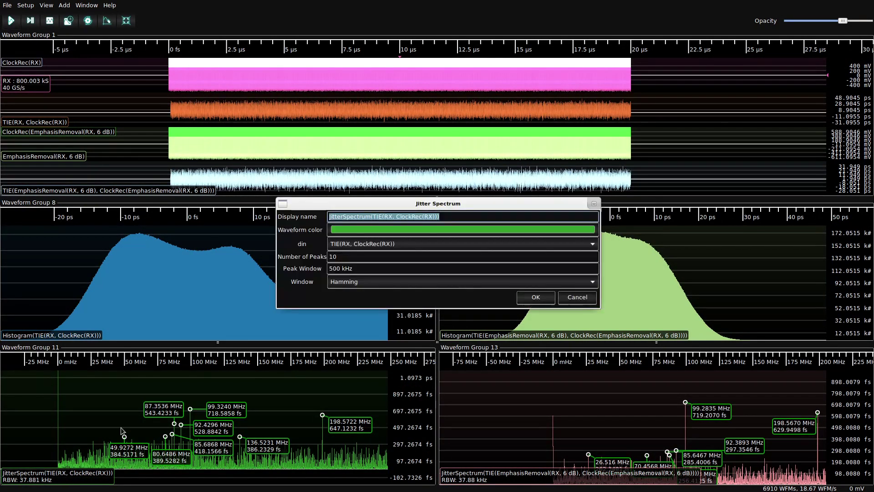
click(347, 286)
click(347, 275)
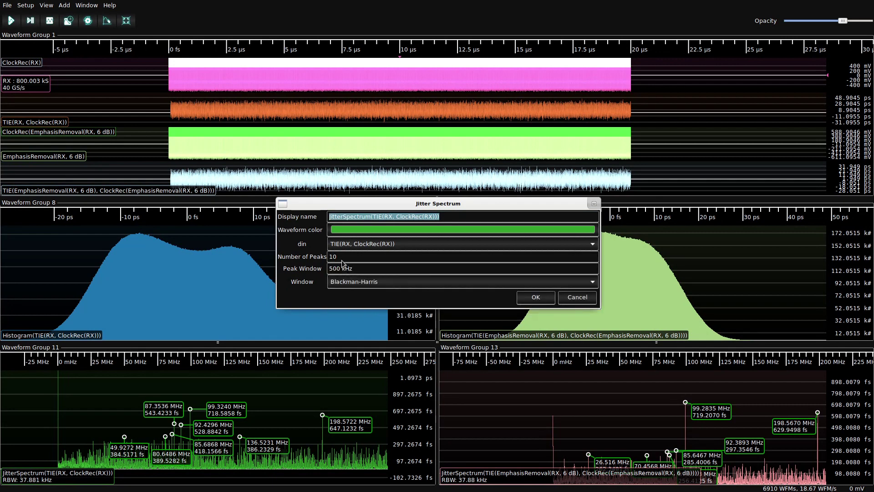
click(545, 298)
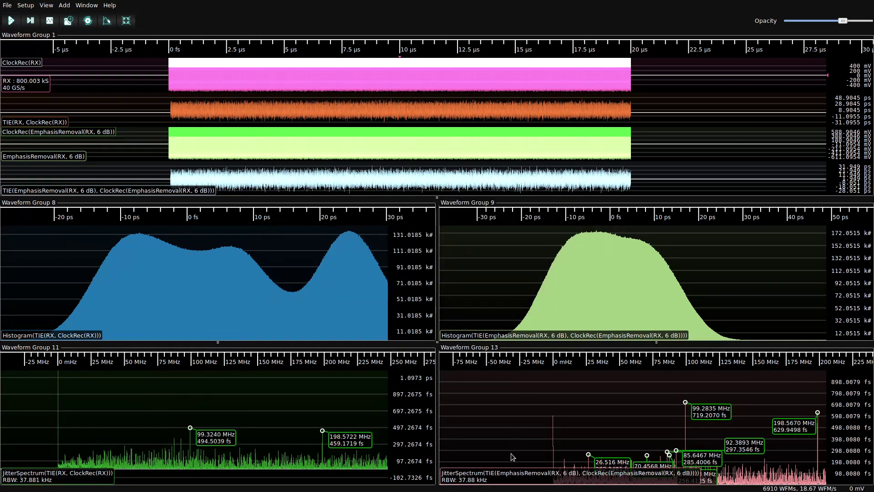
double_click(527, 476)
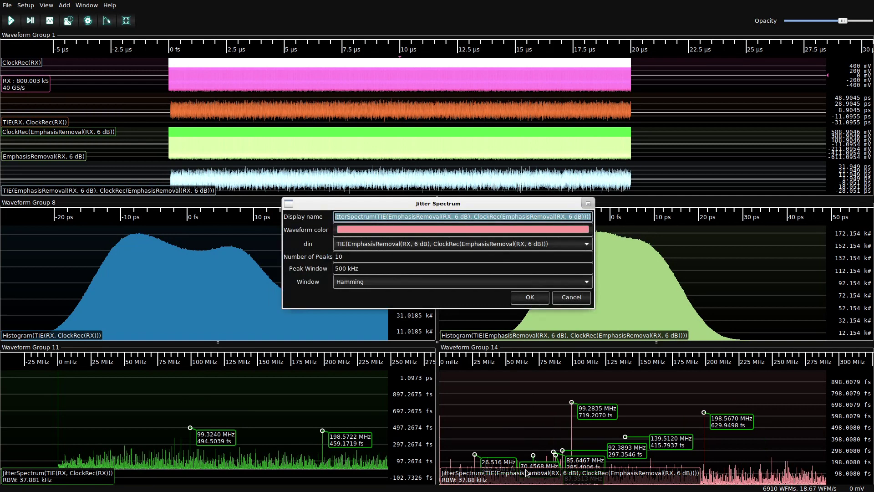
click(365, 282)
click(364, 268)
click(527, 298)
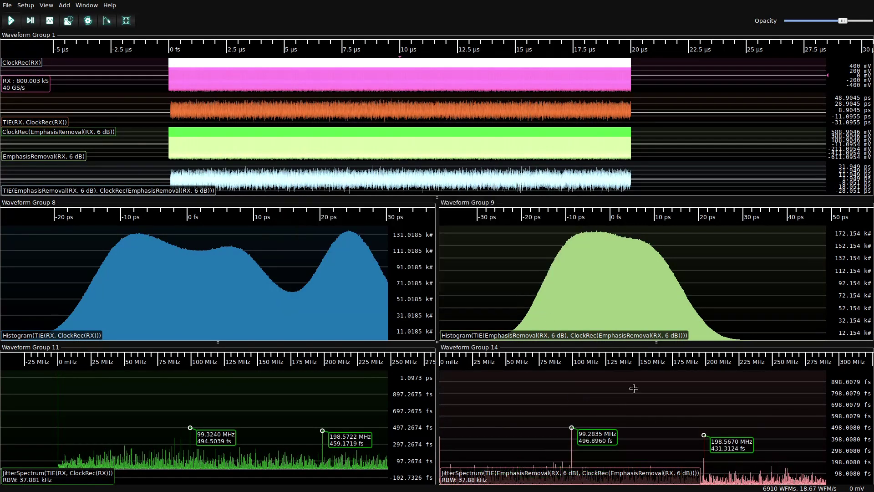
scroll(632, 388, down, 5)
scroll(605, 391, down, 4)
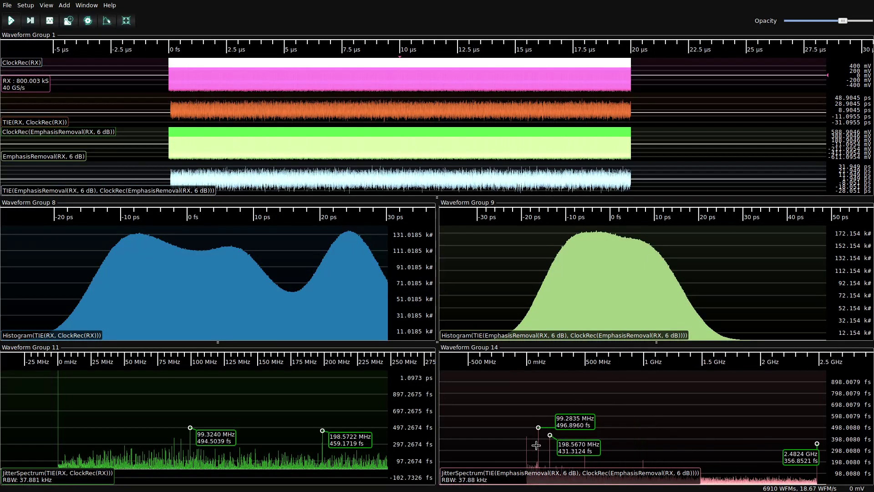
Move the emphasis-removed spectrum into a fresh group and limit it to four peak labels.
drag(537, 476, 531, 482)
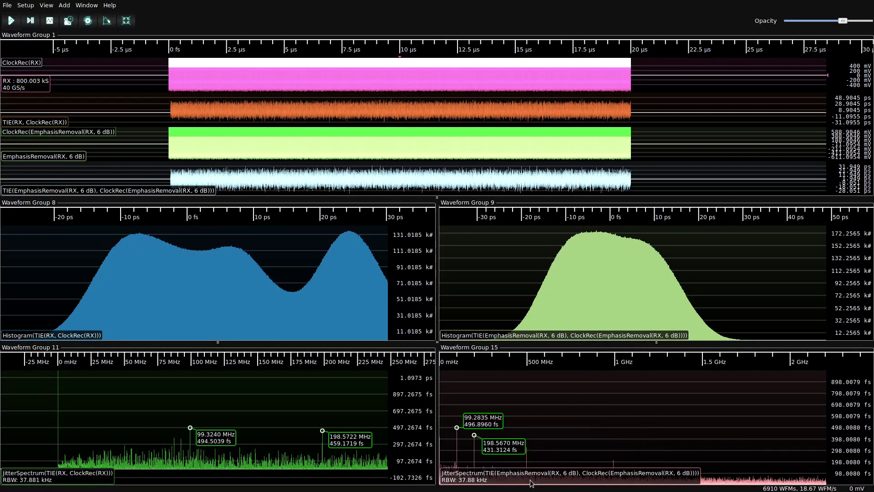
double_click(477, 480)
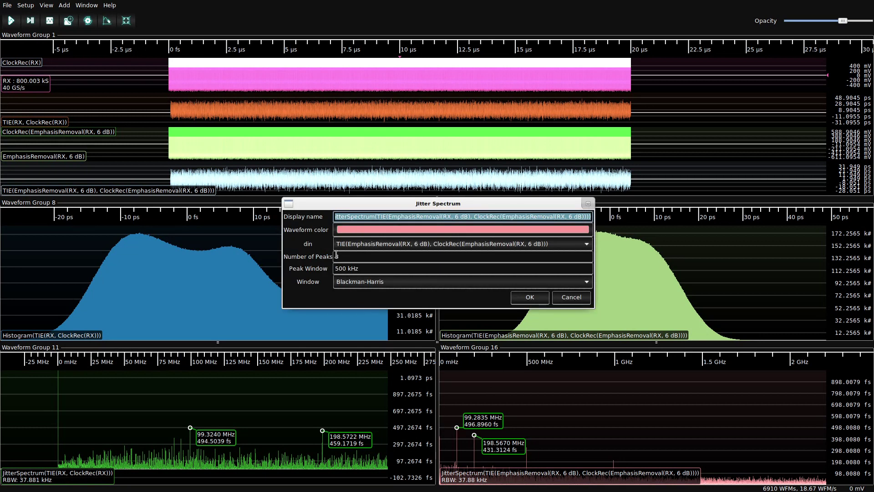
click(530, 297)
drag(571, 367, 630, 401)
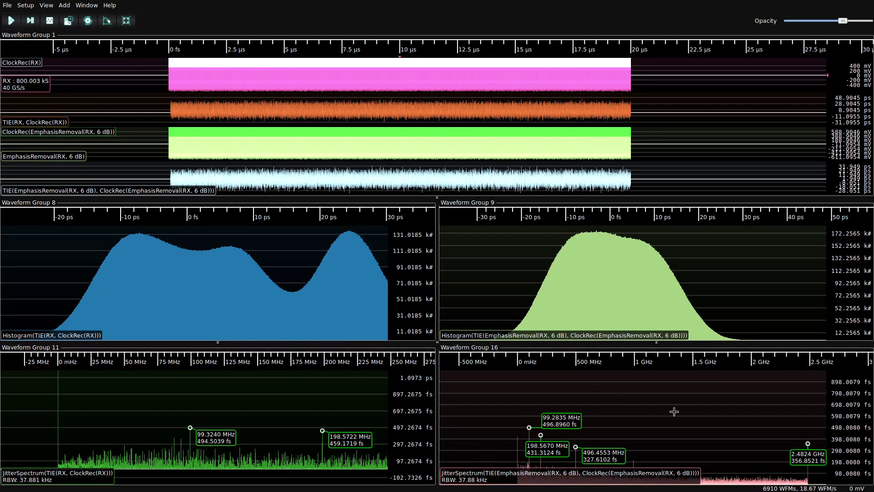
double_click(577, 476)
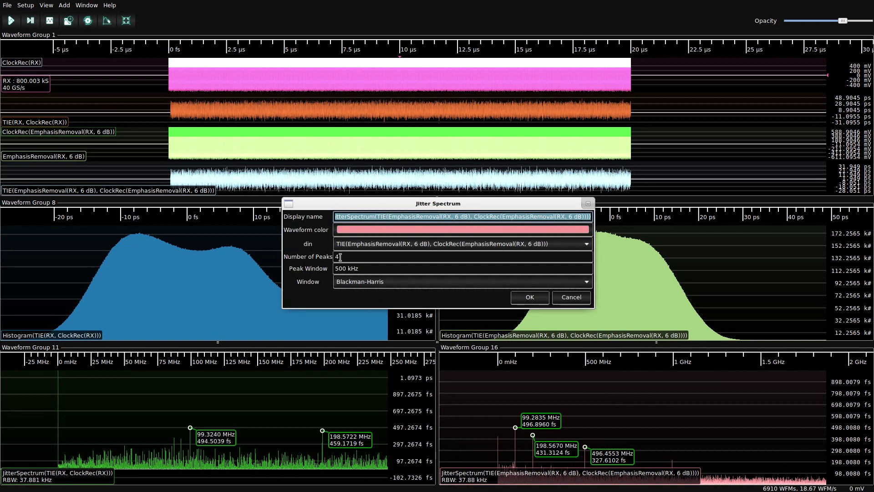
click(527, 297)
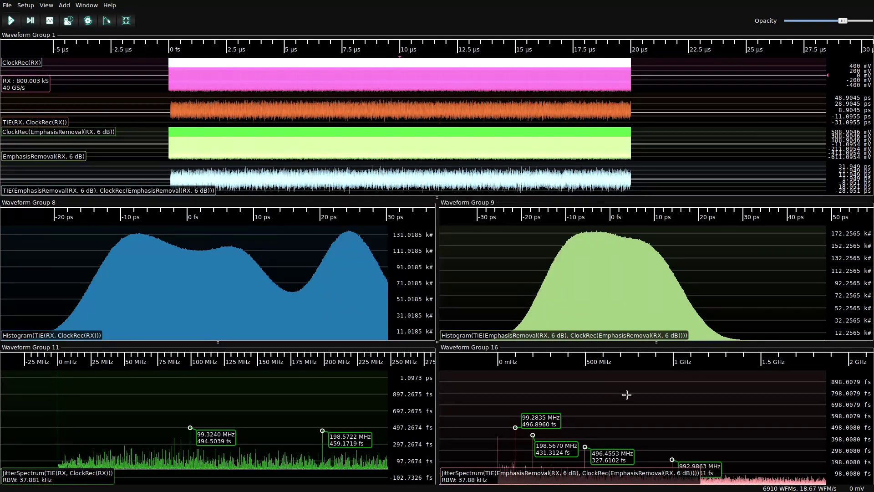
Shift both jitter spectra up their amplitude axes so the labelled peaks are visible.
drag(844, 453, 843, 431)
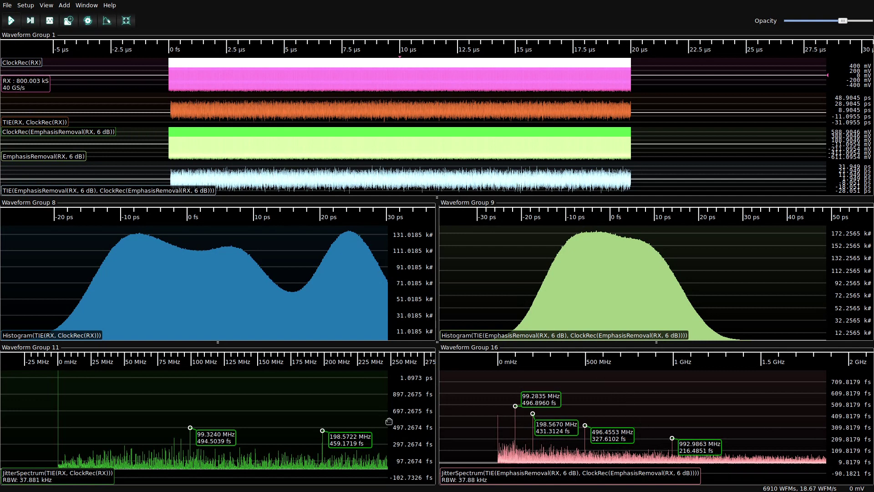
drag(388, 421, 389, 411)
scroll(218, 403, down, 5)
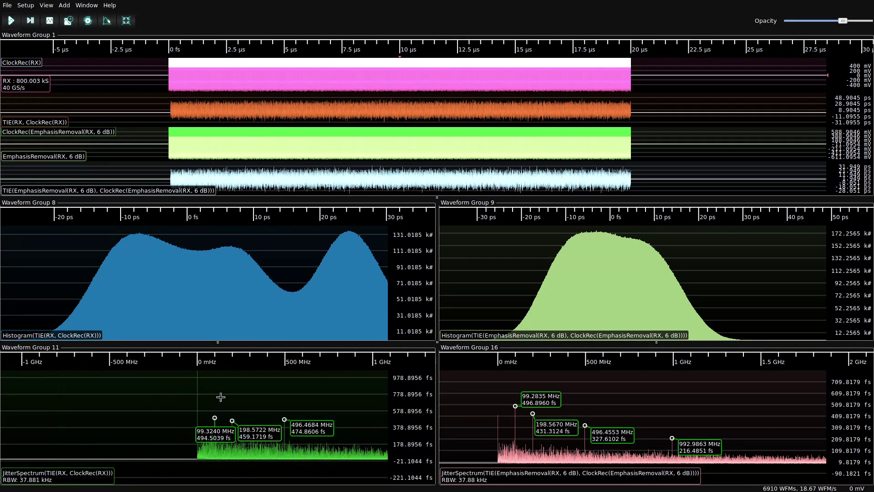
scroll(280, 406, up, 4)
drag(293, 368, 220, 363)
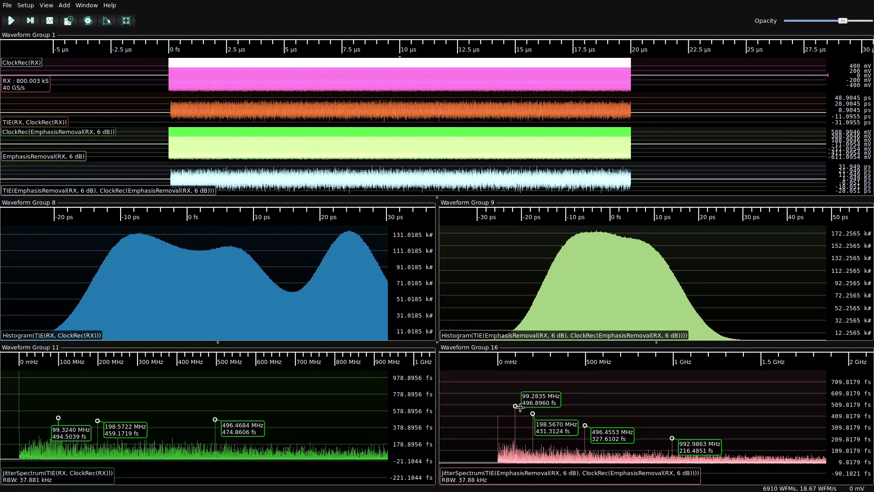
scroll(528, 406, up, 1)
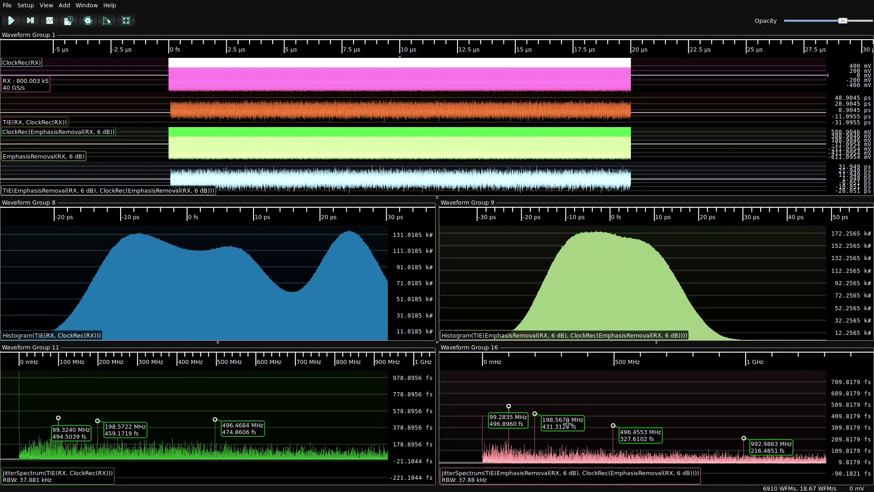
scroll(570, 380, down, 1)
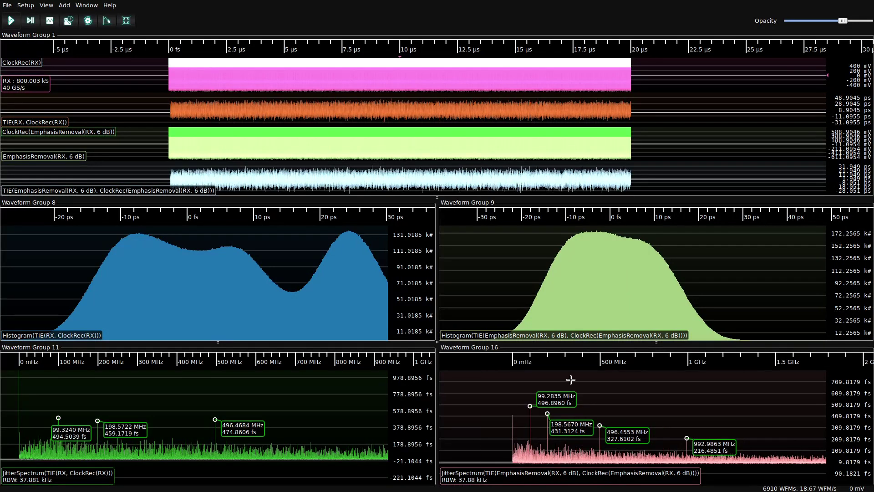